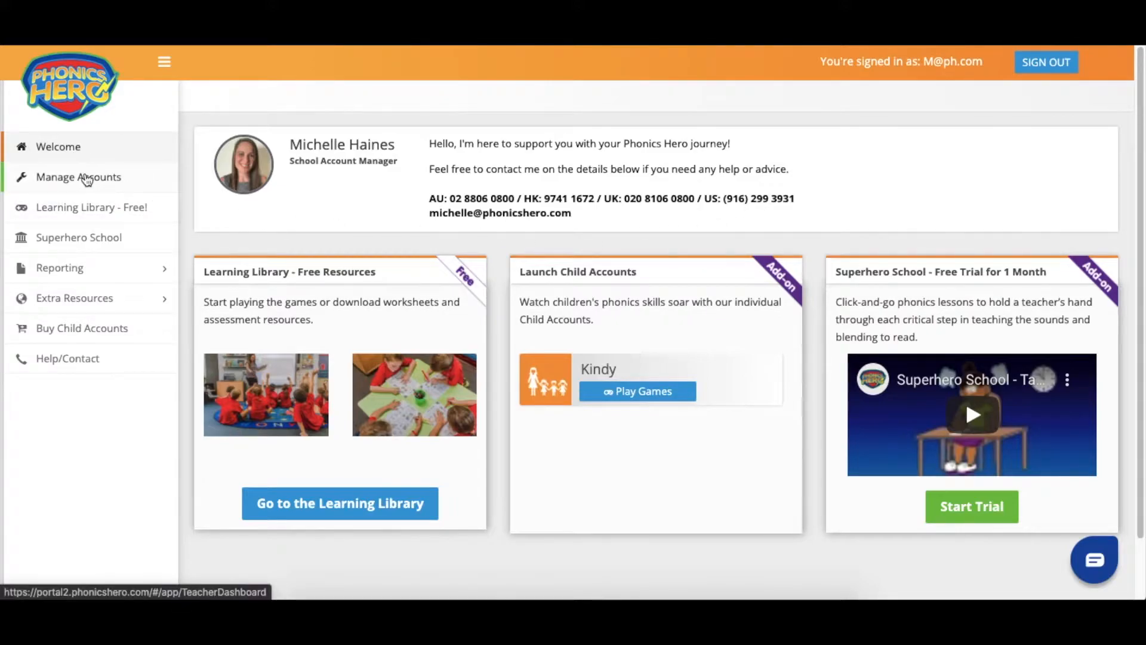
- Go to the school's Manage Accounts page from the left sidebar
{"action": "left_click", "coordinate": [106, 177]}
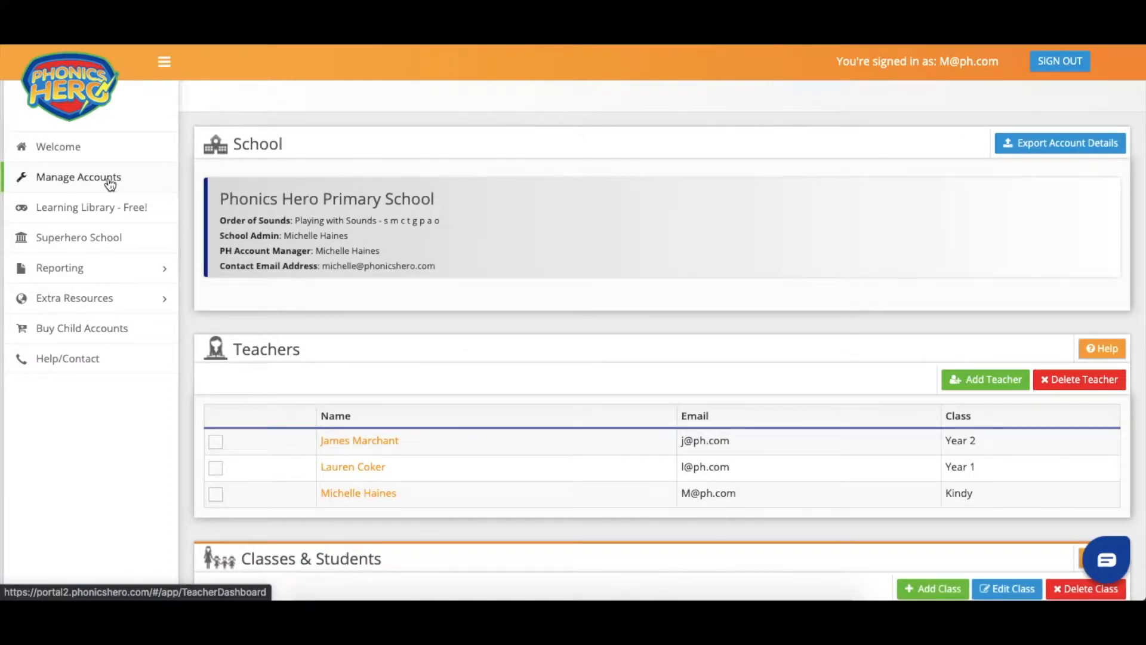
- Delete the Year 2 teacher, keeping the Year 1 and Kindy teachers
{"action": "scroll", "coordinate": [341, 337], "scroll_direction": "down", "scroll_amount": 2}
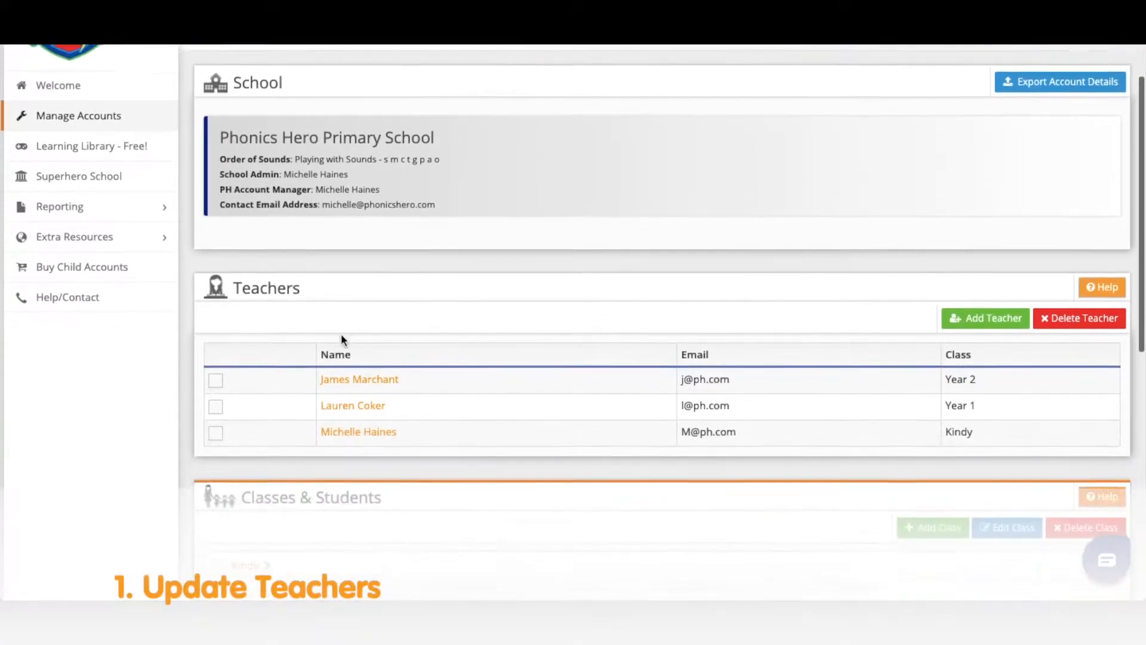
{"action": "scroll", "coordinate": [341, 337], "scroll_direction": "down", "scroll_amount": 1}
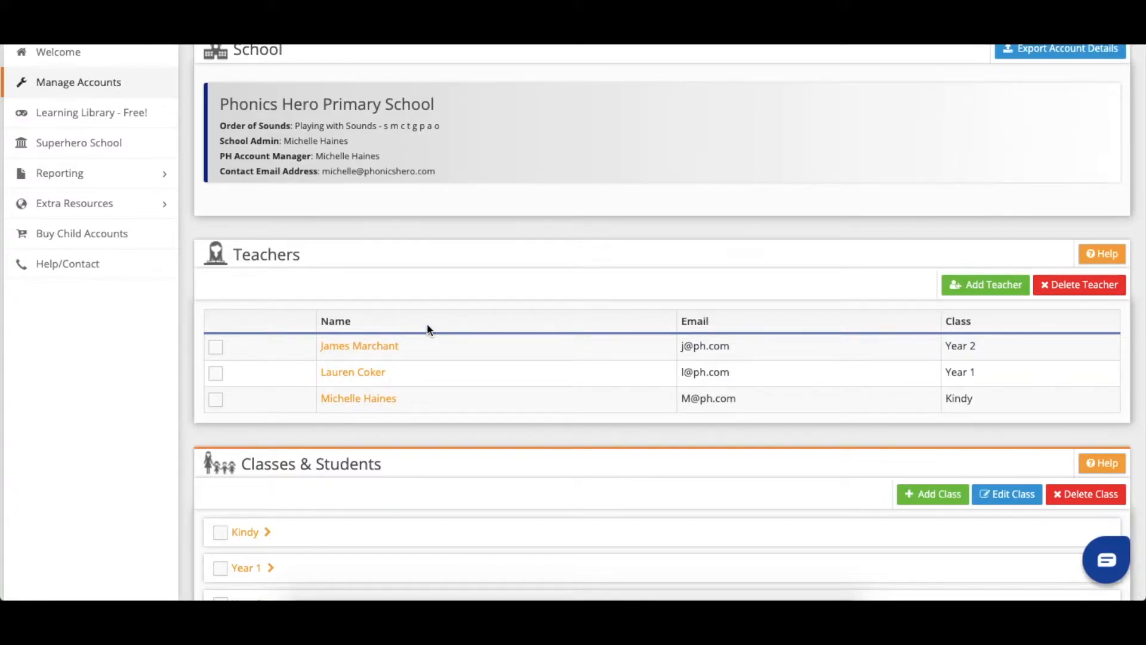
{"action": "left_click", "coordinate": [217, 349]}
{"action": "left_click", "coordinate": [216, 374]}
{"action": "left_click", "coordinate": [216, 374]}
{"action": "left_click", "coordinate": [1078, 282]}
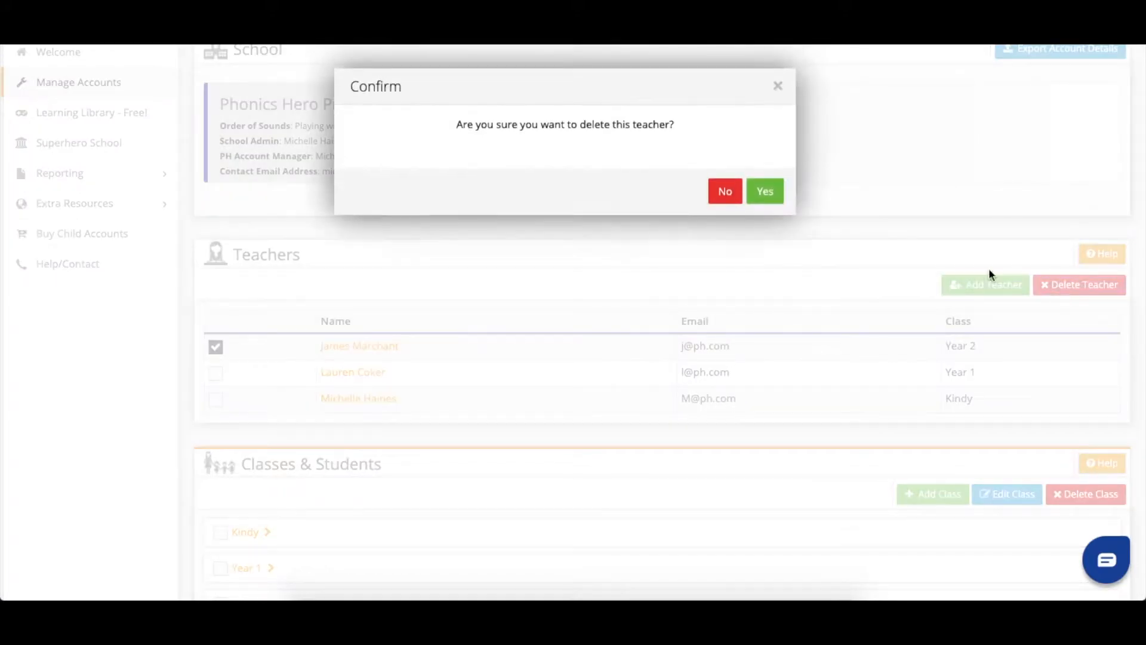
{"action": "left_click", "coordinate": [769, 193]}
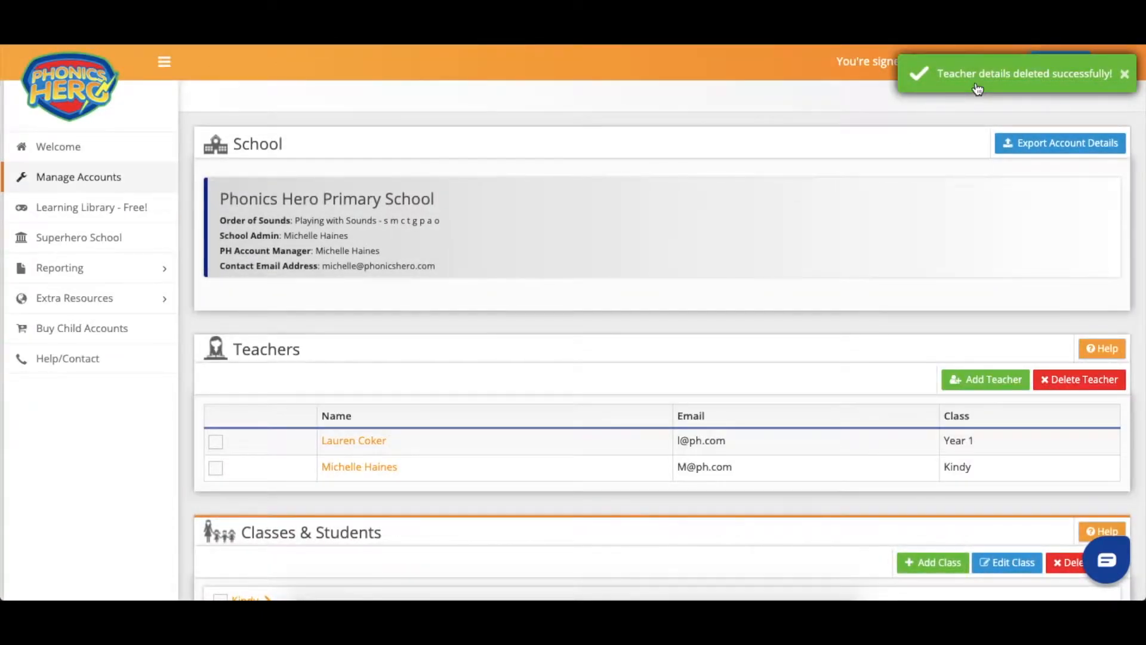
{"action": "scroll", "coordinate": [678, 302], "scroll_direction": "down", "scroll_amount": 1}
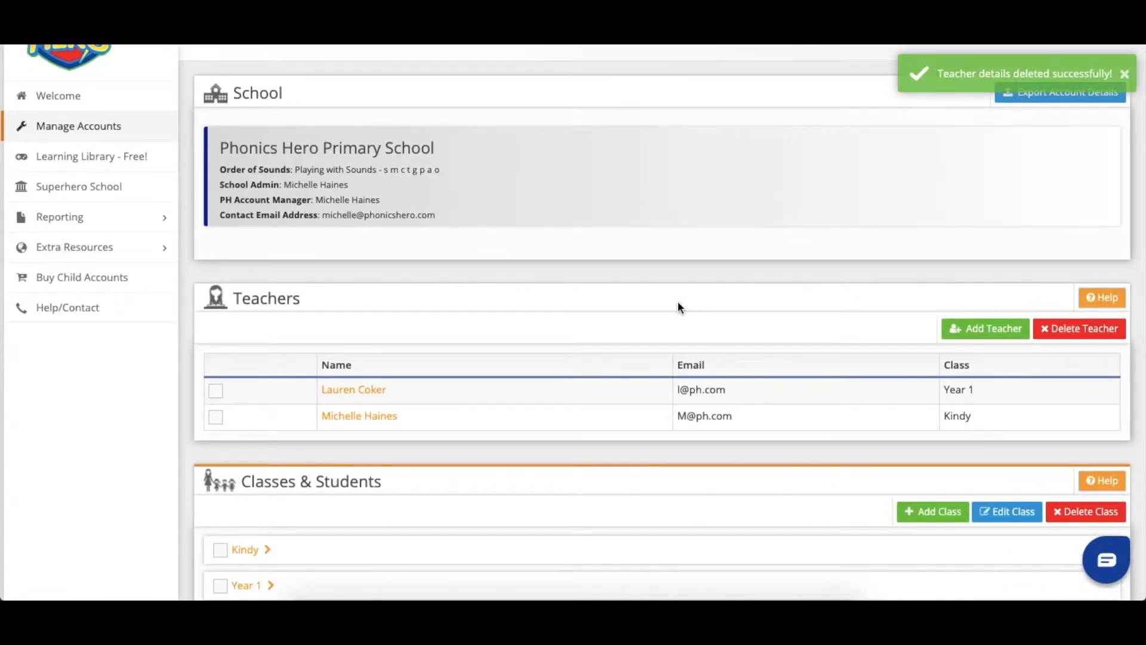
- Add a teacher with first name, last name, e-mail and password, without a class
{"action": "left_click", "coordinate": [969, 329]}
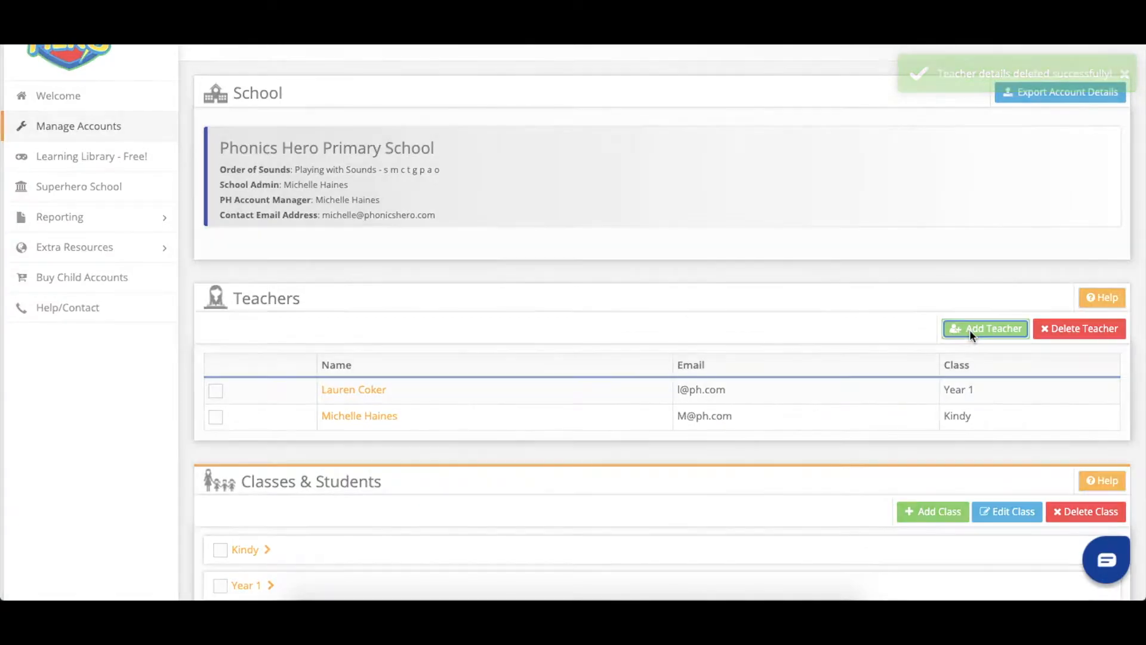
{"action": "left_click", "coordinate": [577, 136]}
{"action": "key", "text": "Tab"}
{"action": "key", "text": "Tab"}
{"action": "key", "text": "Tab"}
{"action": "type", "text": "phonics"}
{"action": "key", "text": "Tab"}
{"action": "type", "text": "phonics"}
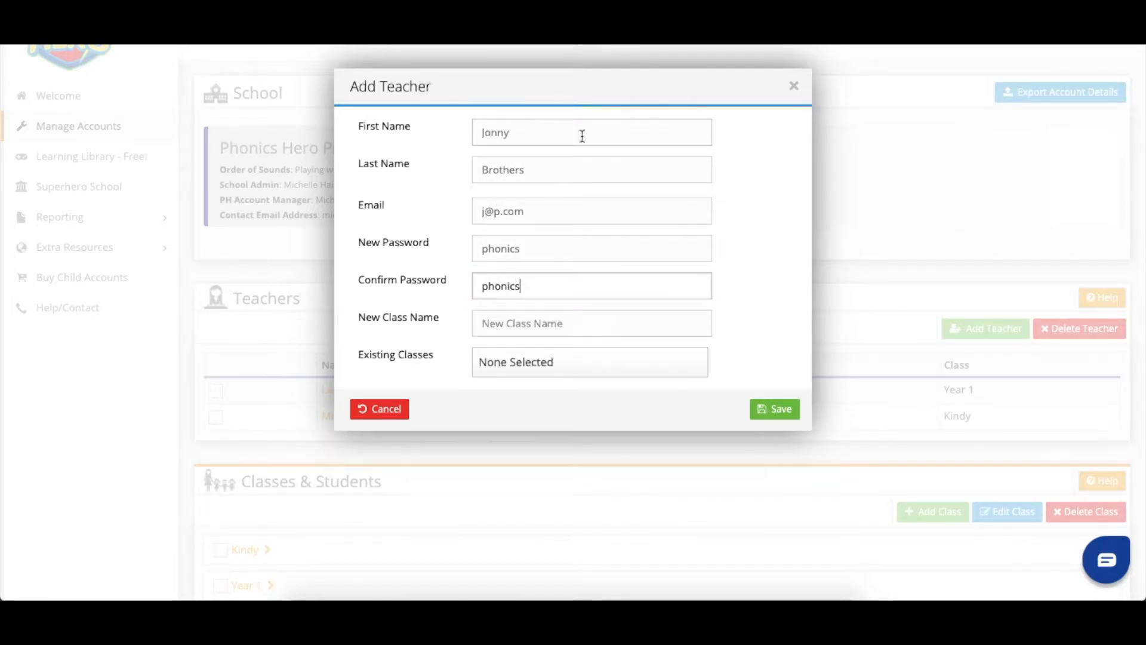
{"action": "left_click", "coordinate": [773, 406]}
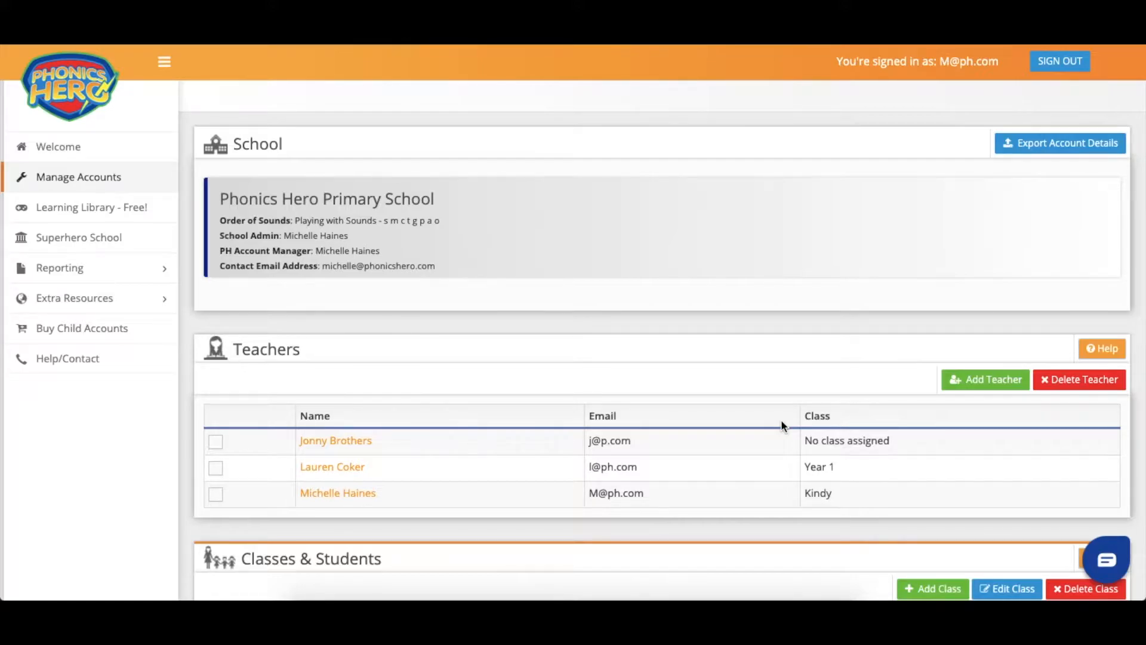
- Replace the new teacher's shortened first name with its full form and save
{"action": "left_click", "coordinate": [349, 439]}
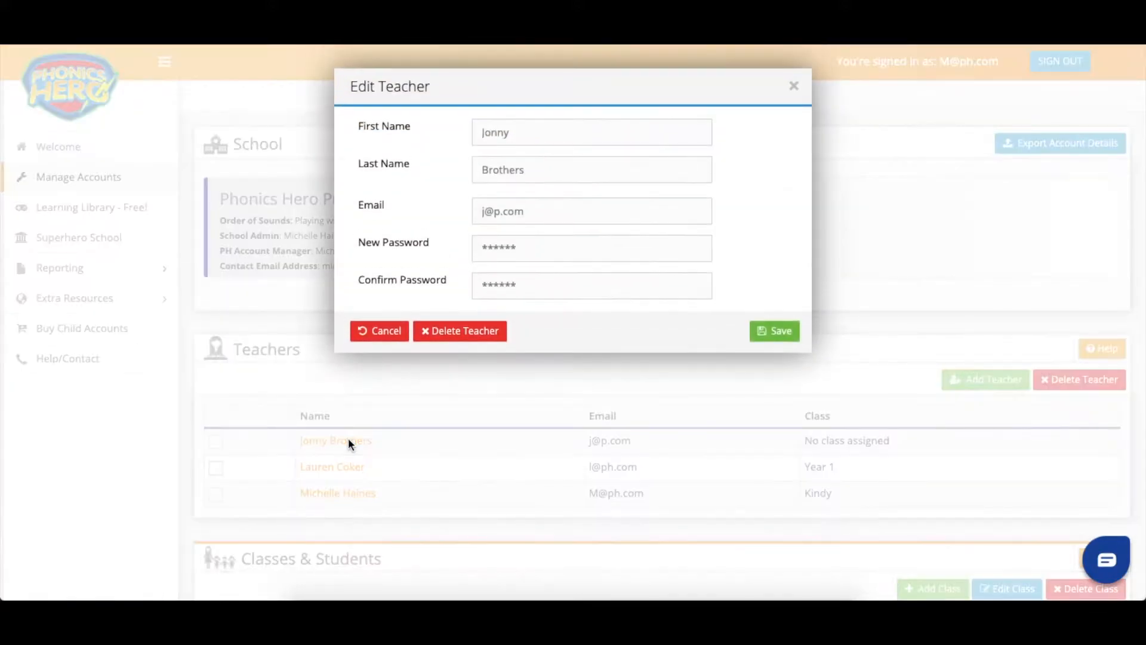
{"action": "left_click", "coordinate": [542, 138]}
{"action": "key", "text": "BackSpace"}
{"action": "key", "text": "BackSpace"}
{"action": "type", "text": "athan"}
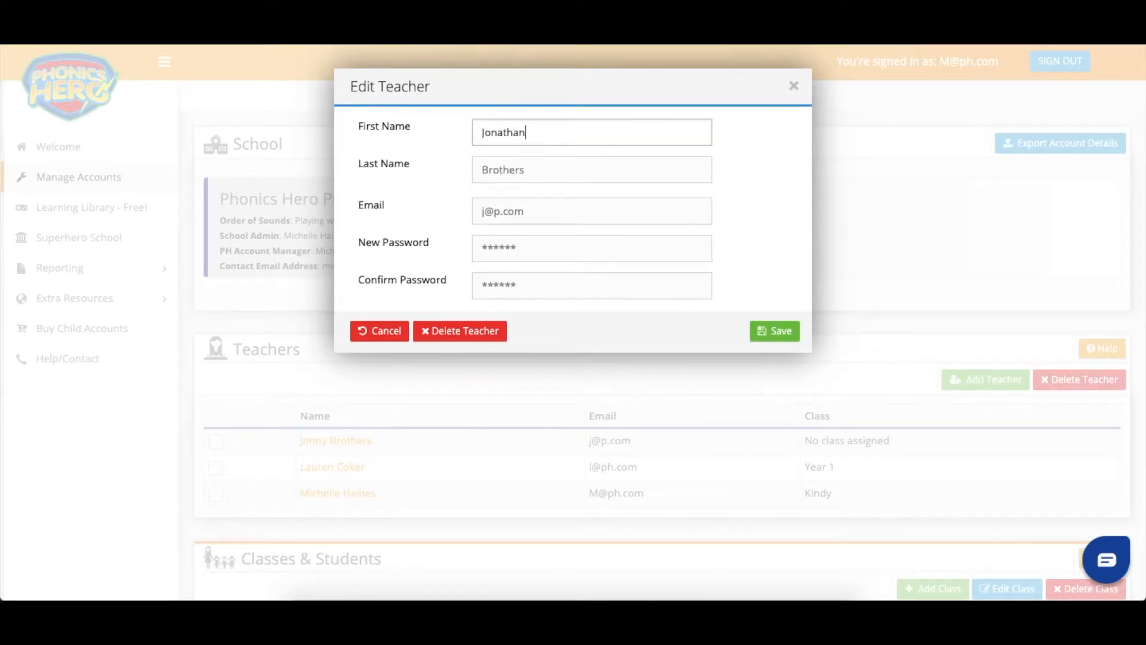
{"action": "left_click", "coordinate": [771, 329]}
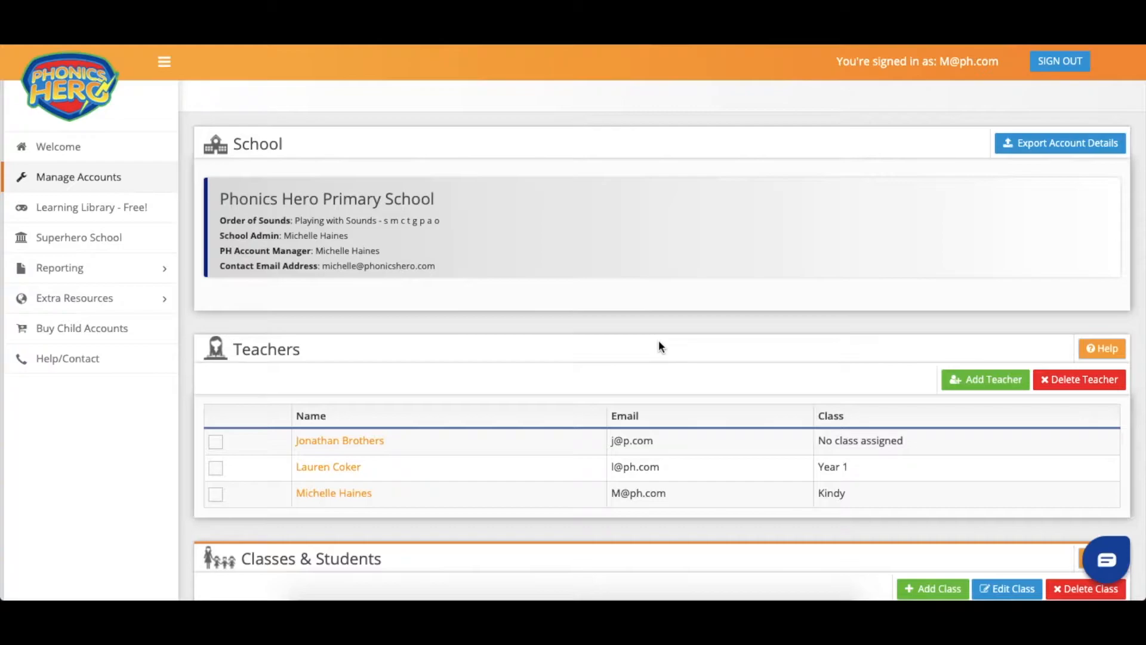
- Reset all seven Year 2 students to blank names and Placement Test level
{"action": "scroll", "coordinate": [659, 345], "scroll_direction": "down", "scroll_amount": 5}
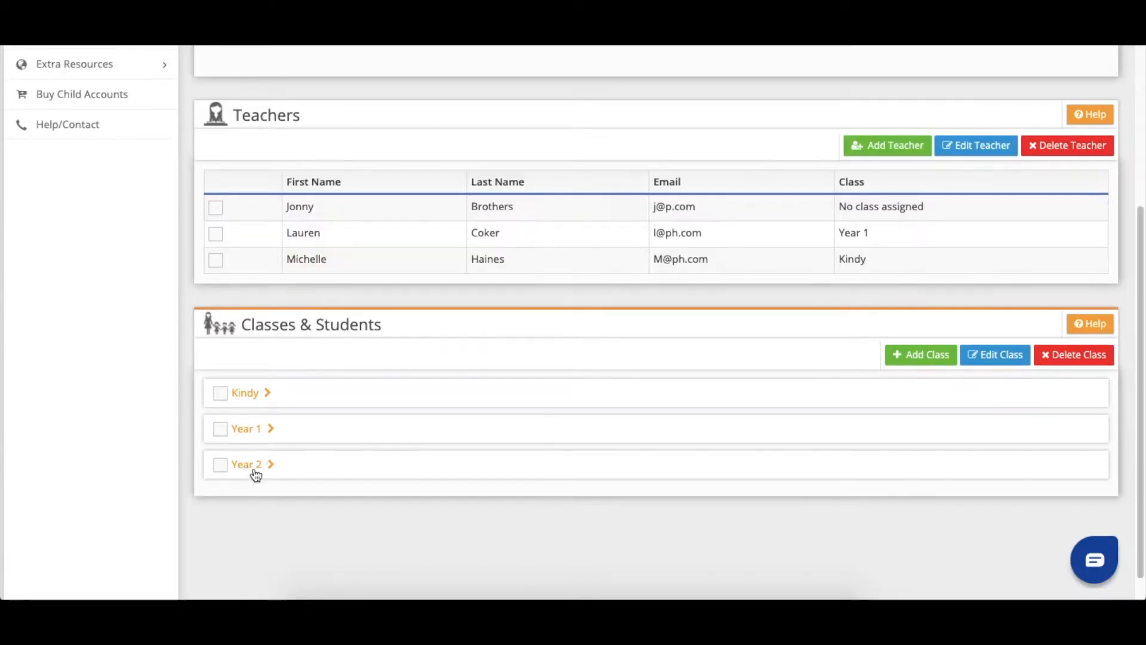
{"action": "left_click", "coordinate": [251, 465]}
{"action": "scroll", "coordinate": [323, 472], "scroll_direction": "down", "scroll_amount": 3}
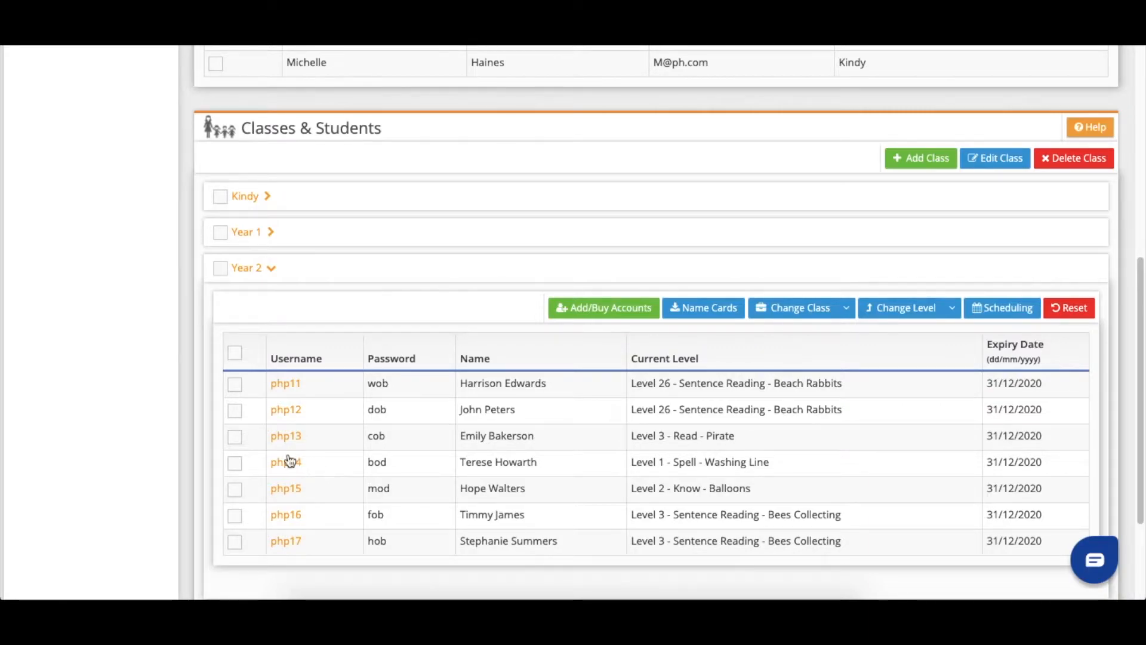
{"action": "left_click", "coordinate": [236, 358]}
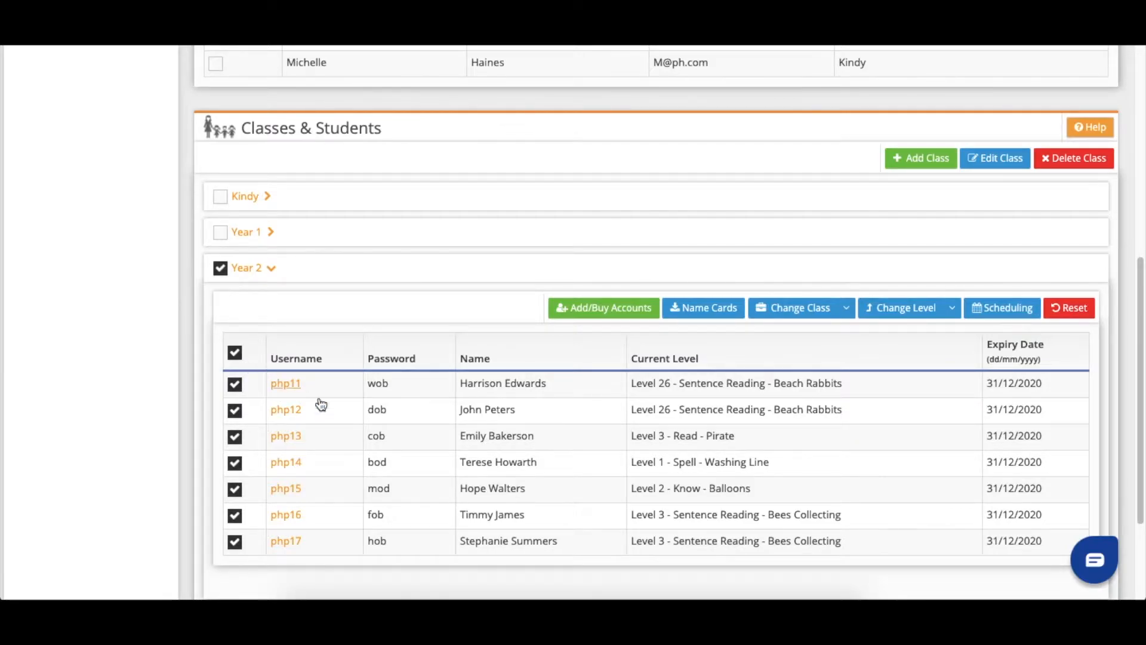
{"action": "left_click", "coordinate": [1067, 309]}
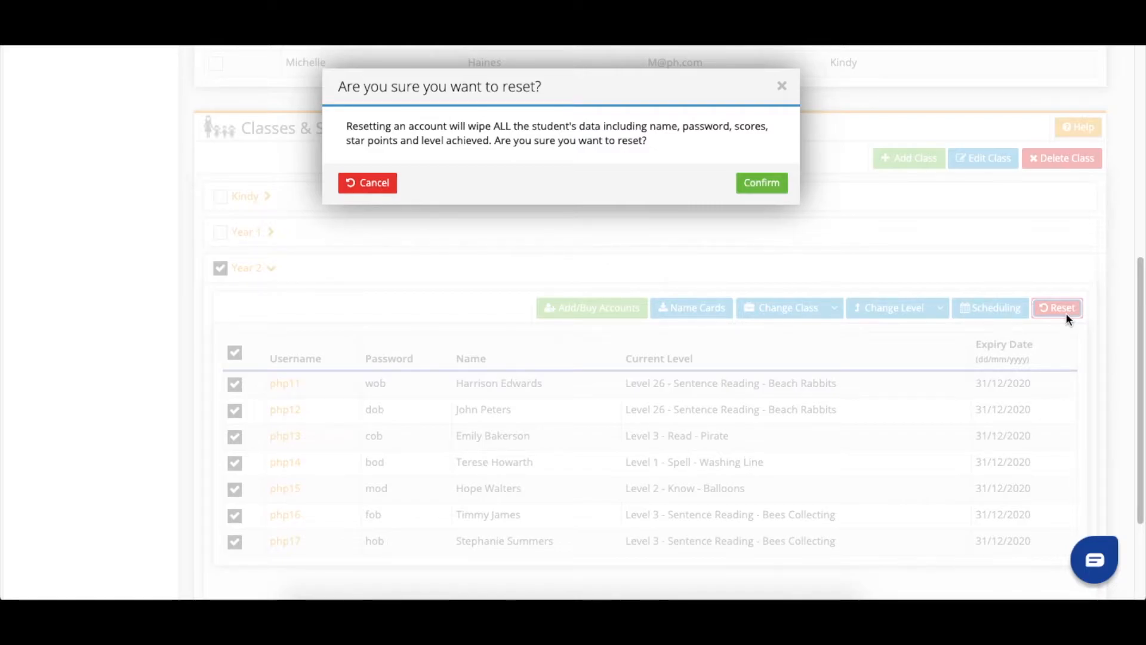
{"action": "left_click", "coordinate": [752, 189]}
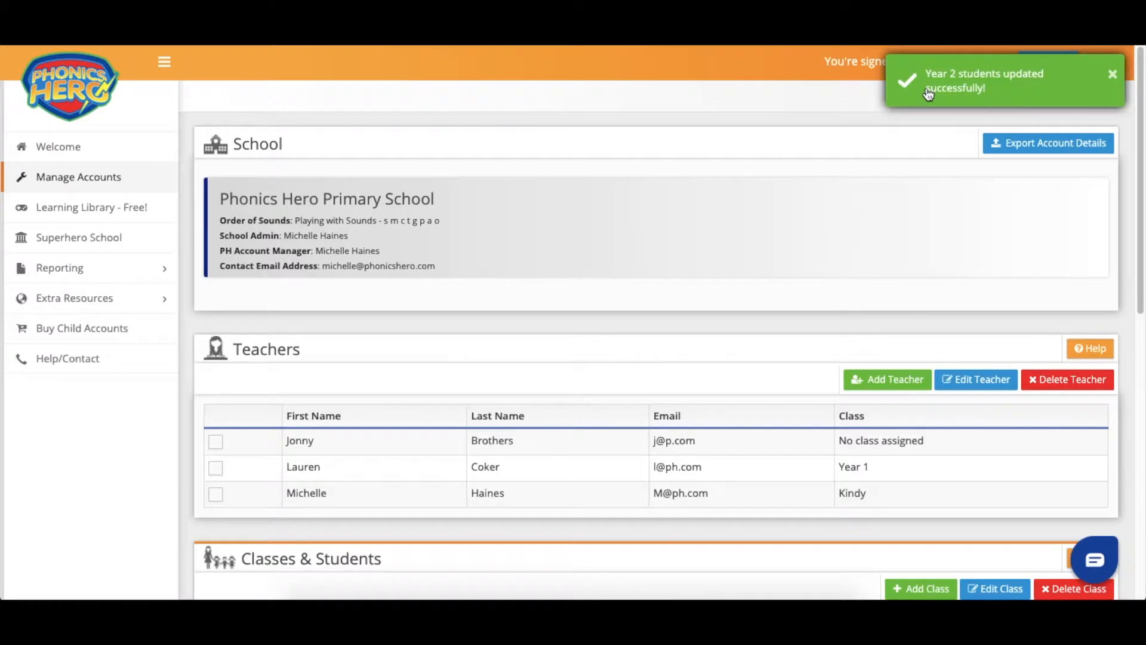
{"action": "scroll", "coordinate": [688, 215], "scroll_direction": "down", "scroll_amount": 10}
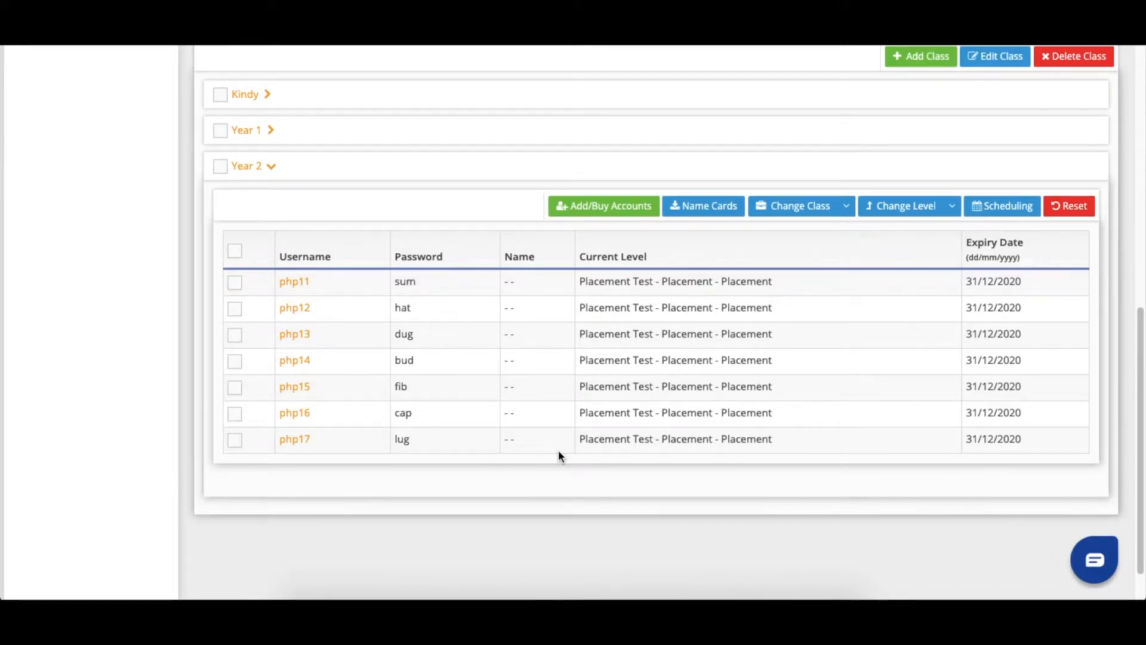
{"action": "scroll", "coordinate": [558, 455], "scroll_direction": "down", "scroll_amount": 1}
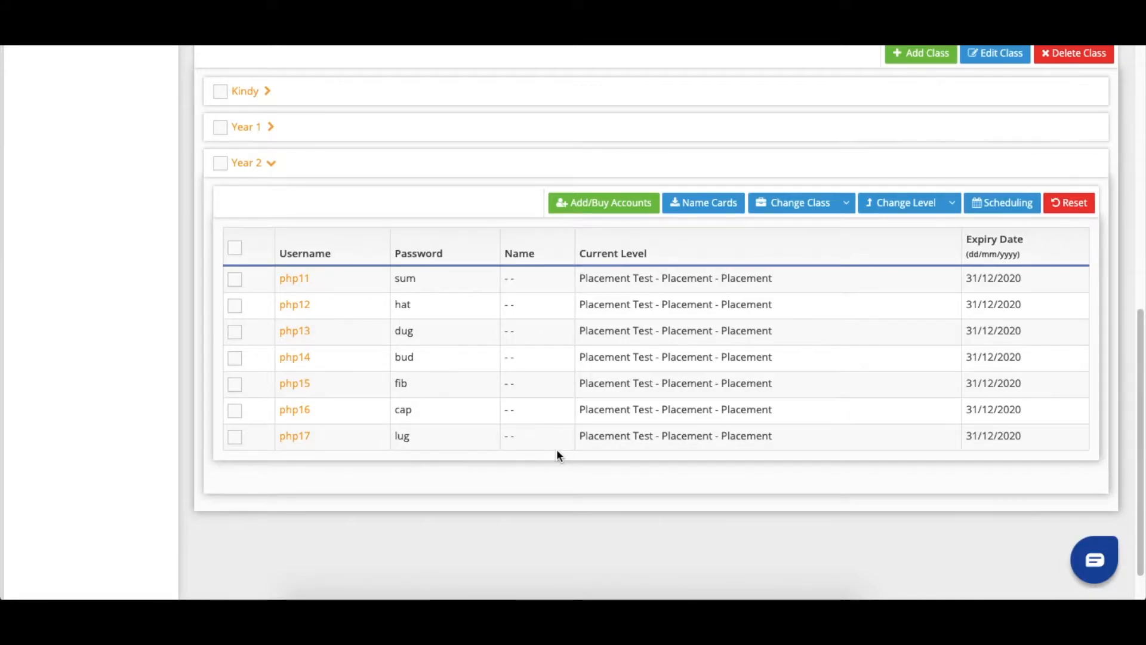
{"action": "scroll", "coordinate": [556, 454], "scroll_direction": "up", "scroll_amount": 2}
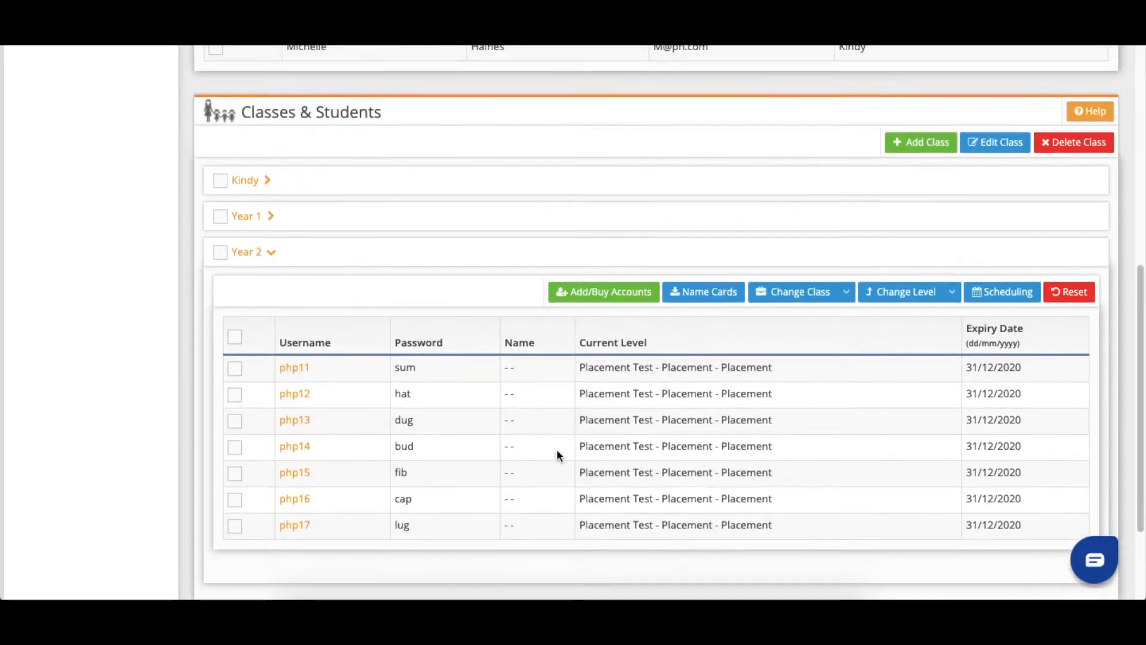
- Create a class named 'Spare' taught by the Kindy teacher
{"action": "left_click", "coordinate": [927, 146]}
{"action": "left_click", "coordinate": [584, 134]}
{"action": "type", "text": "Spare"}
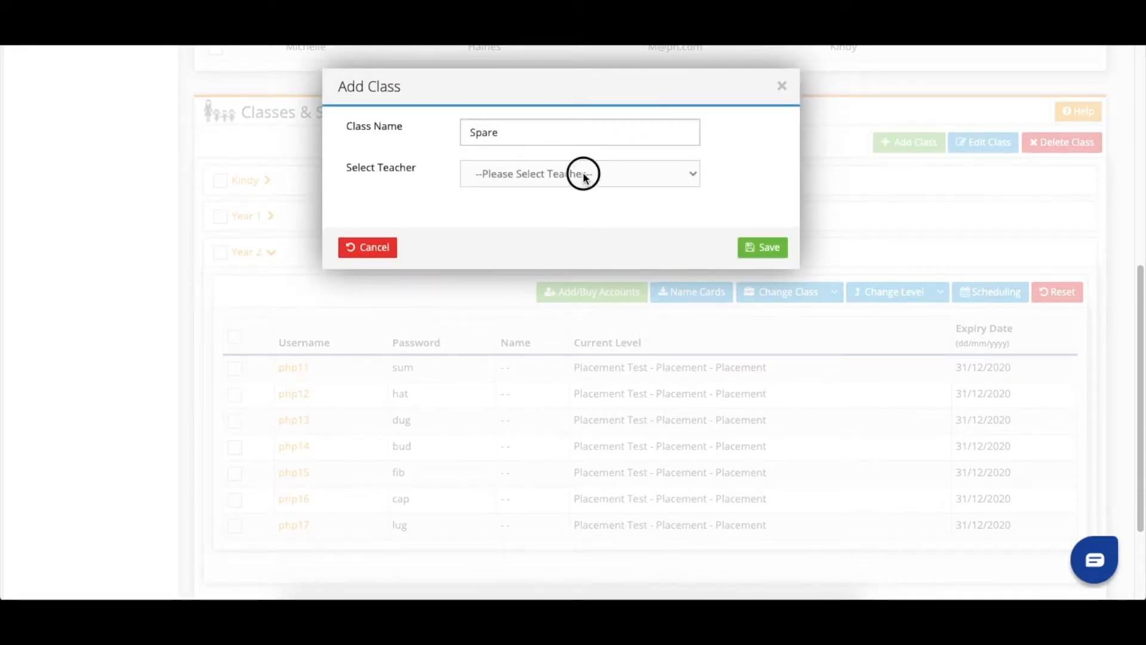
{"action": "left_click", "coordinate": [583, 174]}
{"action": "left_click", "coordinate": [573, 215]}
{"action": "left_click", "coordinate": [776, 248]}
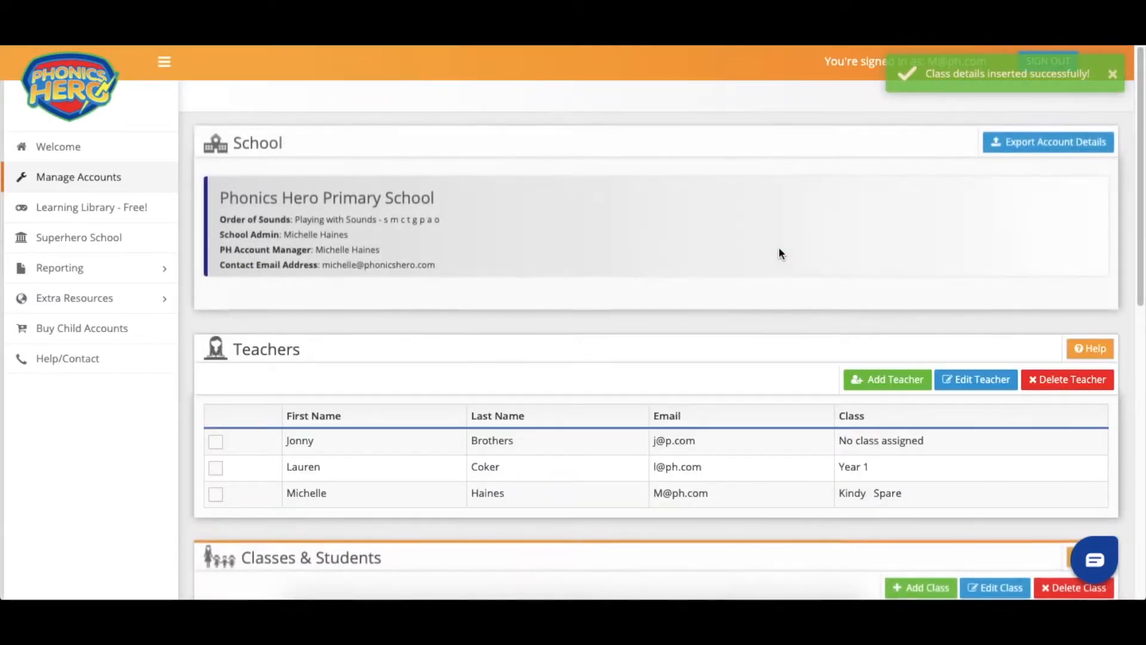
{"action": "scroll", "coordinate": [778, 253], "scroll_direction": "down", "scroll_amount": 2}
{"action": "scroll", "coordinate": [779, 253], "scroll_direction": "down", "scroll_amount": 5}
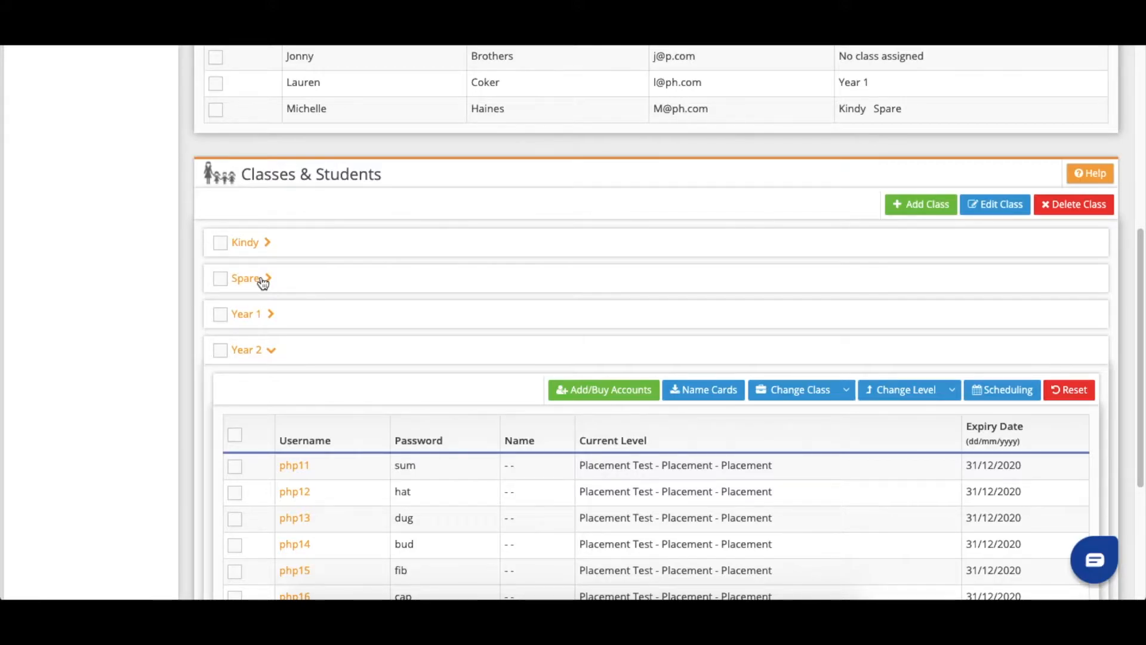
- Move all seven Year 2 students into the Spare class
{"action": "scroll", "coordinate": [261, 282], "scroll_direction": "down", "scroll_amount": 2}
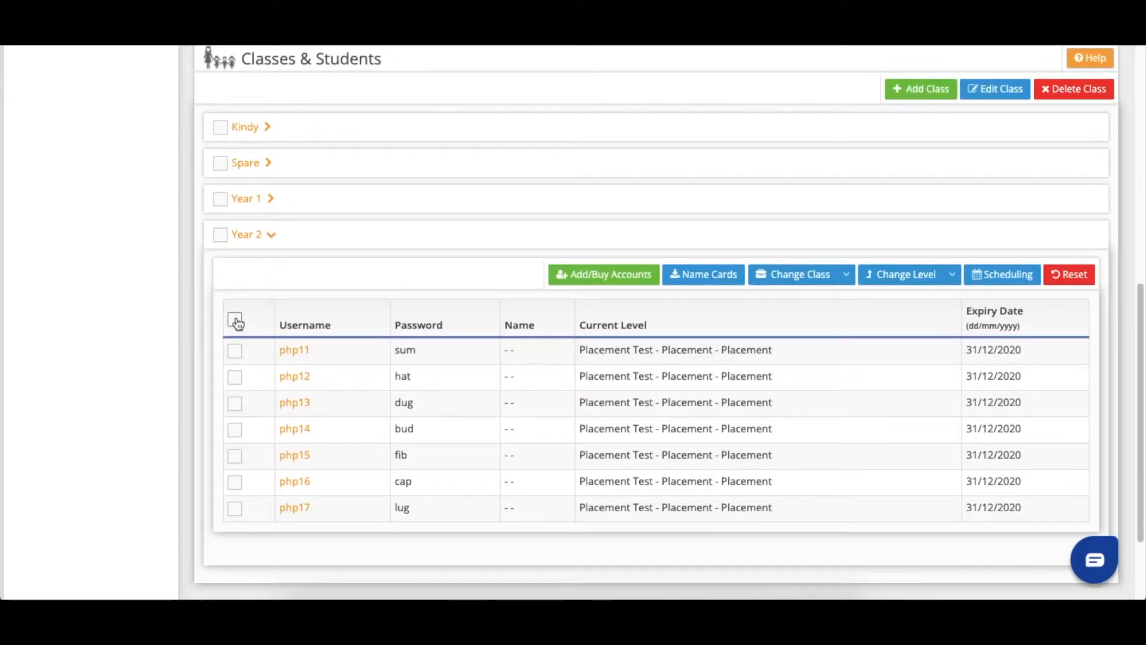
{"action": "left_click", "coordinate": [235, 321]}
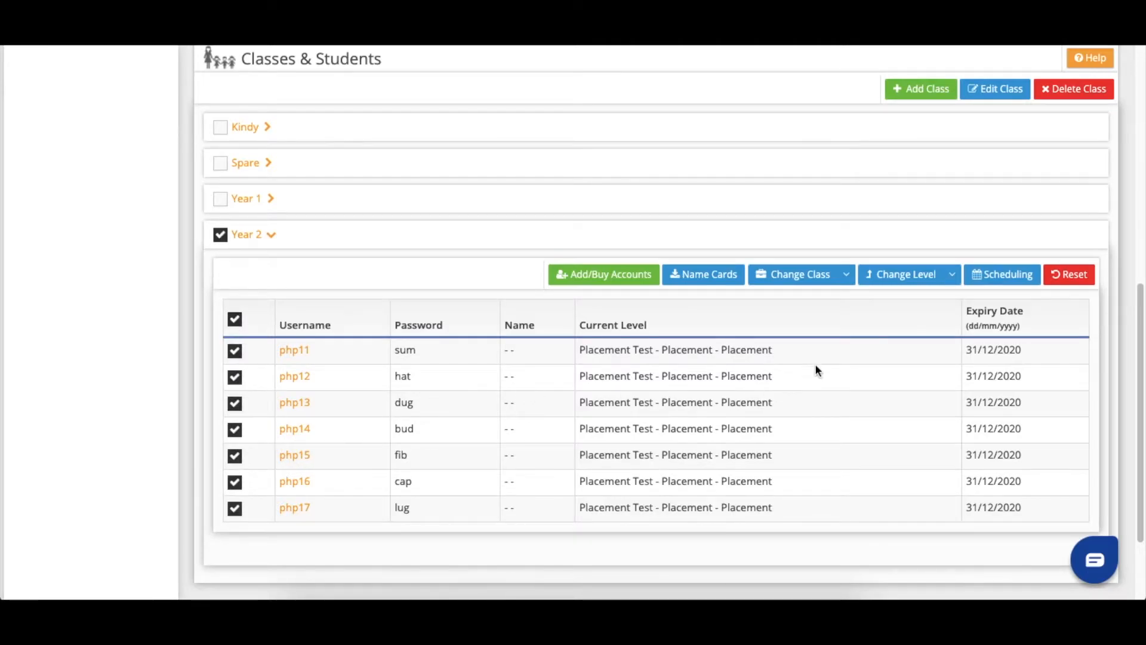
{"action": "left_click", "coordinate": [846, 274]}
{"action": "left_click", "coordinate": [758, 320]}
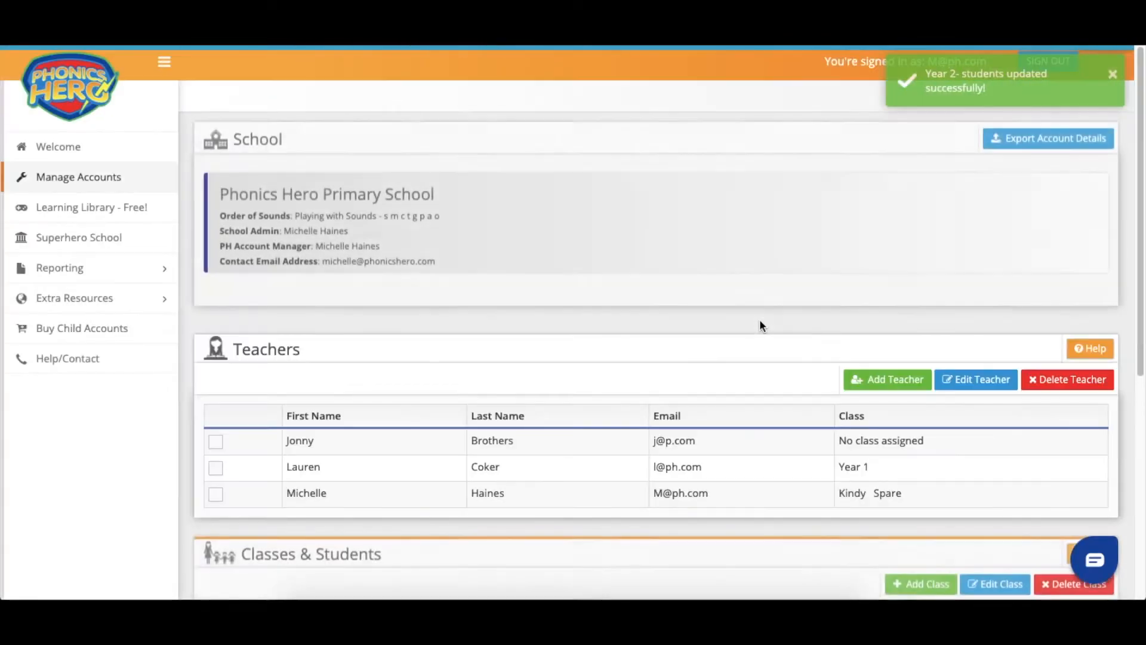
{"action": "scroll", "coordinate": [760, 313], "scroll_direction": "down", "scroll_amount": 5}
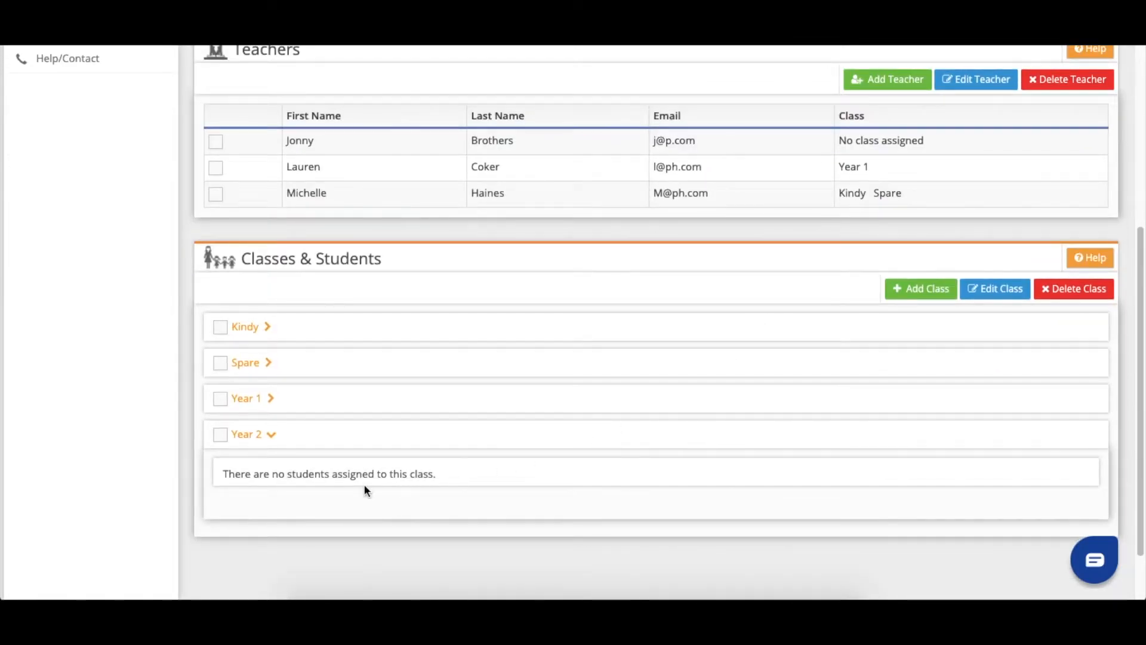
- Review the Spare class's student list, then expand the Year 1 class
{"action": "left_click", "coordinate": [264, 363]}
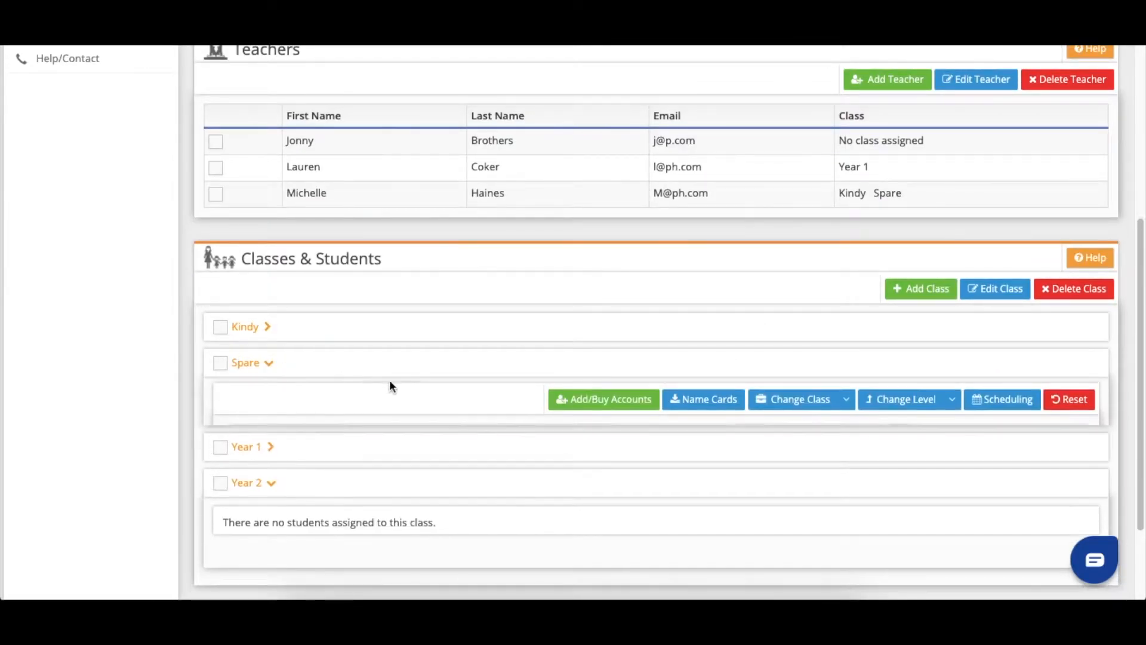
{"action": "scroll", "coordinate": [503, 398], "scroll_direction": "down", "scroll_amount": 2}
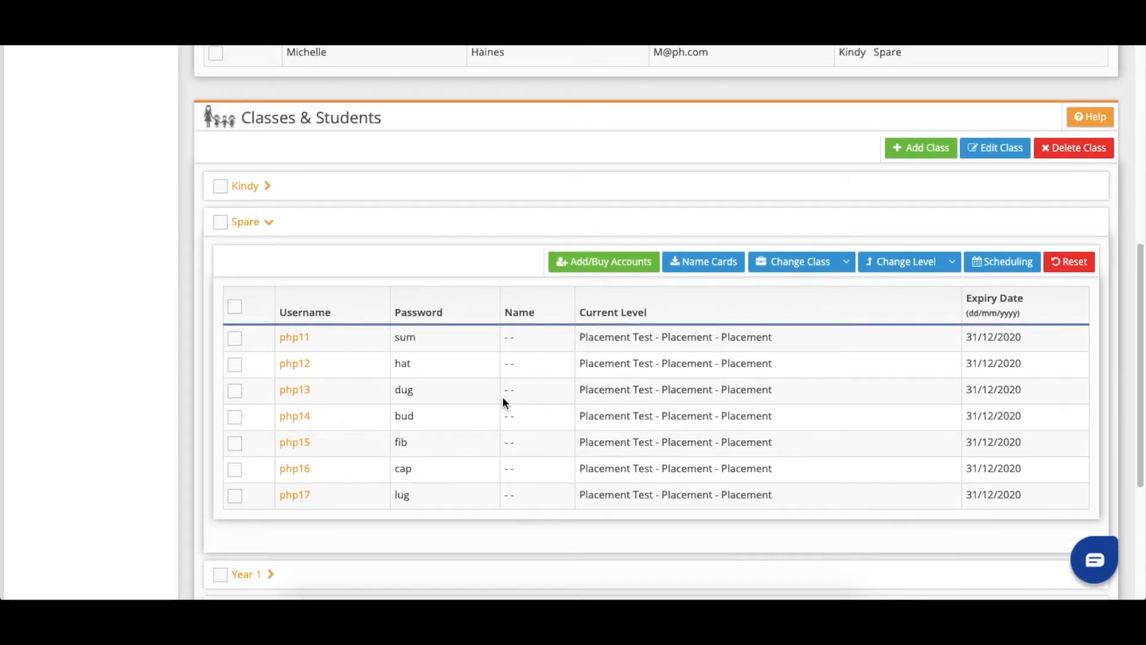
{"action": "scroll", "coordinate": [502, 396], "scroll_direction": "down", "scroll_amount": 2}
{"action": "scroll", "coordinate": [505, 394], "scroll_direction": "down", "scroll_amount": 1}
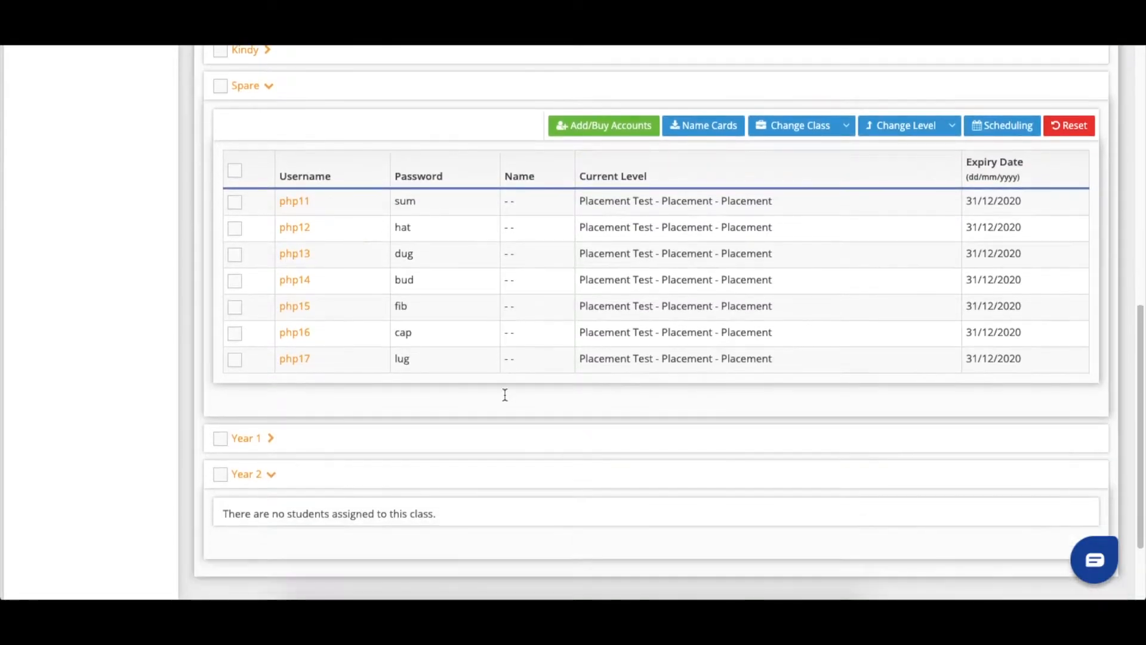
{"action": "left_click", "coordinate": [249, 442]}
{"action": "scroll", "coordinate": [346, 436], "scroll_direction": "down", "scroll_amount": 5}
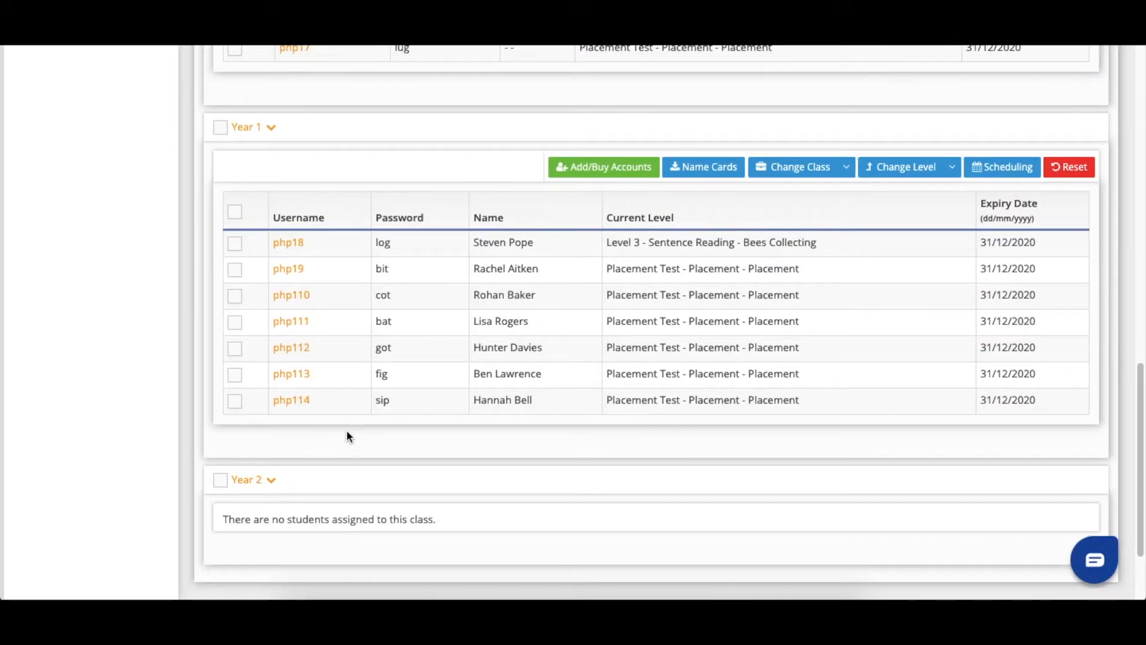
- Reset the account of the last student in Year 1
{"action": "left_click", "coordinate": [235, 403]}
{"action": "left_click", "coordinate": [236, 351]}
{"action": "left_click", "coordinate": [235, 323]}
{"action": "left_click", "coordinate": [239, 354]}
{"action": "left_click", "coordinate": [235, 322]}
{"action": "left_click", "coordinate": [1069, 166]}
{"action": "left_click", "coordinate": [764, 182]}
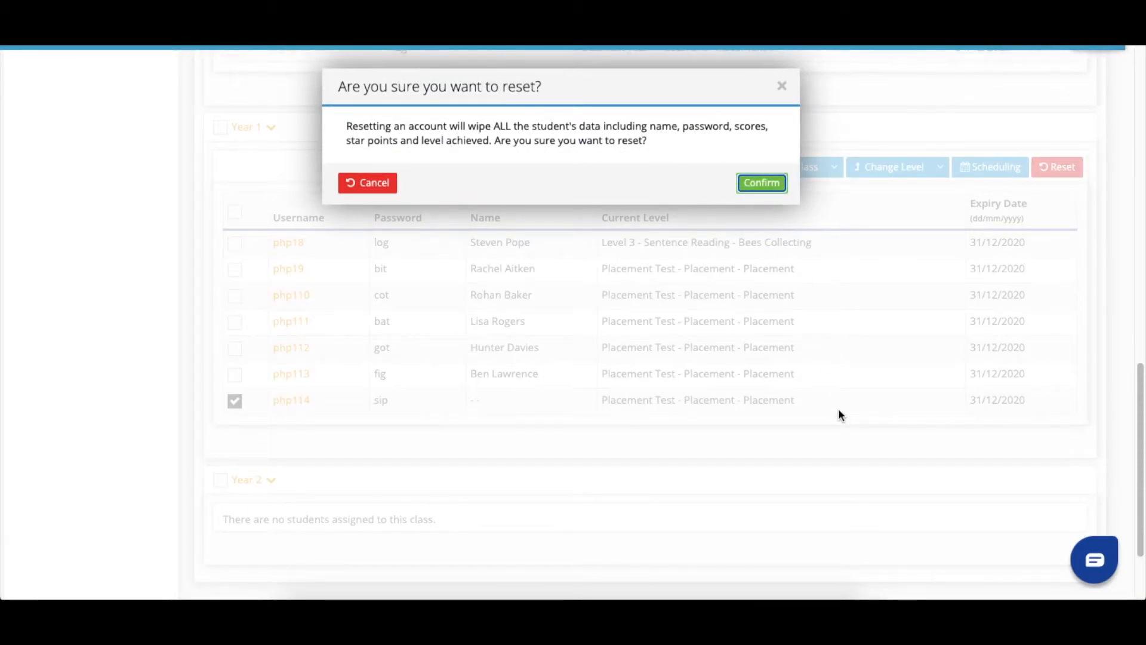
- Move that reset student from Year 1 into the Spare class
{"action": "scroll", "coordinate": [839, 408], "scroll_direction": "down", "scroll_amount": 10}
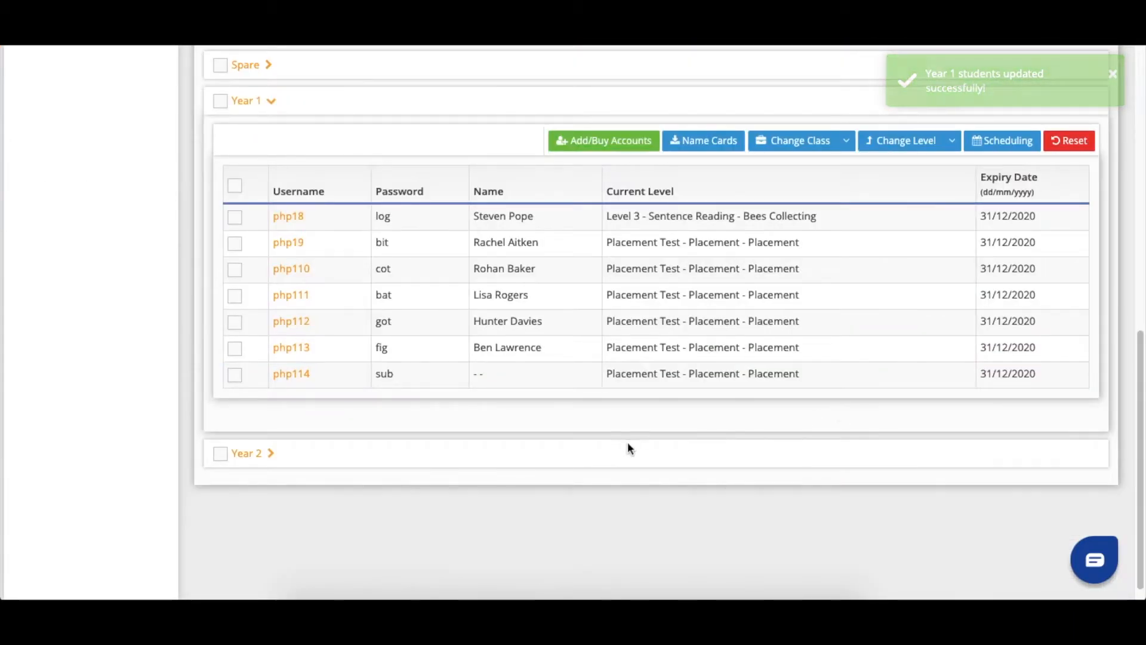
{"action": "left_click", "coordinate": [234, 377]}
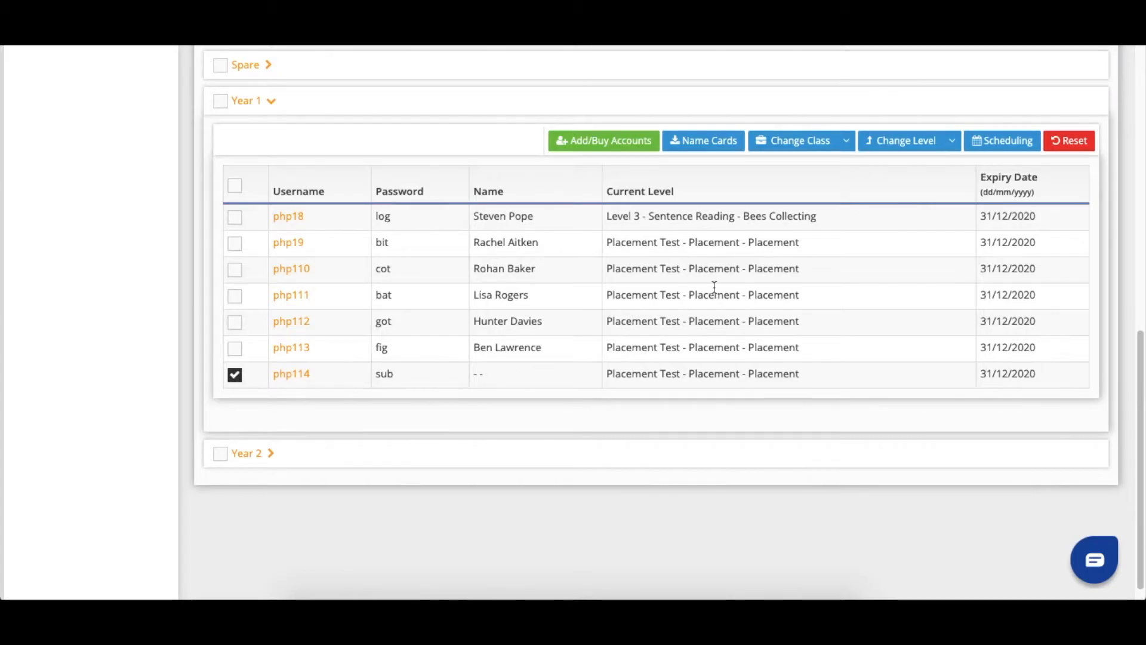
{"action": "left_click", "coordinate": [847, 142]}
{"action": "left_click", "coordinate": [775, 189]}
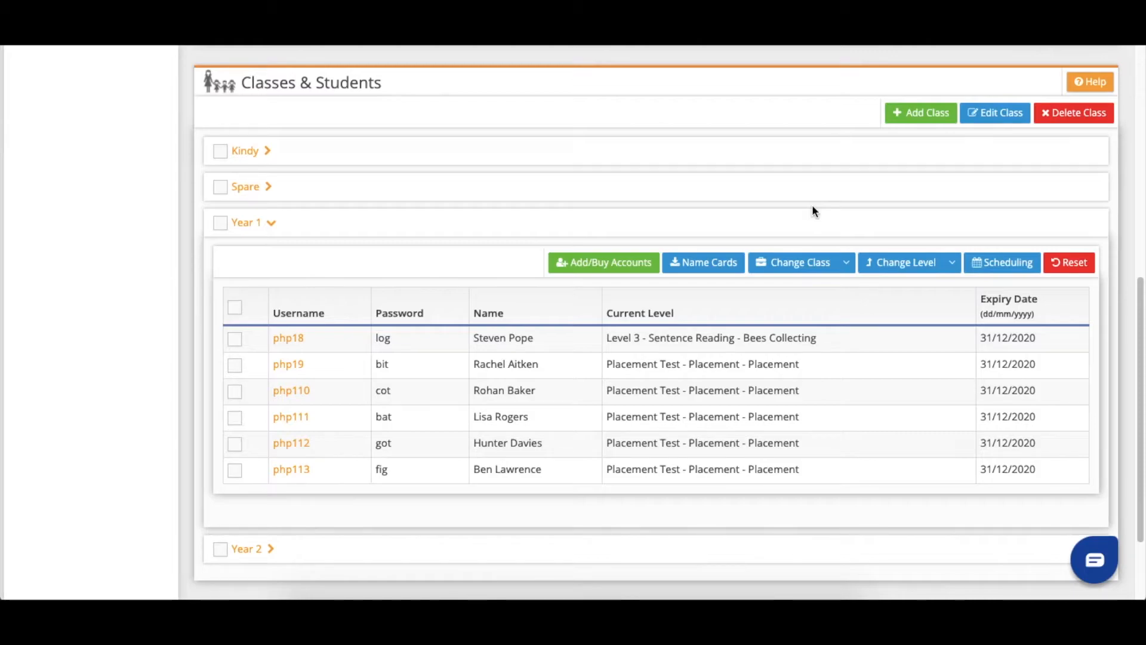
- Check that Year 2 has no students, then delete the Year 2 class
{"action": "scroll", "coordinate": [539, 485], "scroll_direction": "down", "scroll_amount": 1}
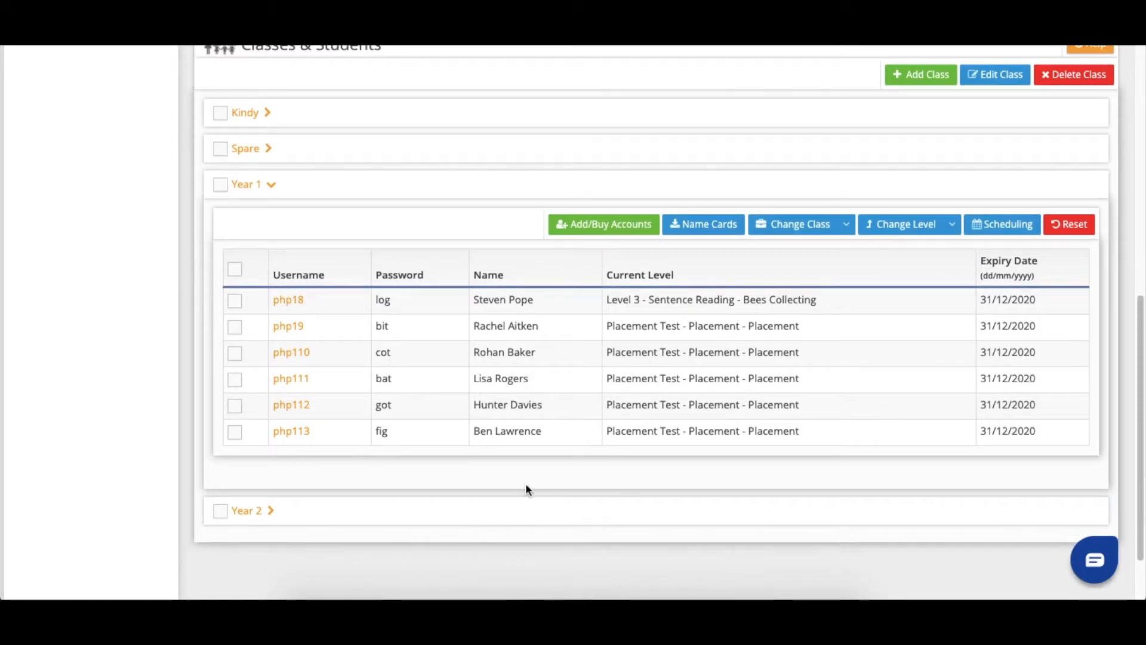
{"action": "left_click", "coordinate": [261, 515]}
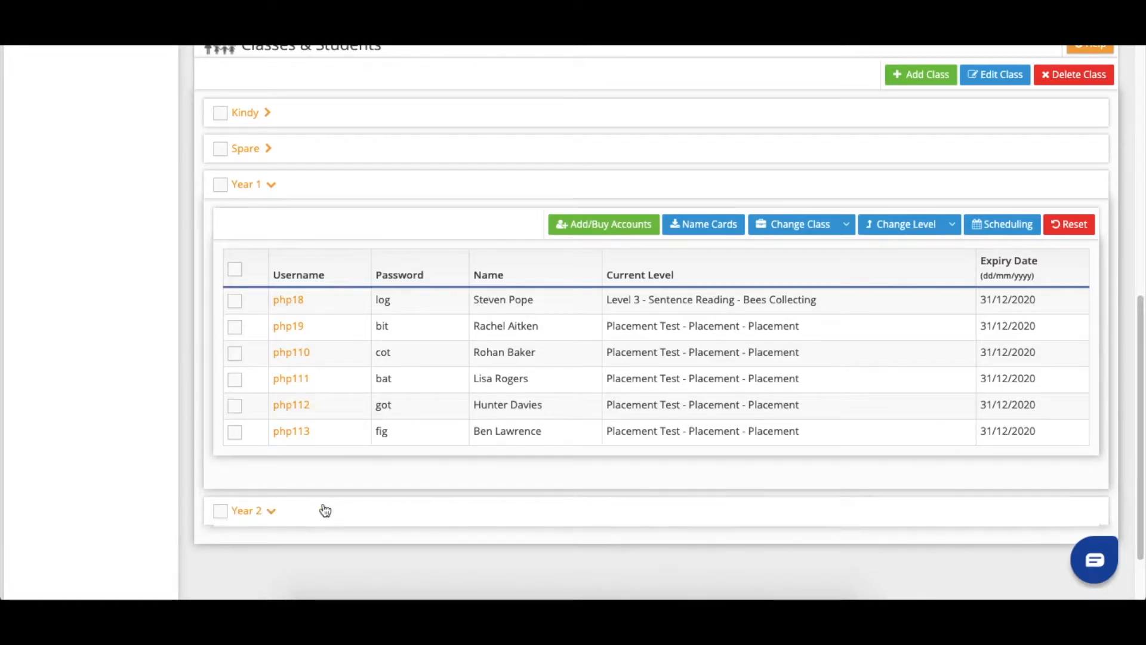
{"action": "scroll", "coordinate": [396, 494], "scroll_direction": "down", "scroll_amount": 3}
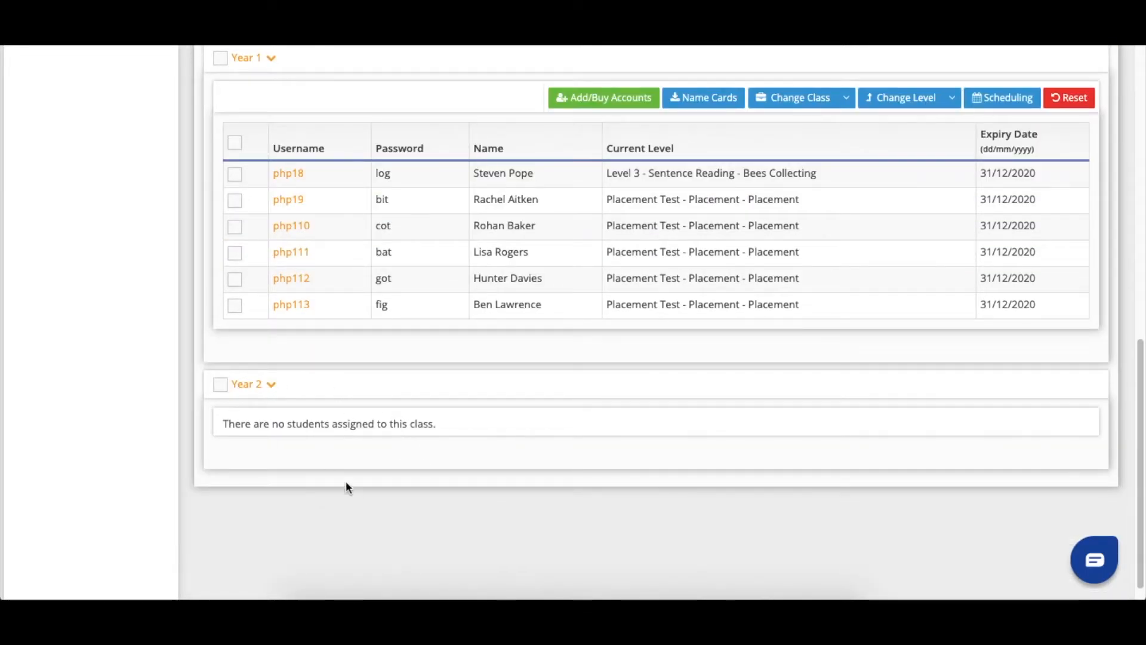
{"action": "left_click", "coordinate": [219, 385]}
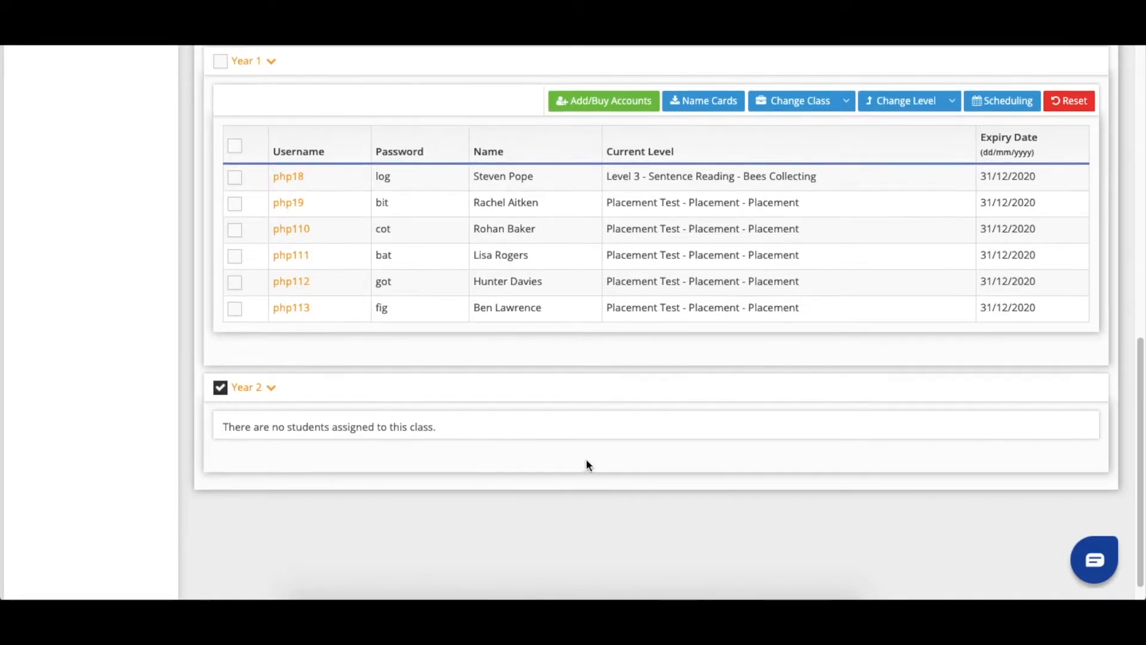
{"action": "scroll", "coordinate": [635, 462], "scroll_direction": "up", "scroll_amount": 6}
{"action": "left_click", "coordinate": [1069, 222]}
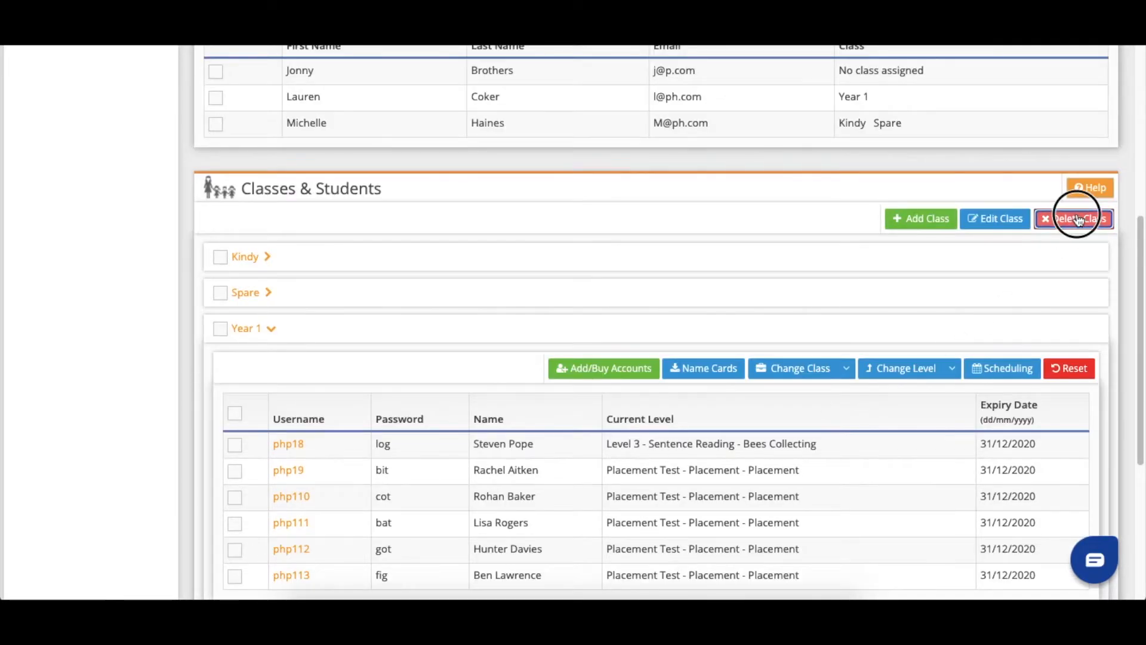
{"action": "left_click", "coordinate": [753, 196]}
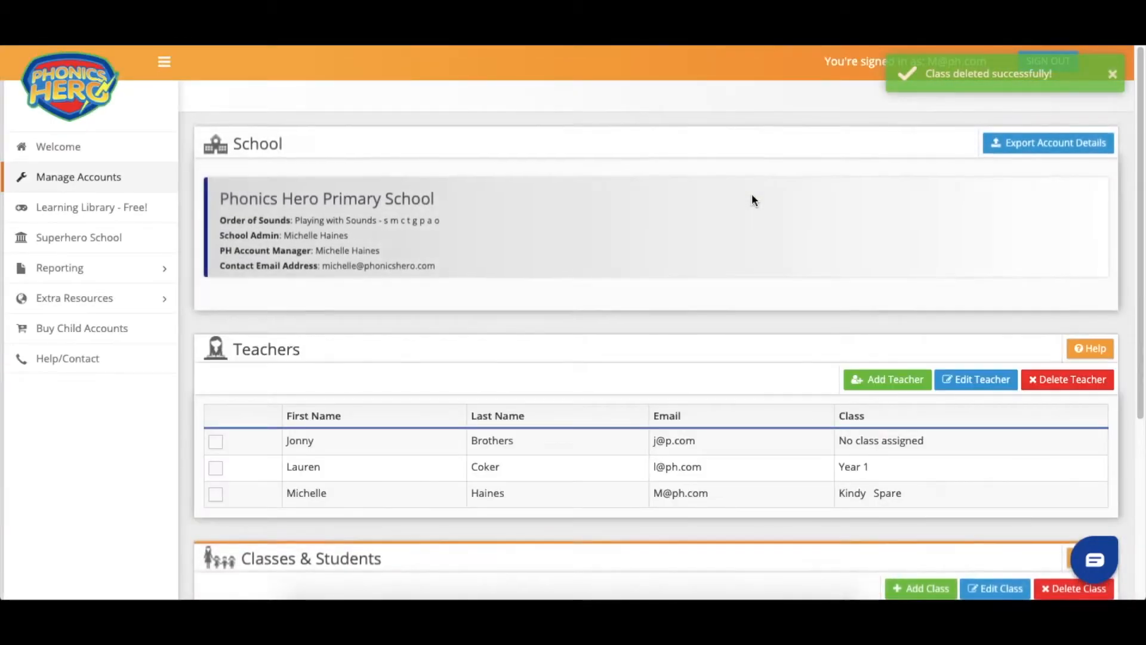
{"action": "scroll", "coordinate": [751, 195], "scroll_direction": "down", "scroll_amount": 5}
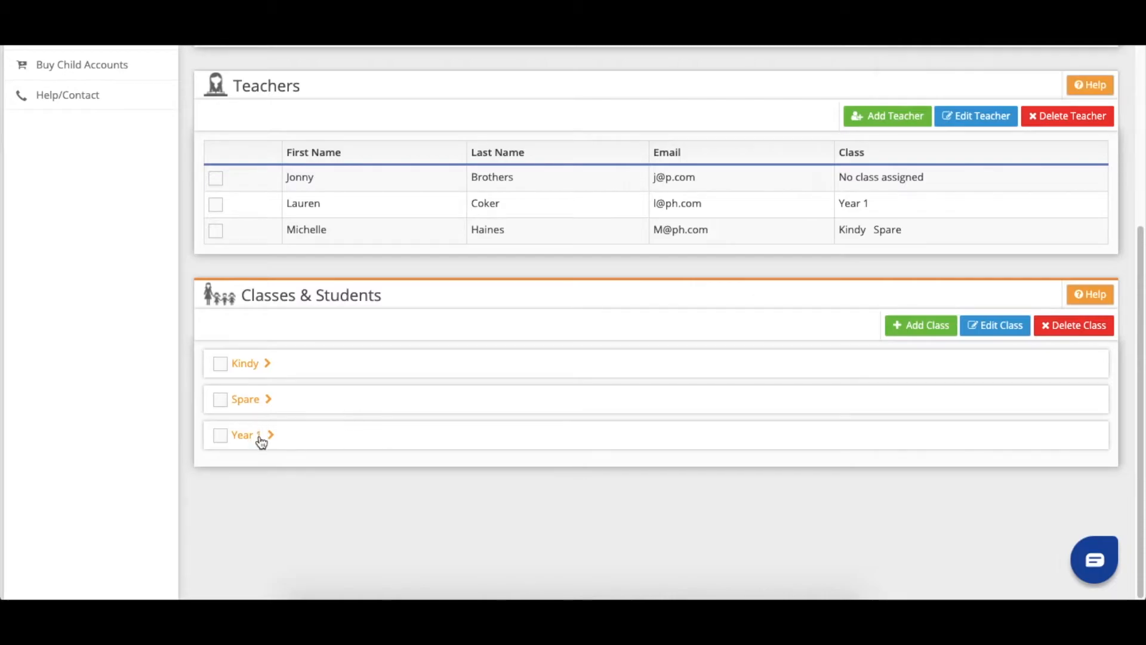
- Change the Year 1 class name to 'Year 2' and save it
{"action": "left_click", "coordinate": [221, 435]}
{"action": "left_click", "coordinate": [1003, 327]}
{"action": "left_click", "coordinate": [530, 130]}
{"action": "key", "text": "BackSpace"}
{"action": "type", "text": "2"}
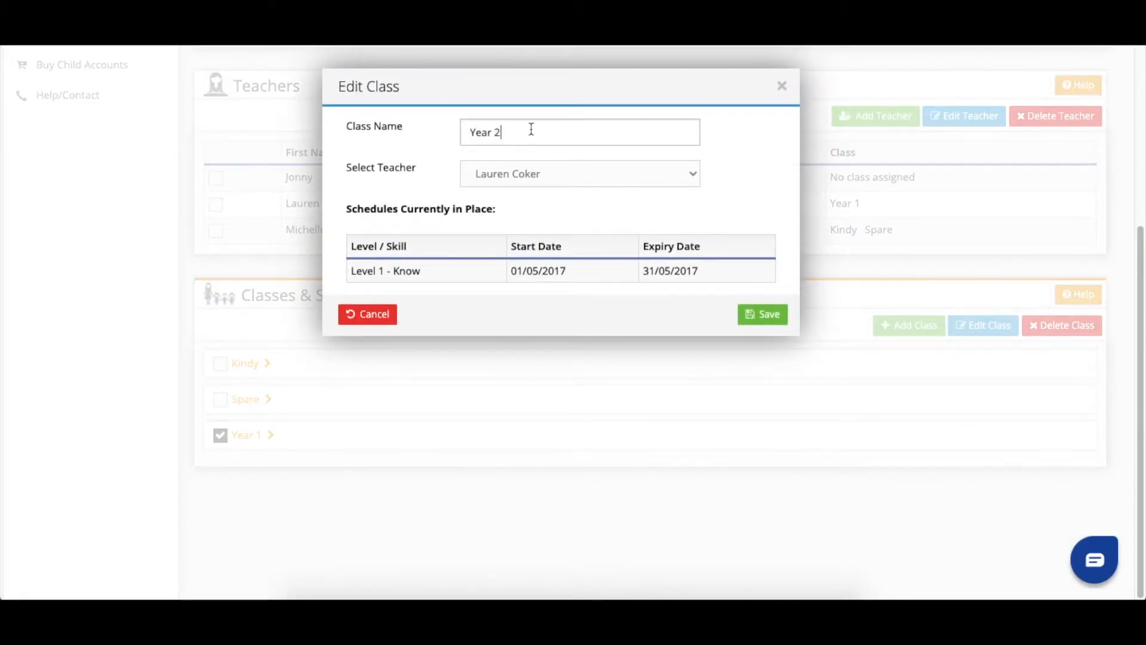
{"action": "left_click", "coordinate": [769, 315]}
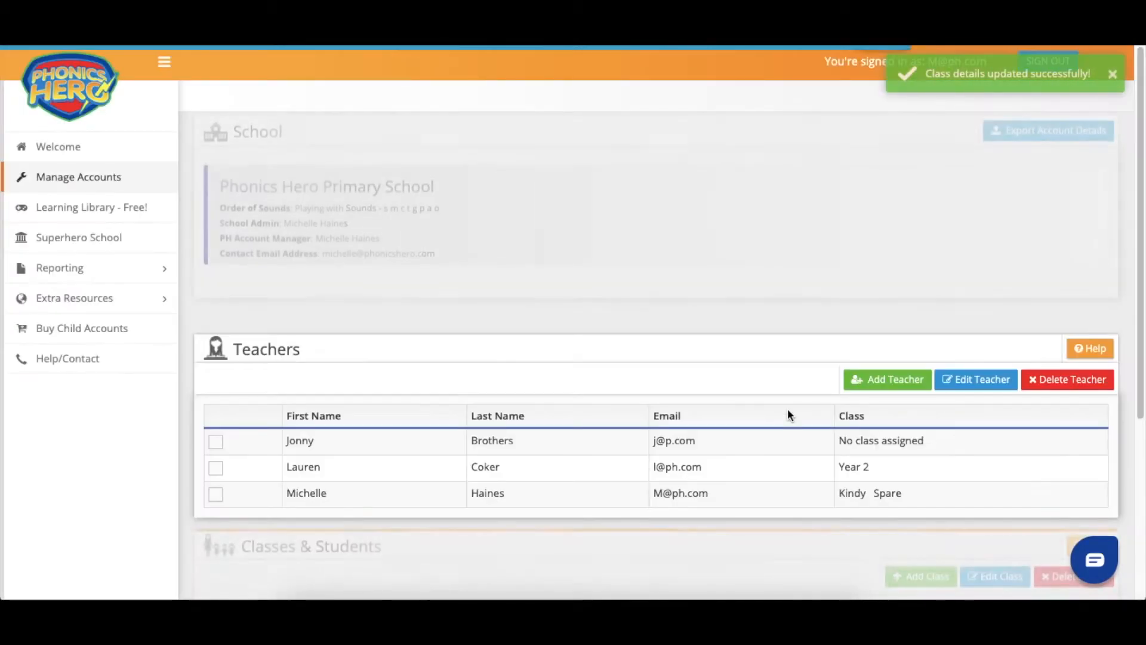
{"action": "scroll", "coordinate": [786, 408], "scroll_direction": "down", "scroll_amount": 5}
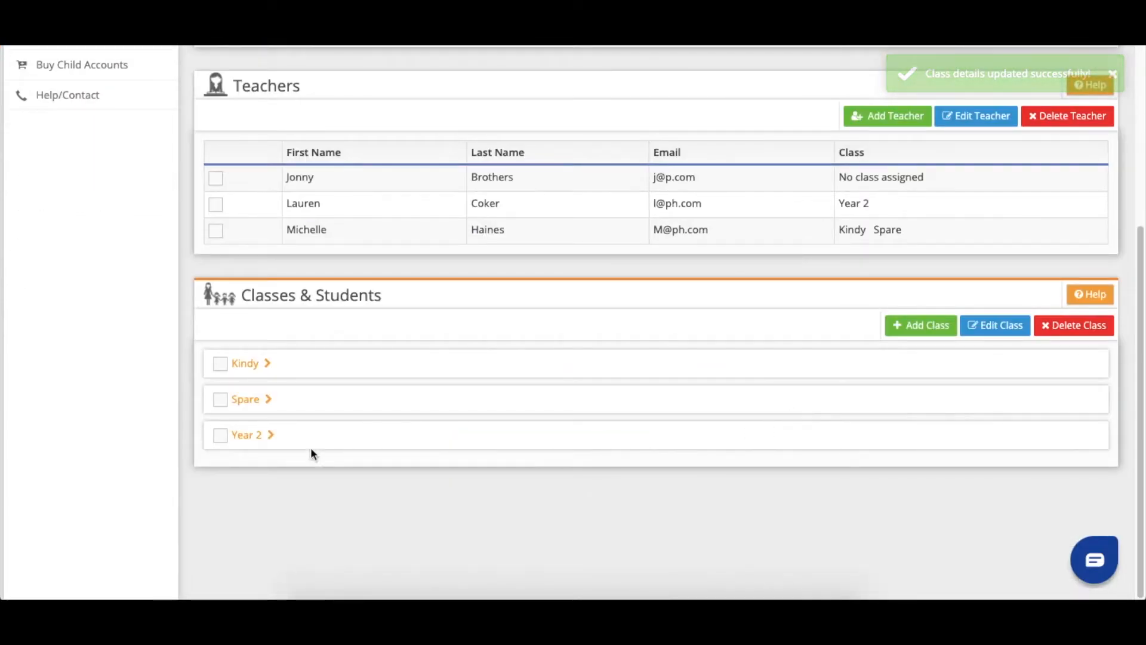
- Add a Year 2 - Blue class assigned to the teacher who had no class
{"action": "left_click", "coordinate": [272, 435]}
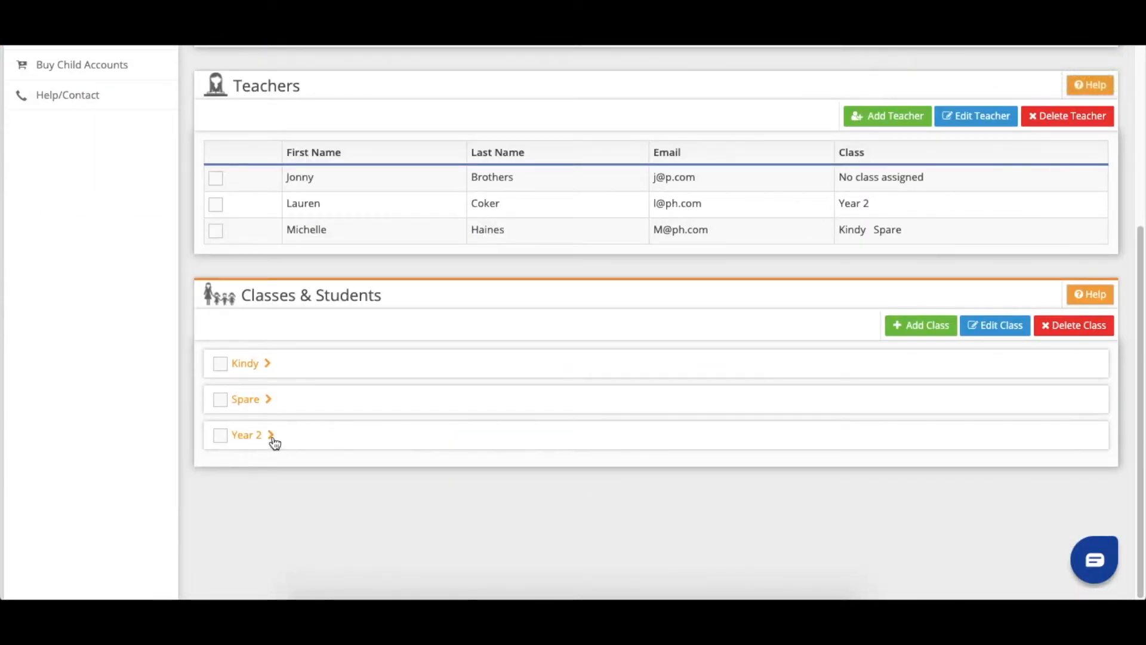
{"action": "scroll", "coordinate": [527, 451], "scroll_direction": "down", "scroll_amount": 3}
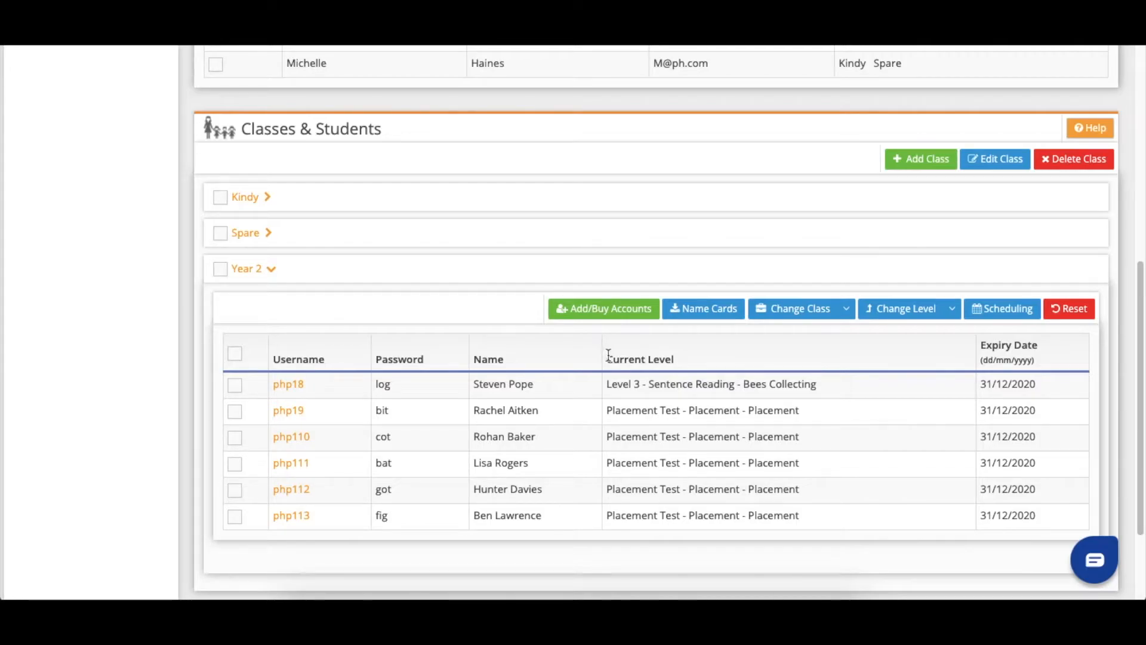
{"action": "left_click", "coordinate": [904, 160]}
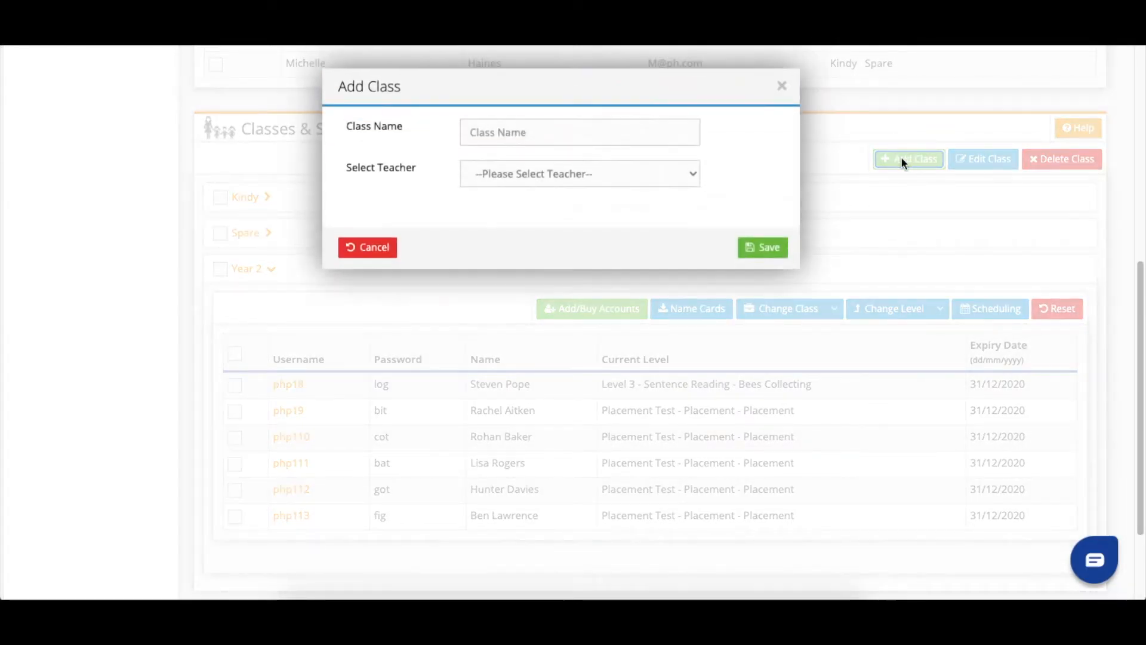
{"action": "left_click", "coordinate": [531, 127]}
{"action": "type", "text": "Year 2 - Blue"}
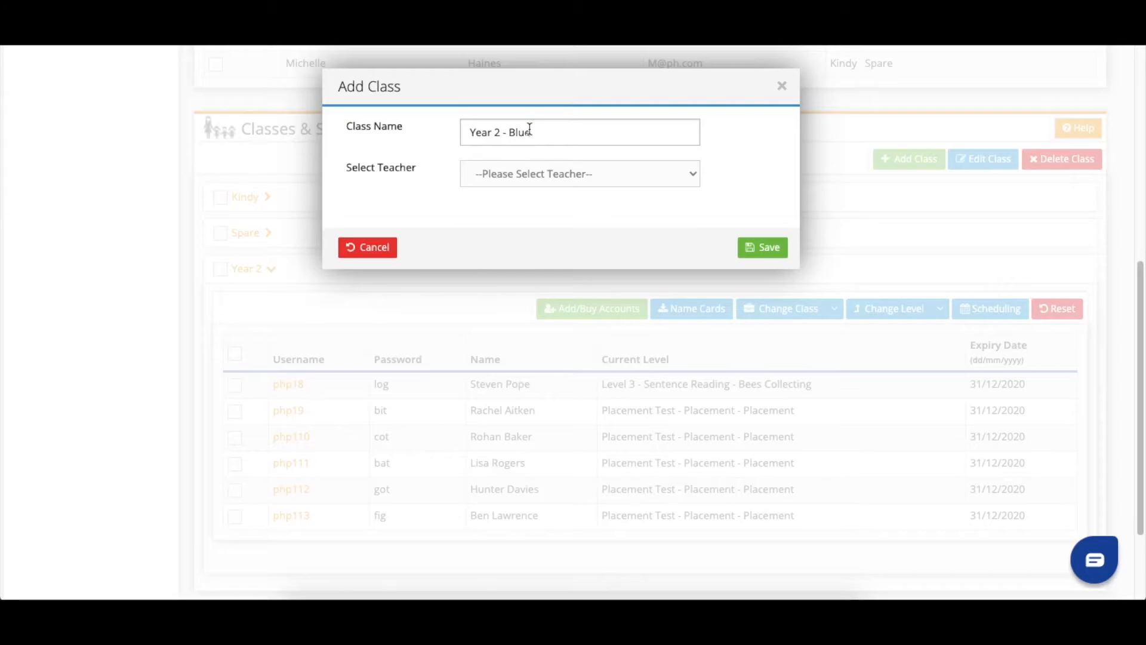
{"action": "left_click", "coordinate": [546, 173]}
{"action": "left_click", "coordinate": [546, 186]}
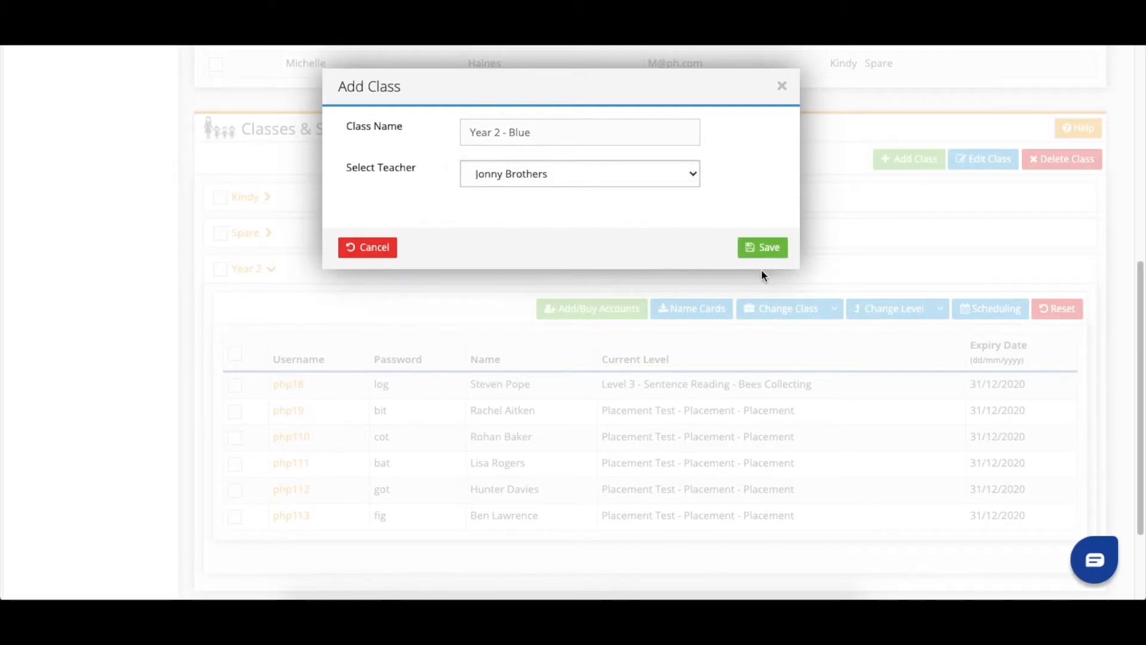
{"action": "left_click", "coordinate": [777, 248]}
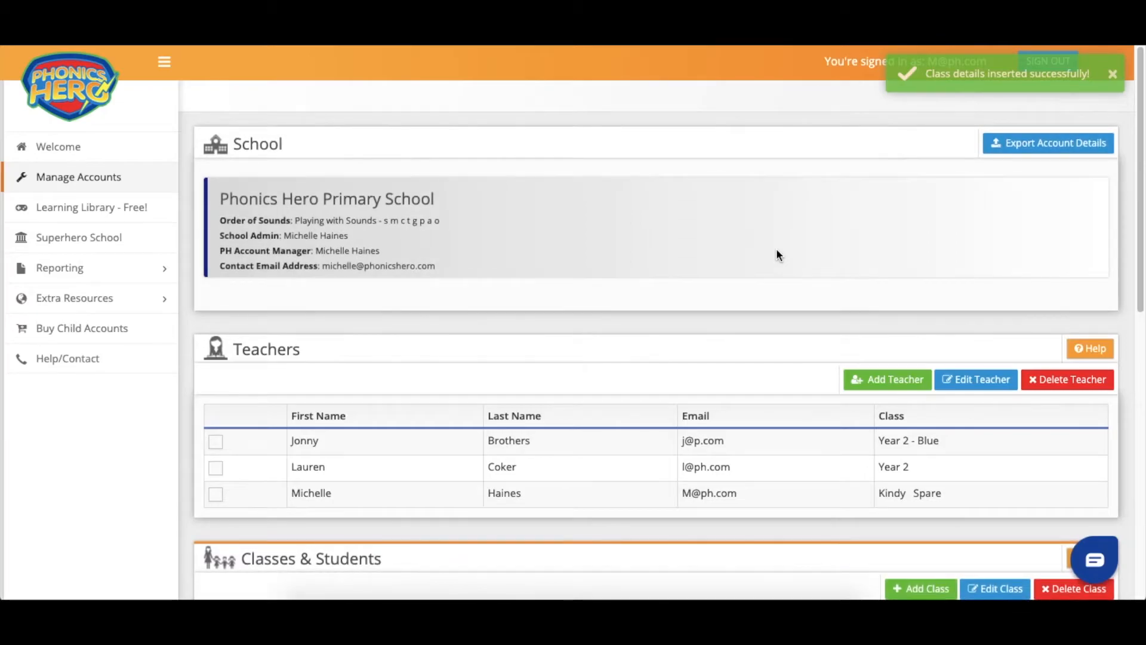
{"action": "scroll", "coordinate": [776, 249], "scroll_direction": "down", "scroll_amount": 7}
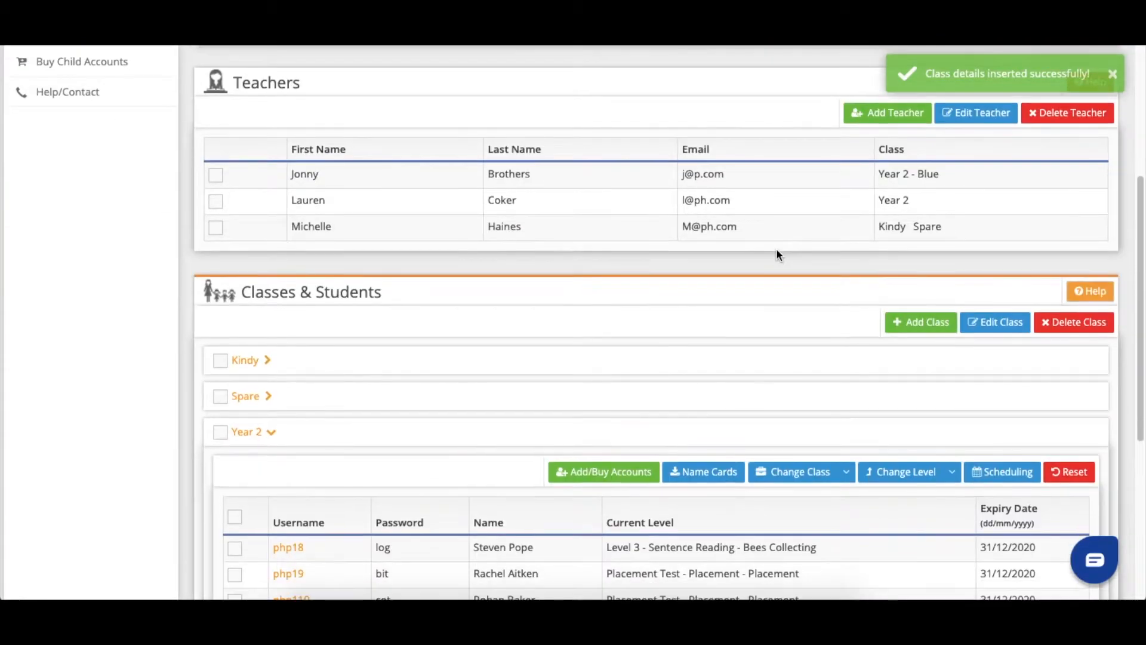
{"action": "scroll", "coordinate": [776, 249], "scroll_direction": "down", "scroll_amount": 1}
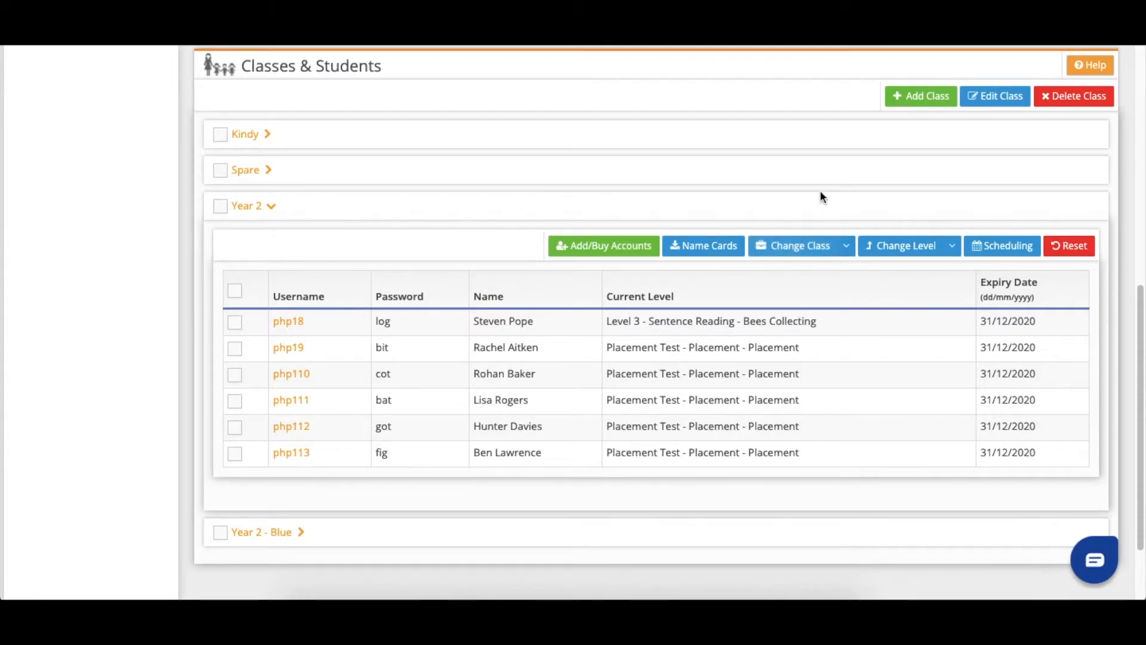
- Create the Year 2 - Red class with the school admin as its teacher
{"action": "left_click", "coordinate": [898, 99]}
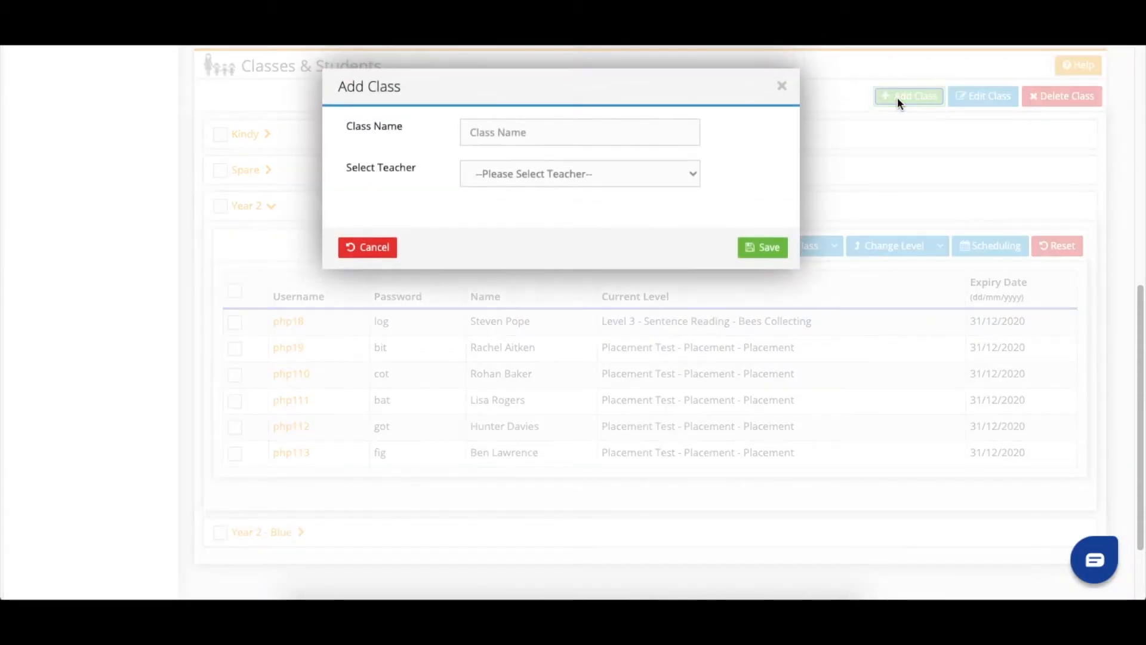
{"action": "left_click", "coordinate": [530, 124]}
{"action": "type", "text": "Year 2 - Red"}
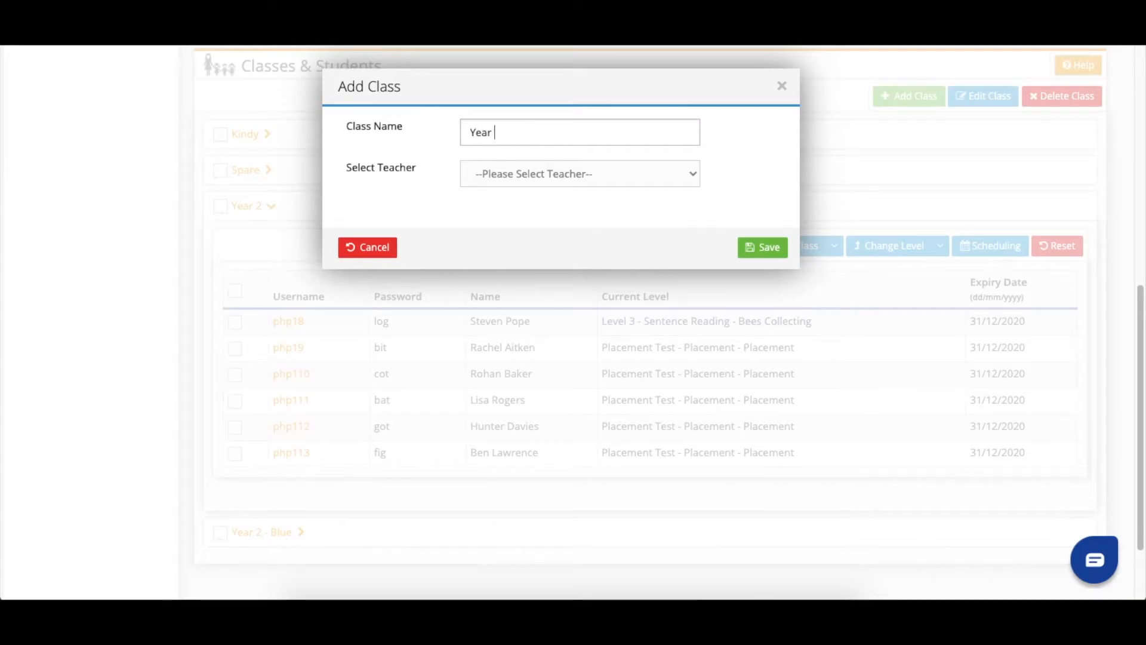
{"action": "left_click", "coordinate": [553, 173]}
{"action": "left_click", "coordinate": [548, 215]}
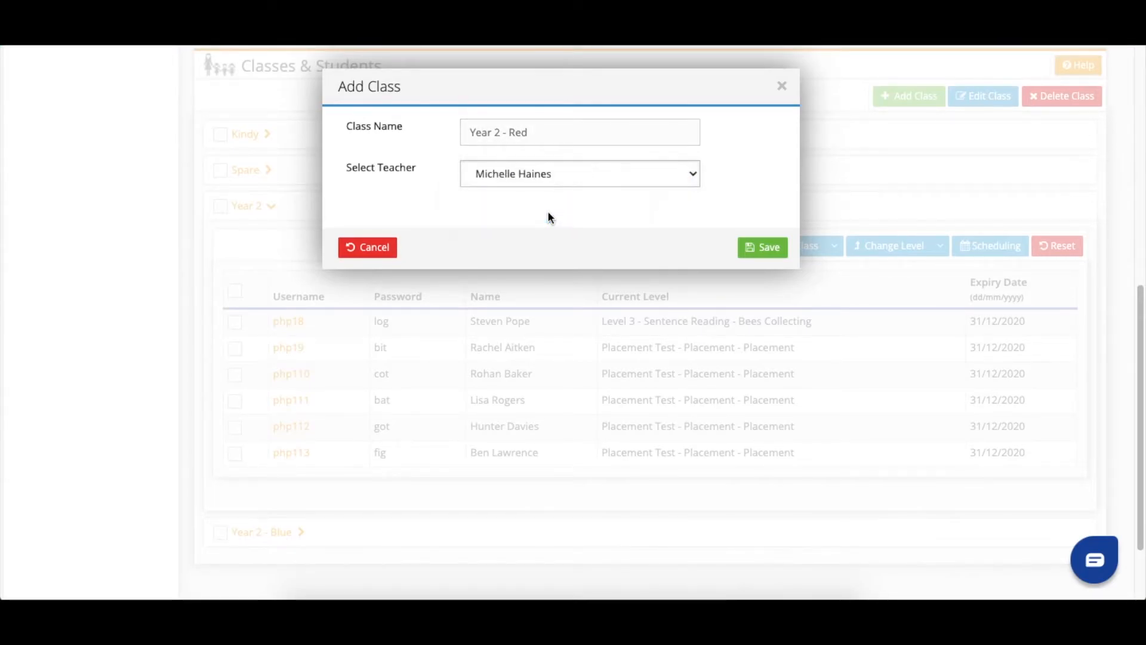
{"action": "left_click", "coordinate": [774, 249]}
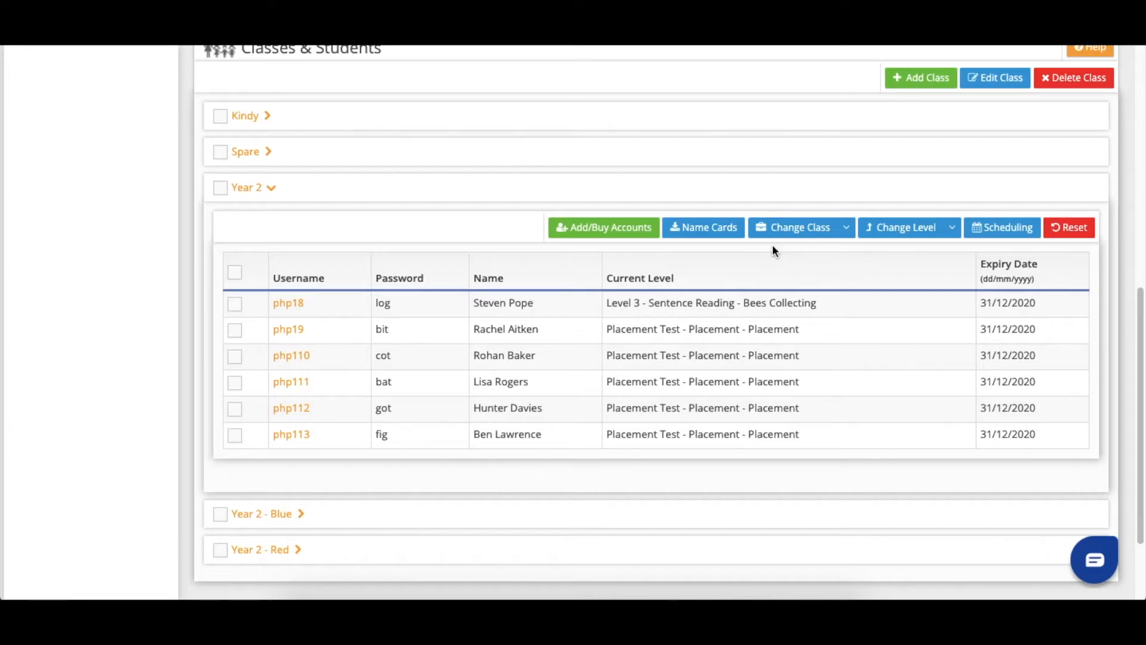
- Move the fourth, fifth and sixth Year 2 students into Year 2 - Red
{"action": "left_click", "coordinate": [234, 385]}
{"action": "left_click", "coordinate": [235, 414]}
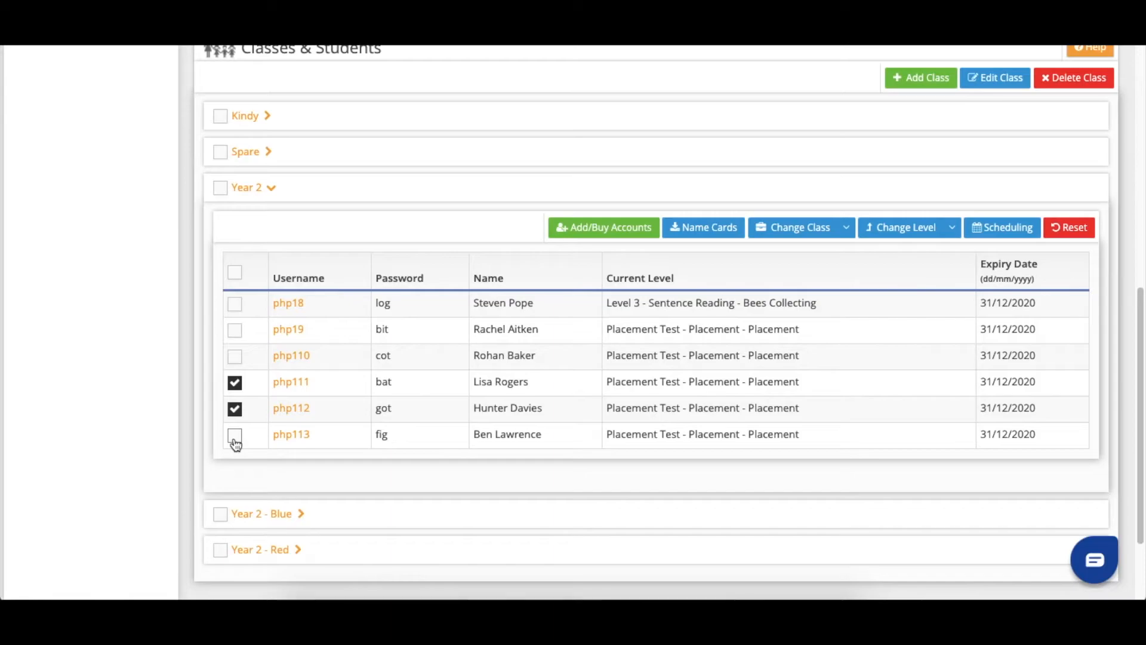
{"action": "left_click", "coordinate": [234, 440]}
{"action": "left_click", "coordinate": [847, 227]}
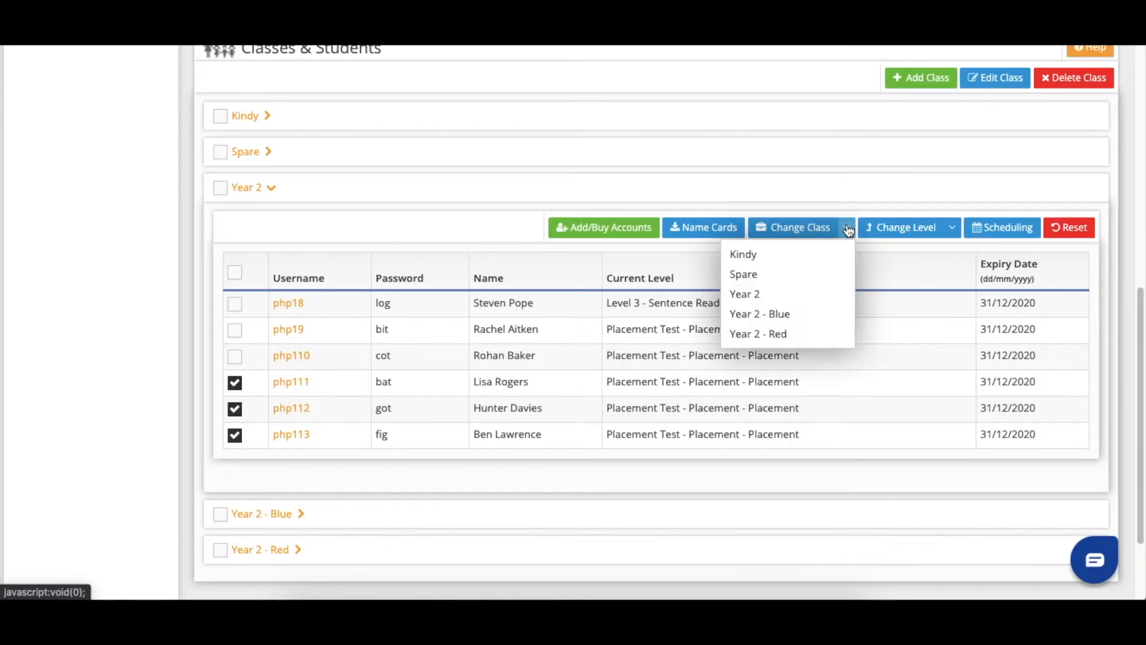
{"action": "left_click", "coordinate": [810, 336]}
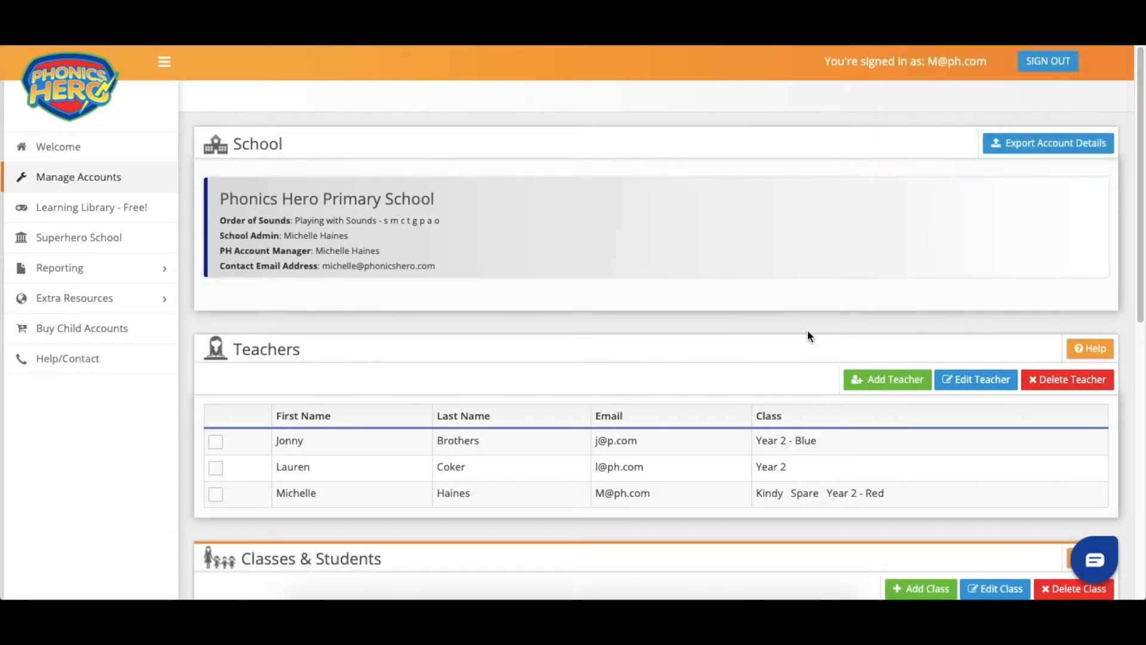
{"action": "scroll", "coordinate": [807, 335], "scroll_direction": "down", "scroll_amount": 8}
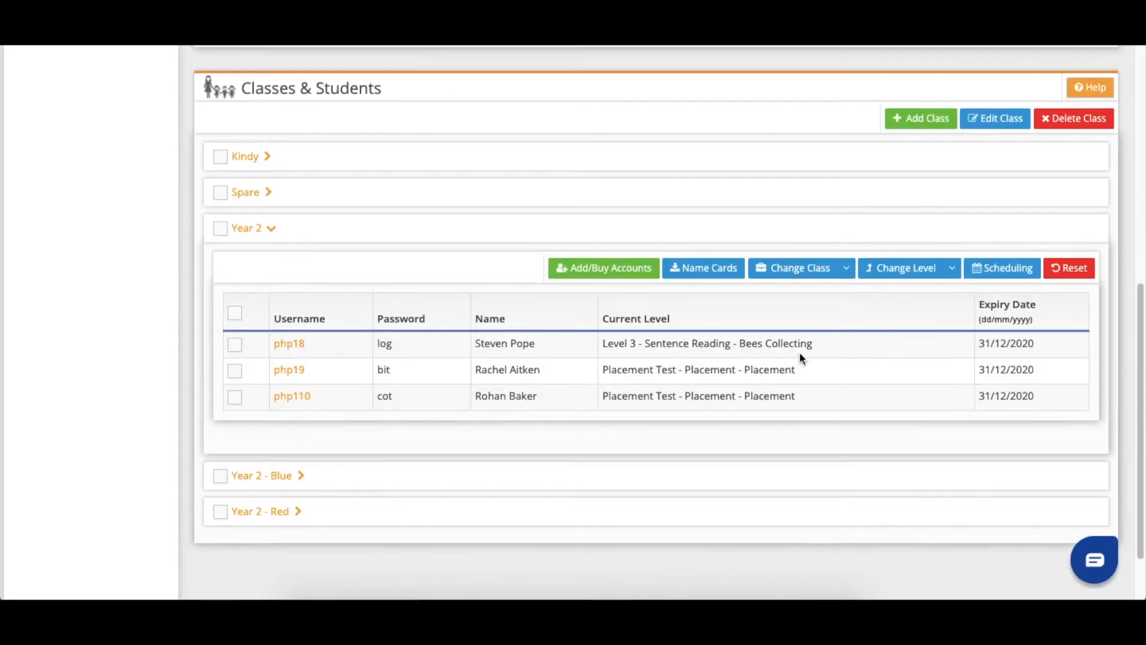
- Move the three remaining Year 2 students into Year 2 - Blue
{"action": "left_click", "coordinate": [234, 344]}
{"action": "left_click", "coordinate": [235, 371]}
{"action": "left_click", "coordinate": [235, 398]}
{"action": "left_click", "coordinate": [846, 267]}
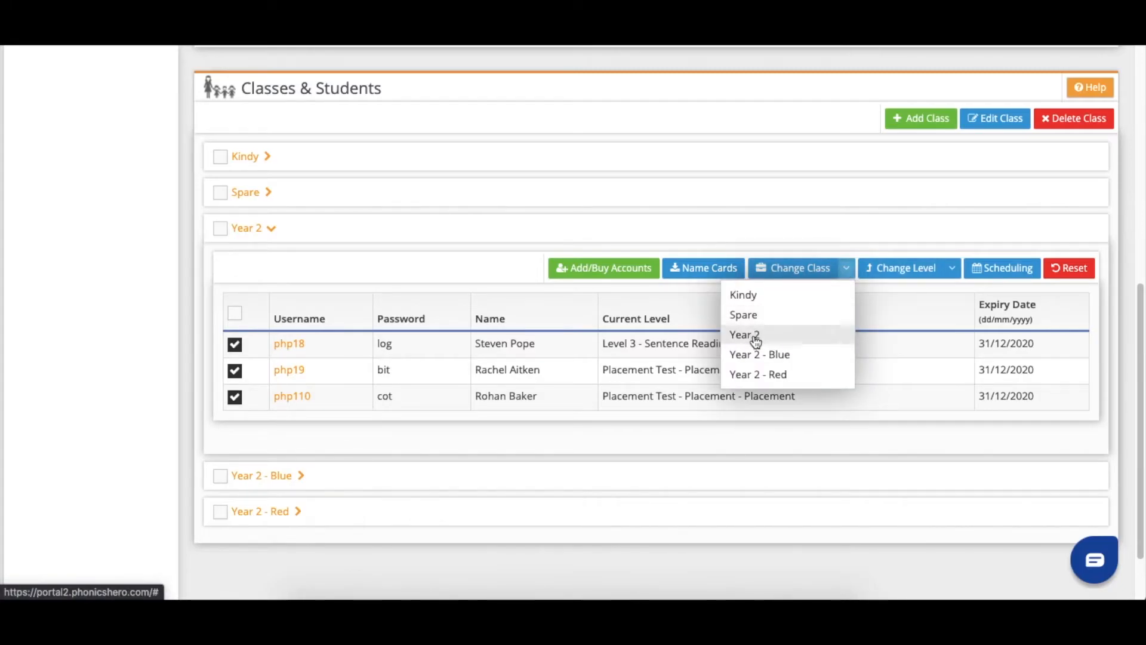
{"action": "left_click", "coordinate": [754, 355]}
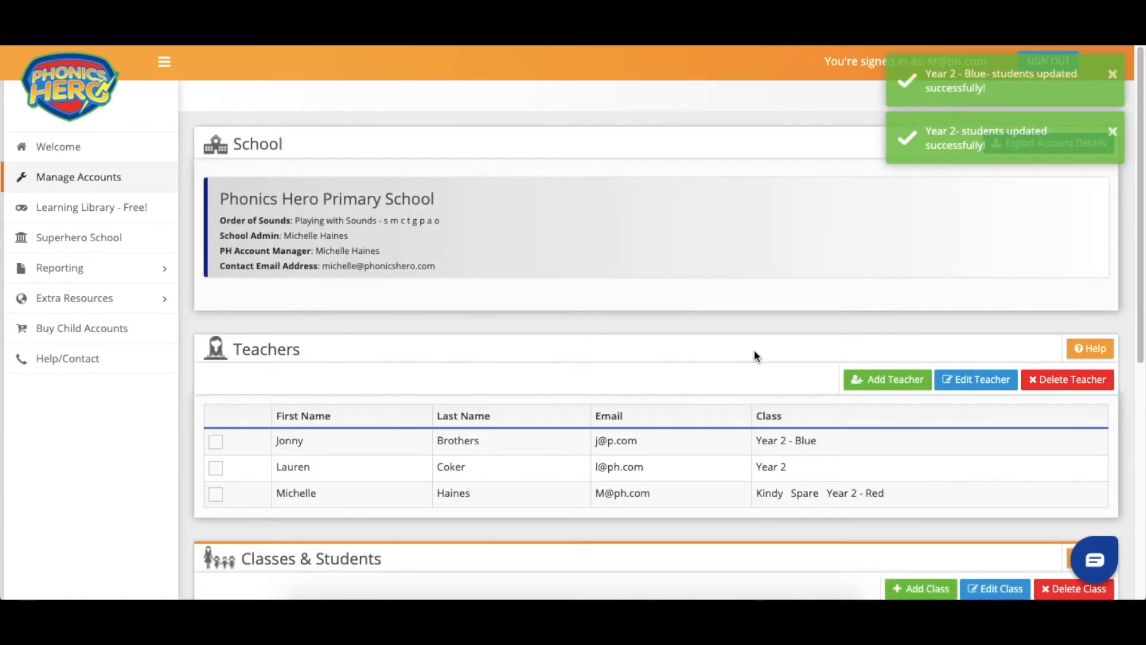
- Expand Year 2 - Blue and Year 2 - Red to verify their students
{"action": "scroll", "coordinate": [754, 349], "scroll_direction": "down", "scroll_amount": 5}
{"action": "left_click", "coordinate": [283, 416]}
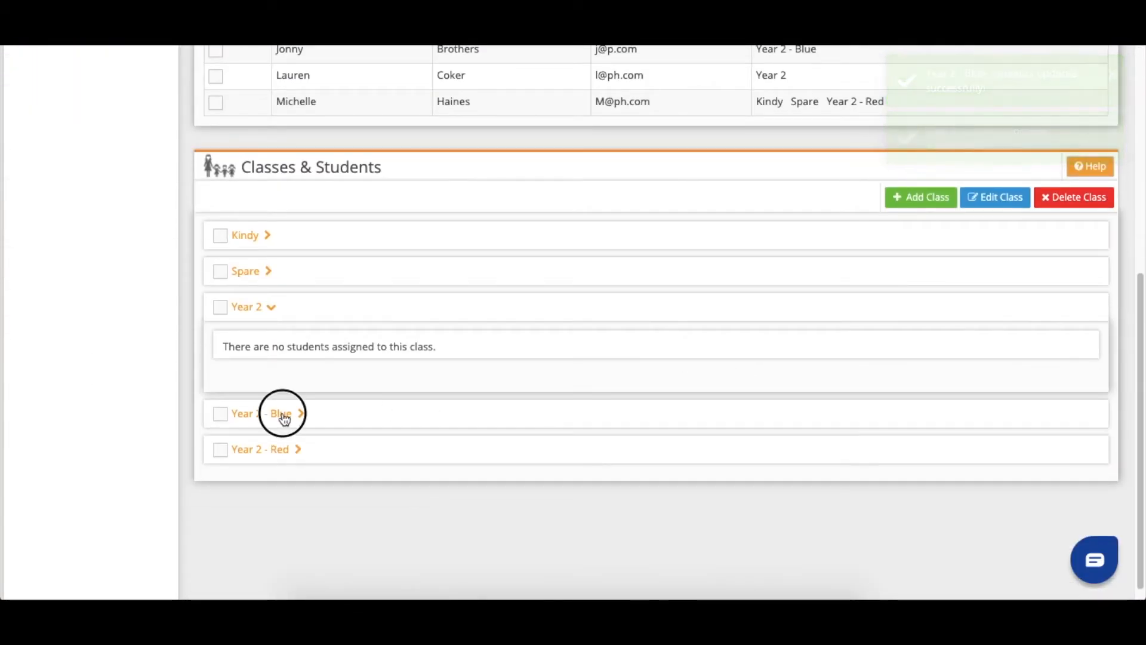
{"action": "scroll", "coordinate": [289, 493], "scroll_direction": "down", "scroll_amount": 4}
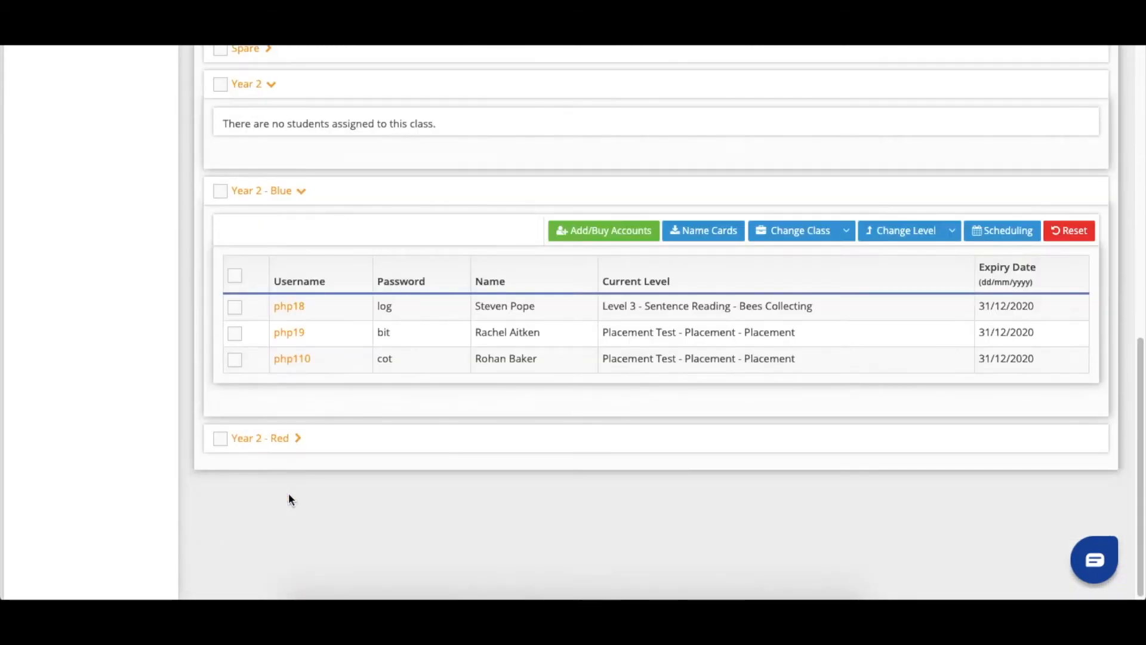
{"action": "left_click", "coordinate": [295, 442]}
{"action": "scroll", "coordinate": [295, 442], "scroll_direction": "down", "scroll_amount": 1}
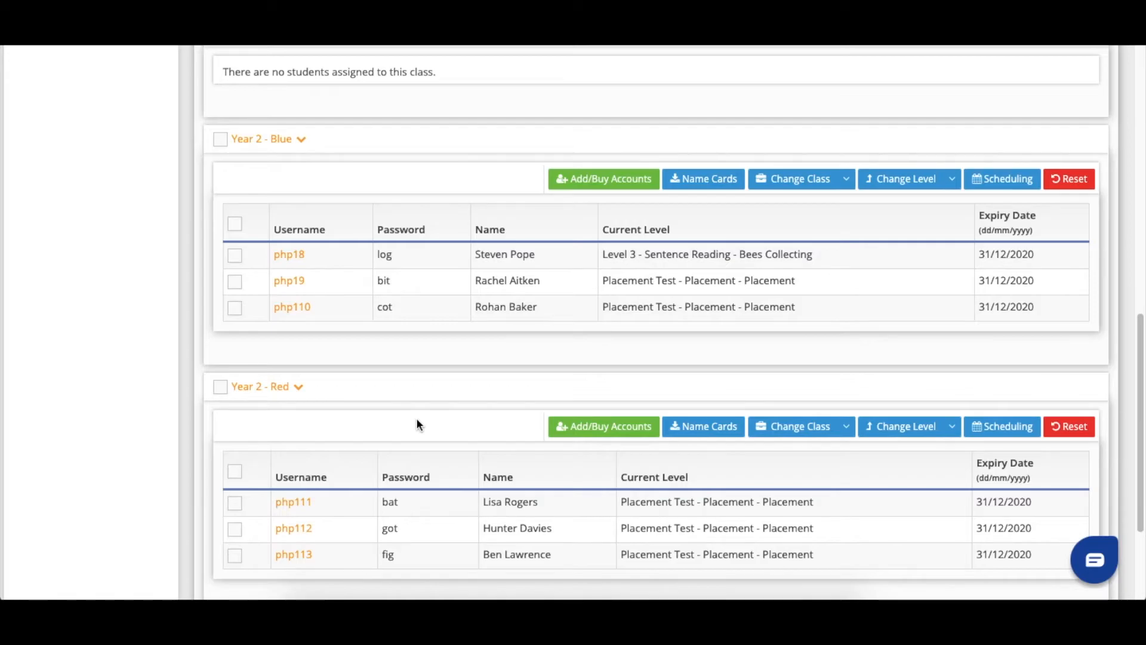
{"action": "scroll", "coordinate": [418, 423], "scroll_direction": "up", "scroll_amount": 5}
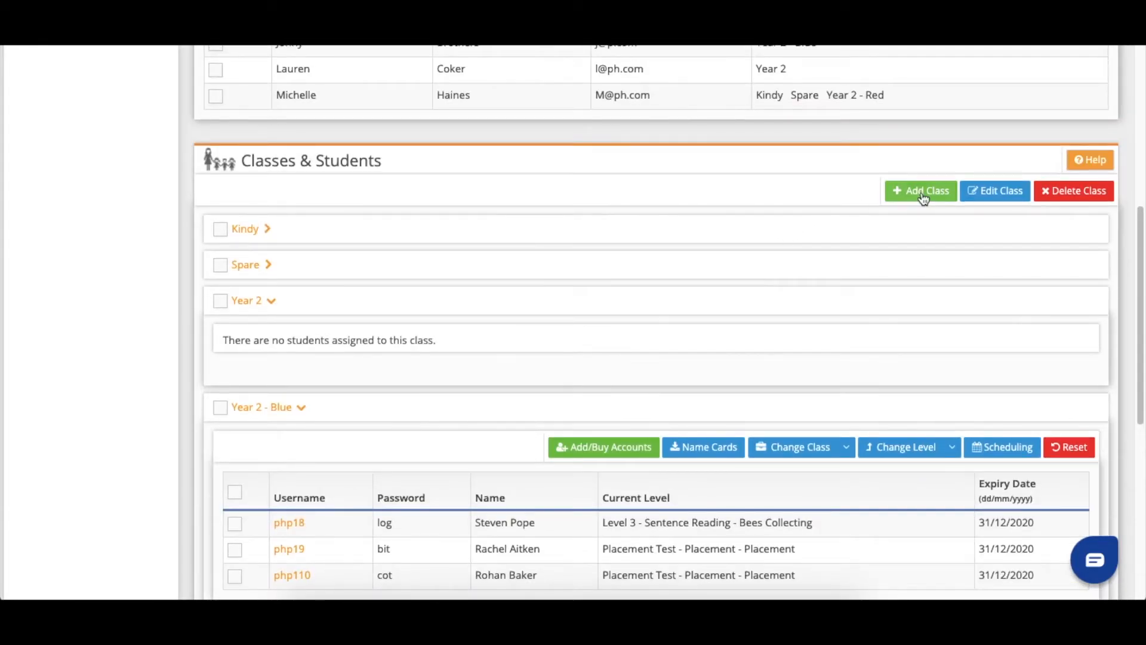
- Create the Year 1 - Blue class with a teacher assigned
{"action": "left_click", "coordinate": [910, 192]}
{"action": "left_click", "coordinate": [581, 125]}
{"action": "type", "text": "Year 1 - Blue"}
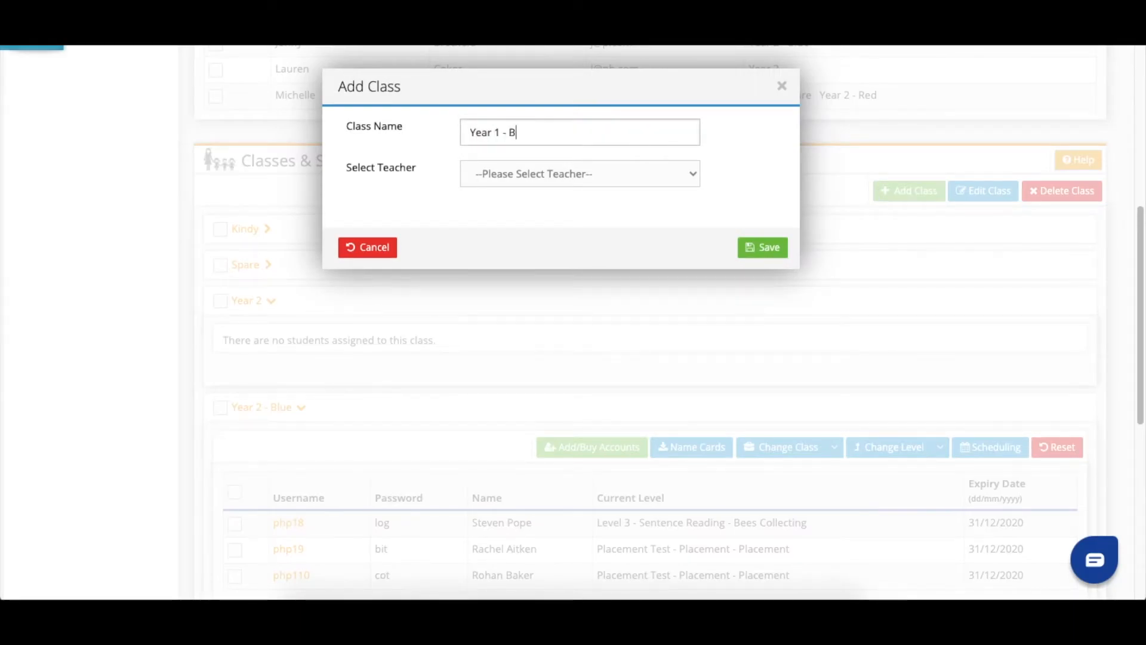
{"action": "left_click", "coordinate": [575, 179]}
{"action": "left_click", "coordinate": [570, 215]}
{"action": "left_click", "coordinate": [771, 247]}
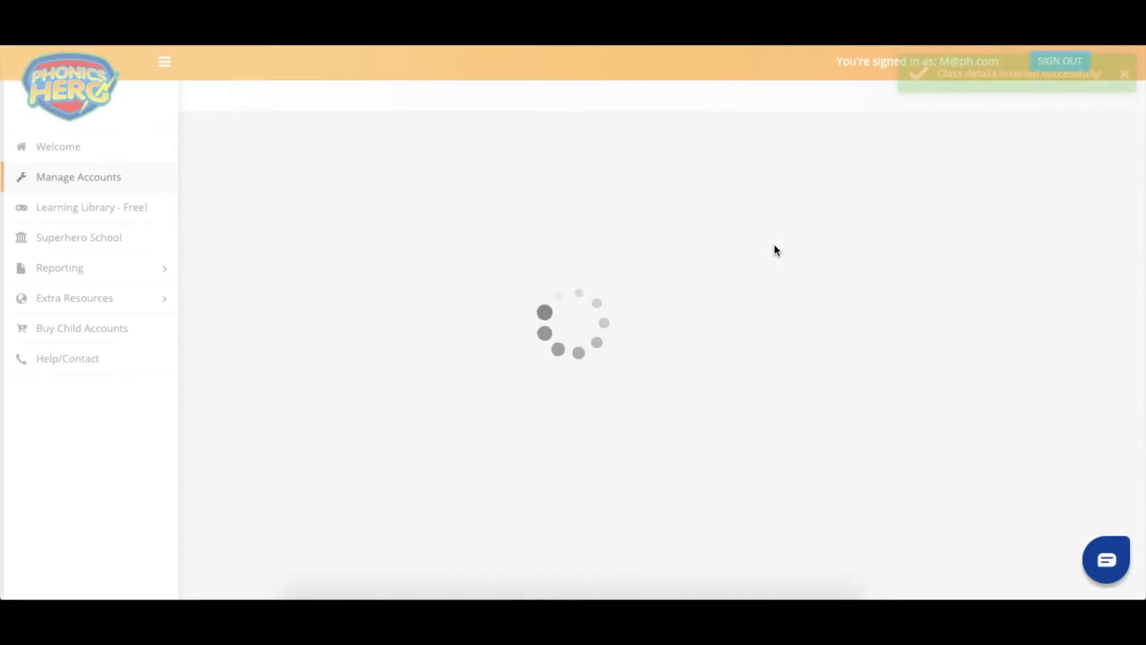
{"action": "scroll", "coordinate": [774, 248], "scroll_direction": "down", "scroll_amount": 3}
{"action": "scroll", "coordinate": [774, 249], "scroll_direction": "down", "scroll_amount": 2}
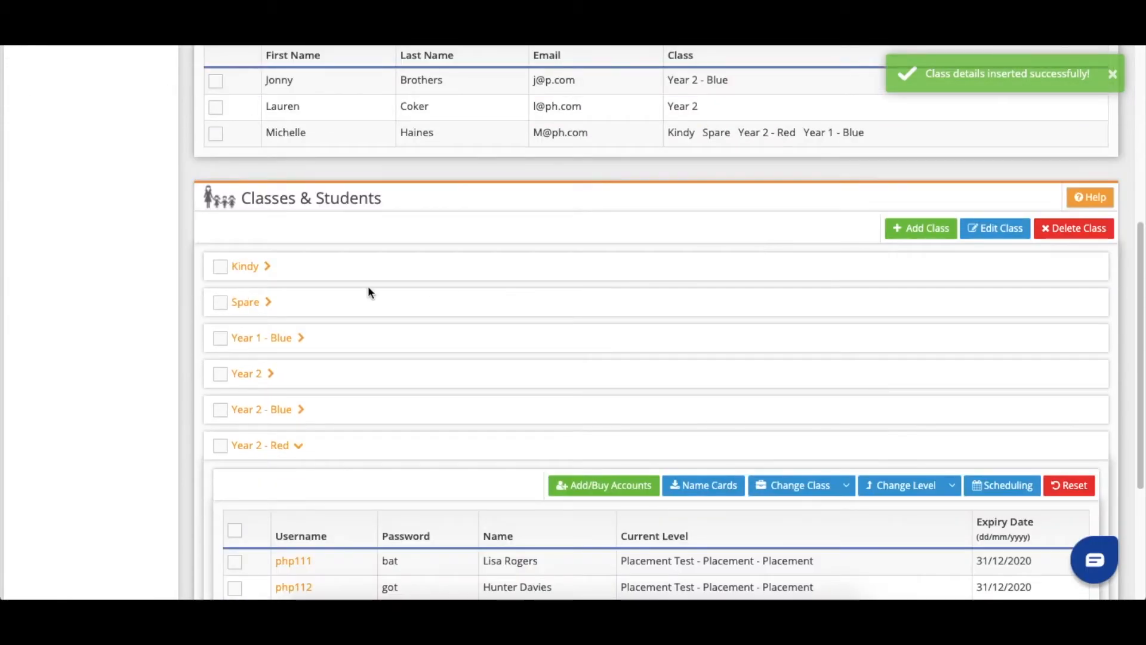
- Move Kindy students php115, php116 and php117 into Year 1 - Blue
{"action": "left_click", "coordinate": [245, 266]}
{"action": "scroll", "coordinate": [268, 299], "scroll_direction": "down", "scroll_amount": 1}
{"action": "left_click", "coordinate": [235, 325]}
{"action": "left_click", "coordinate": [234, 352]}
{"action": "left_click", "coordinate": [235, 378]}
{"action": "left_click", "coordinate": [846, 249]}
{"action": "left_click", "coordinate": [790, 316]}
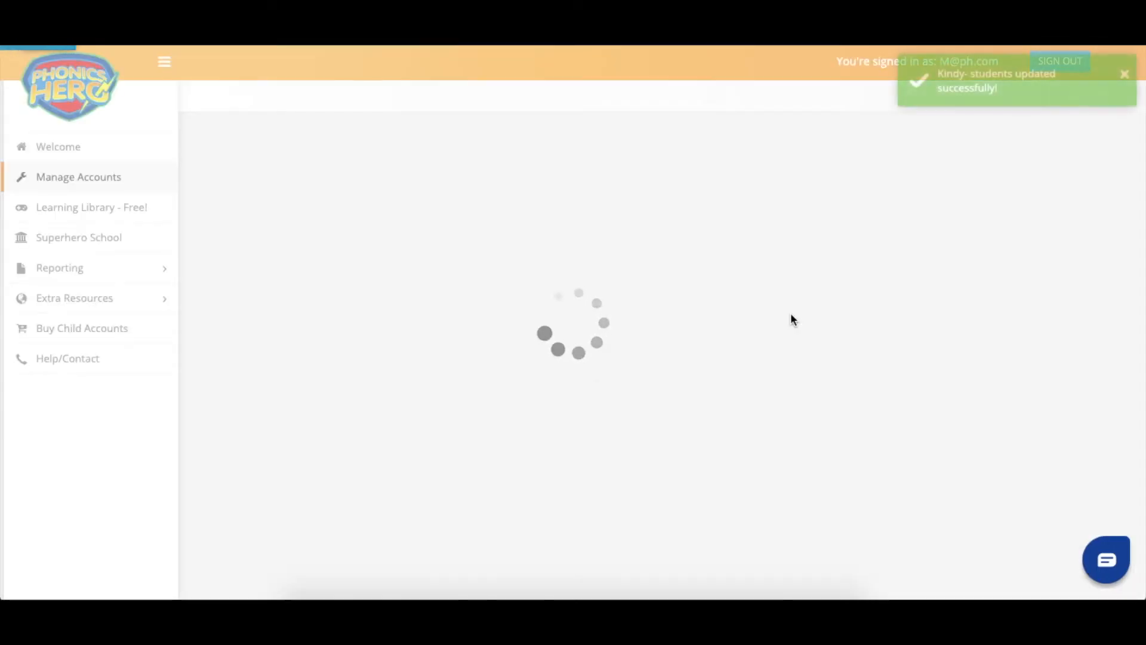
{"action": "scroll", "coordinate": [790, 313], "scroll_direction": "down", "scroll_amount": 6}
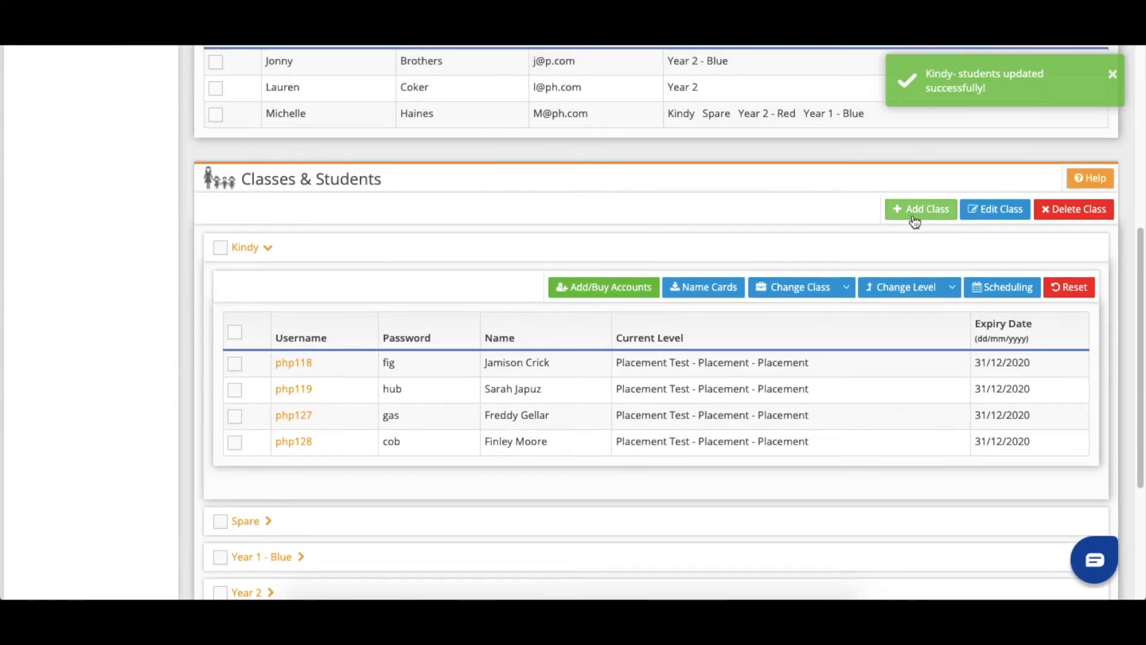
- Create the Year 1 - Red class with a teacher assigned
{"action": "left_click", "coordinate": [917, 216]}
{"action": "left_click", "coordinate": [537, 136]}
{"action": "type", "text": "Year 1 - Red"}
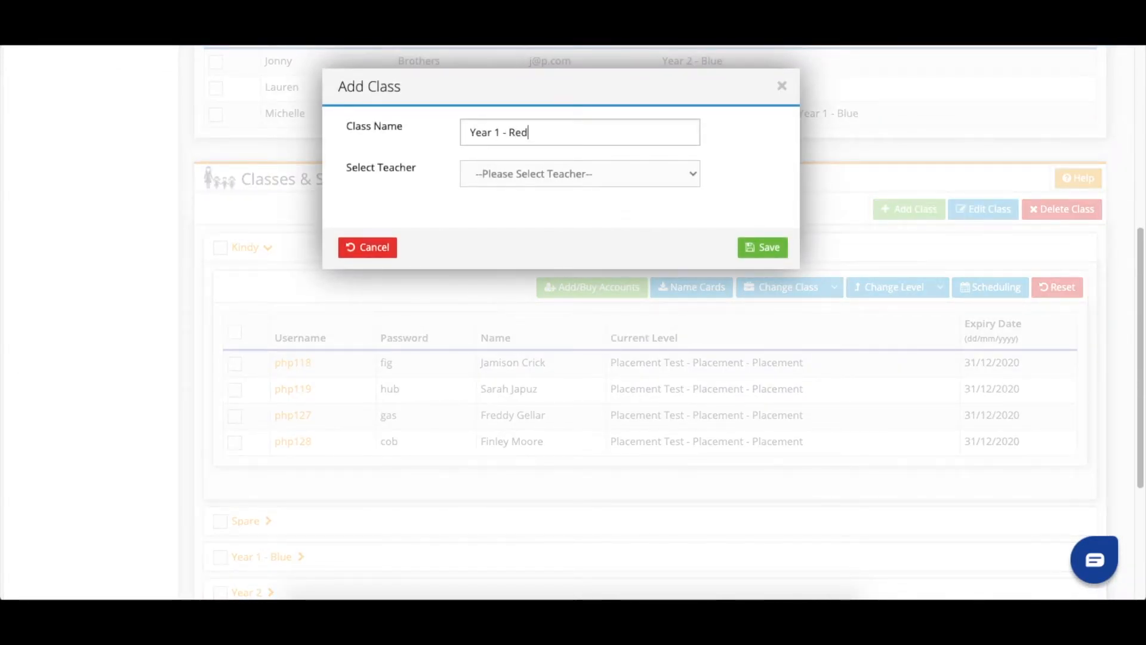
{"action": "left_click", "coordinate": [546, 173]}
{"action": "left_click", "coordinate": [542, 199]}
{"action": "left_click", "coordinate": [777, 248]}
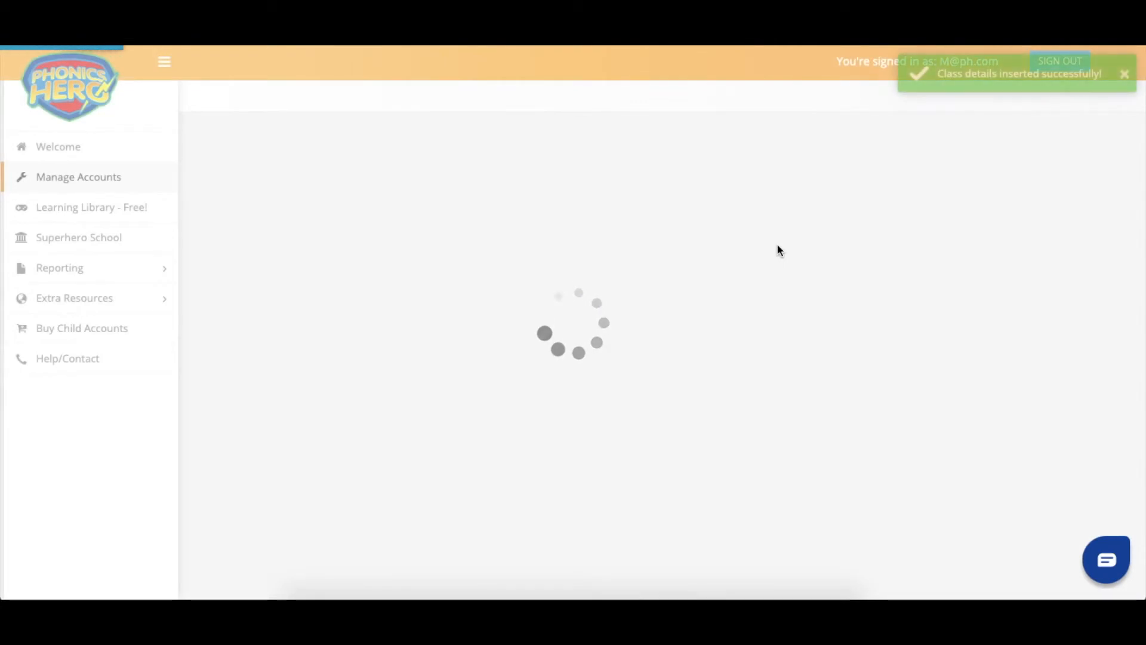
{"action": "scroll", "coordinate": [776, 242], "scroll_direction": "down", "scroll_amount": 7}
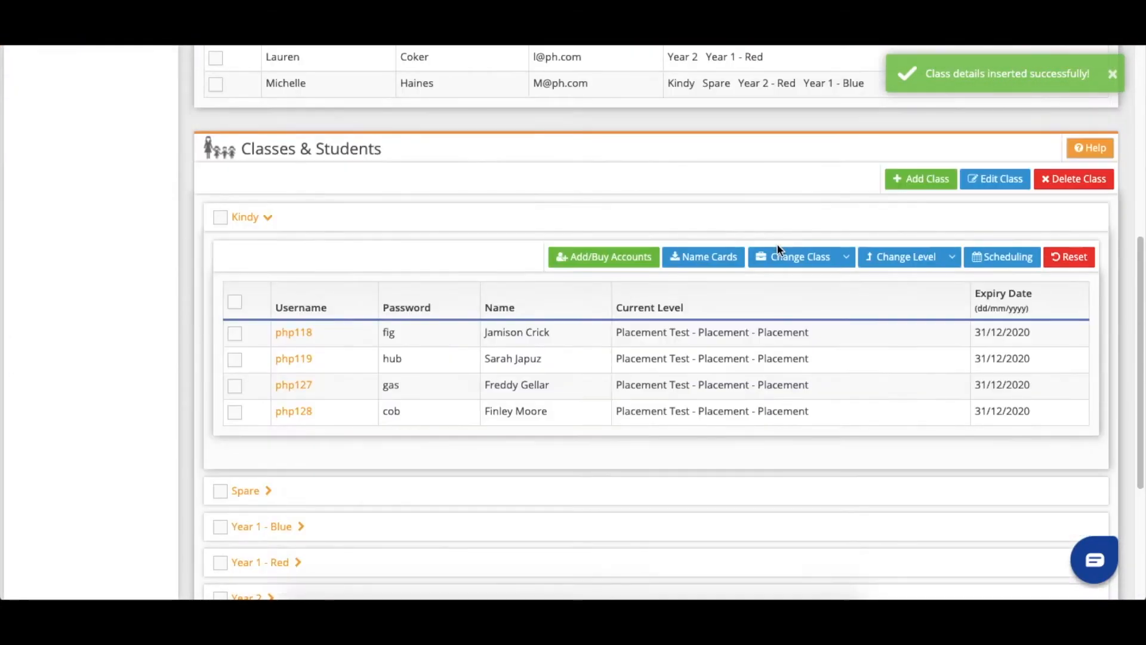
- Move Kindy students php118, php119, php127 and php128 into Year 1 - Red
{"action": "left_click", "coordinate": [235, 332]}
{"action": "left_click", "coordinate": [234, 358]}
{"action": "left_click", "coordinate": [234, 385]}
{"action": "left_click", "coordinate": [234, 412]}
{"action": "left_click", "coordinate": [816, 253]}
{"action": "left_click", "coordinate": [780, 342]}
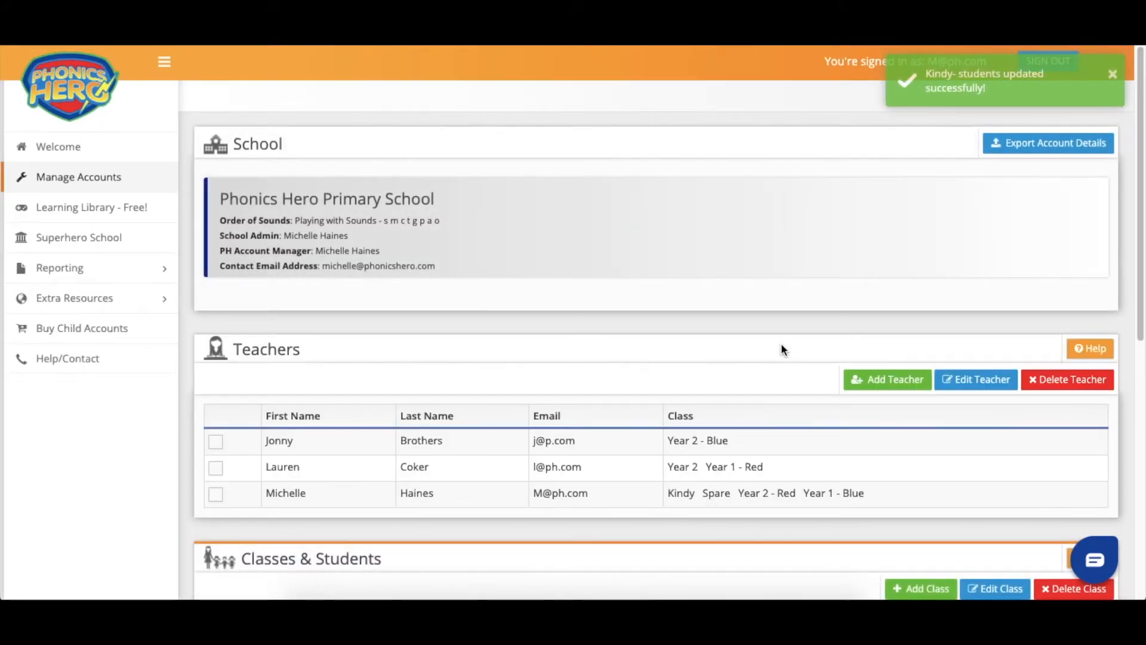
{"action": "scroll", "coordinate": [781, 349], "scroll_direction": "down", "scroll_amount": 6}
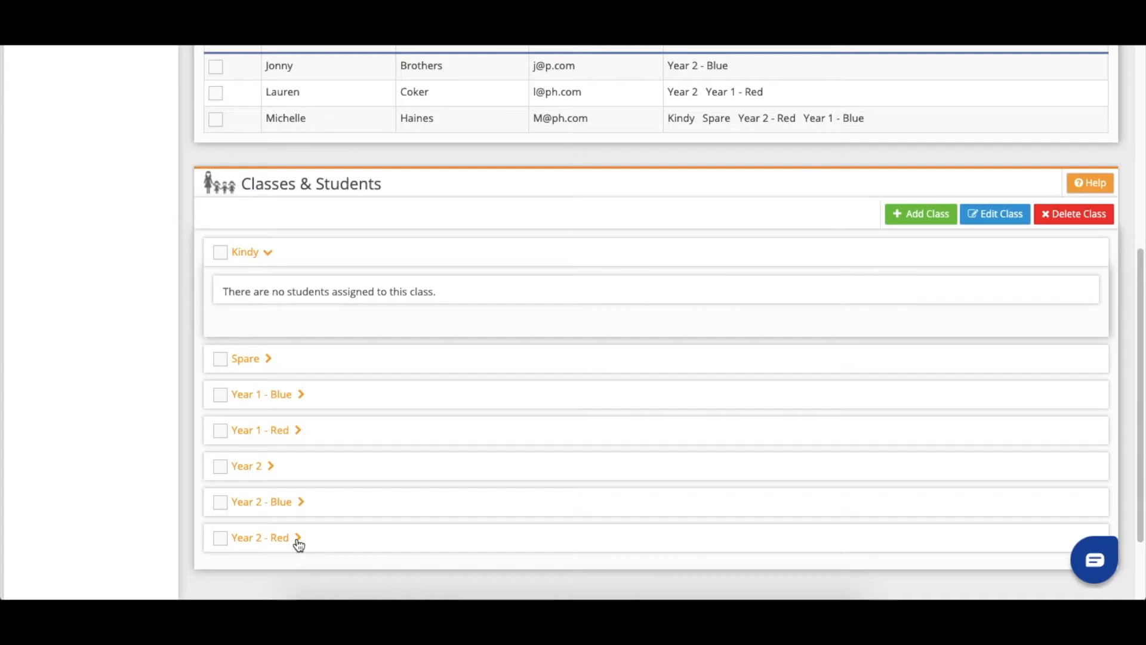
- Expand the Spare class to list its eight unnamed accounts, php11 to php114
{"action": "left_click", "coordinate": [257, 360]}
{"action": "scroll", "coordinate": [257, 364], "scroll_direction": "down", "scroll_amount": 3}
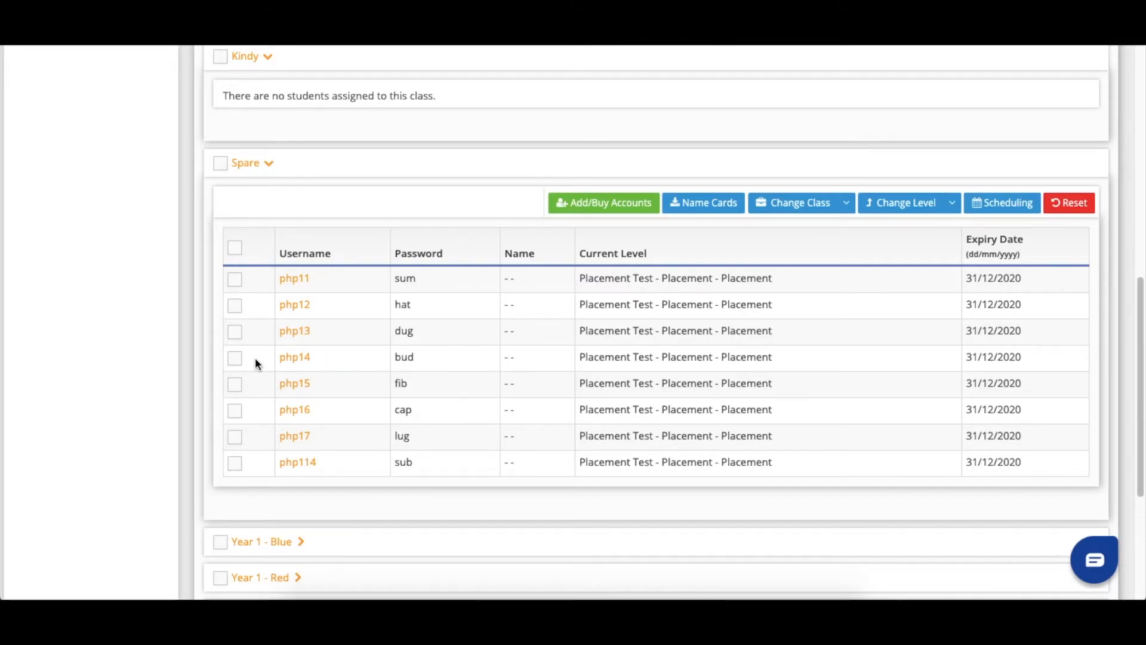
- Give php11 the student's full name, set its class to Kindy, and confirm it there
{"action": "left_click", "coordinate": [289, 280]}
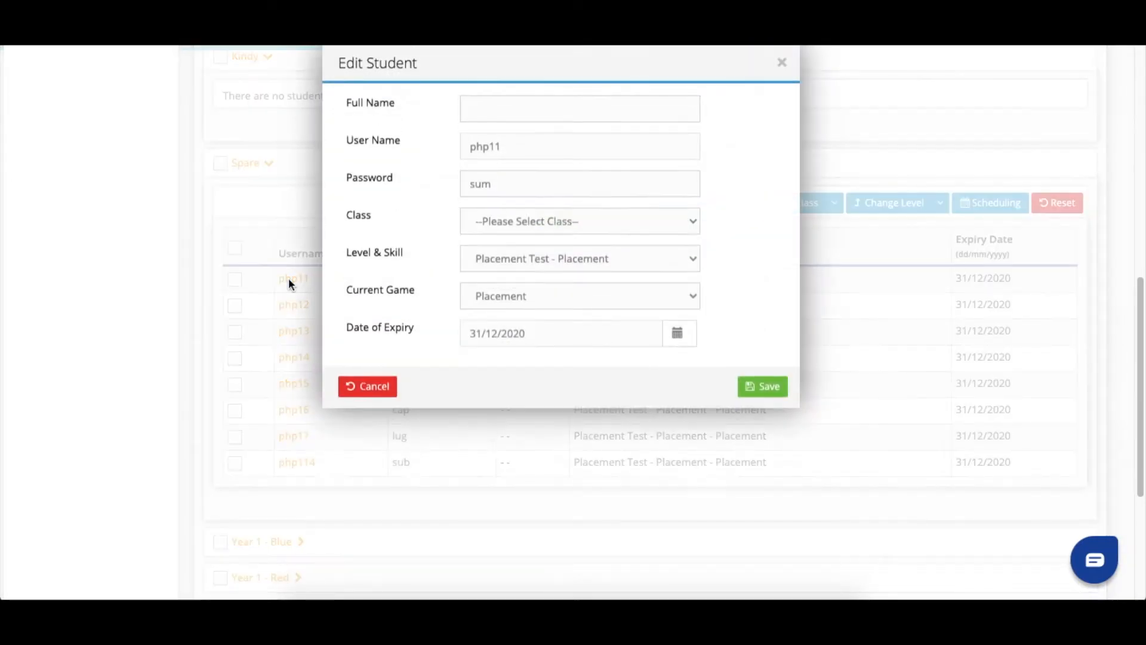
{"action": "left_click", "coordinate": [493, 130]}
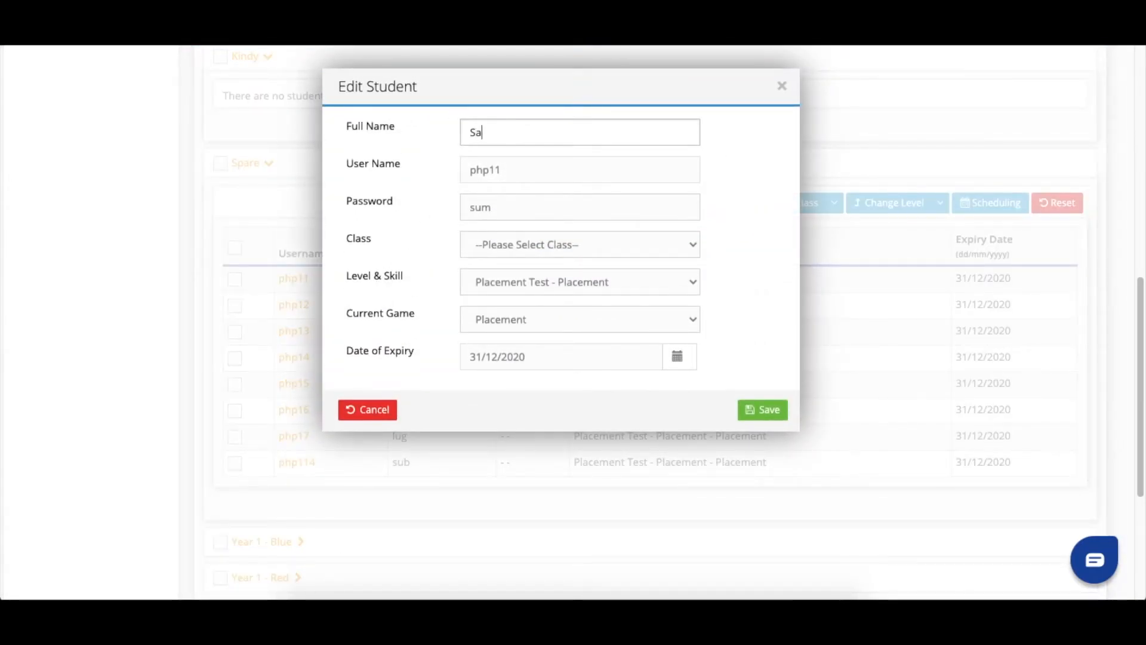
{"action": "left_click", "coordinate": [493, 244]}
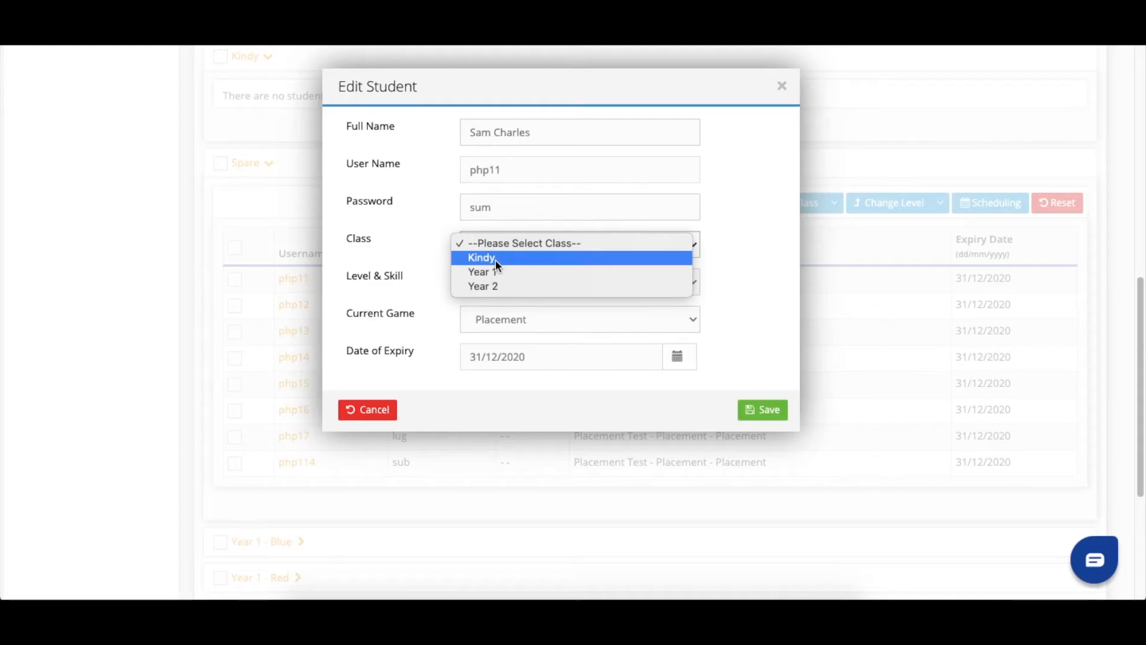
{"action": "left_click", "coordinate": [495, 258]}
{"action": "left_click", "coordinate": [776, 418]}
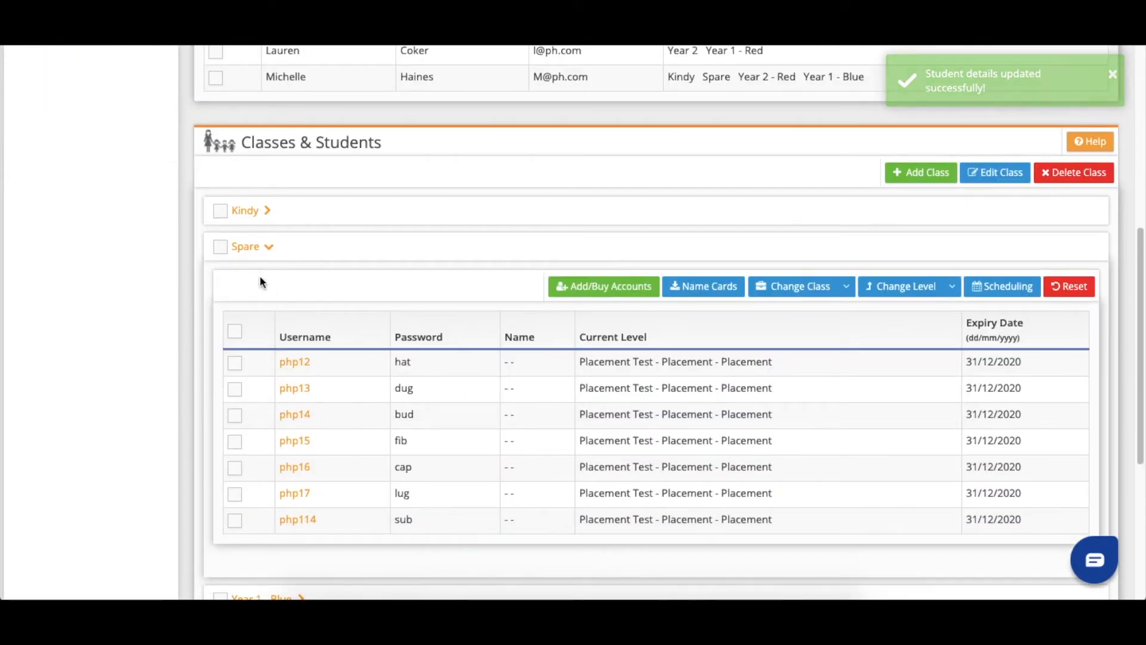
{"action": "left_click", "coordinate": [239, 211]}
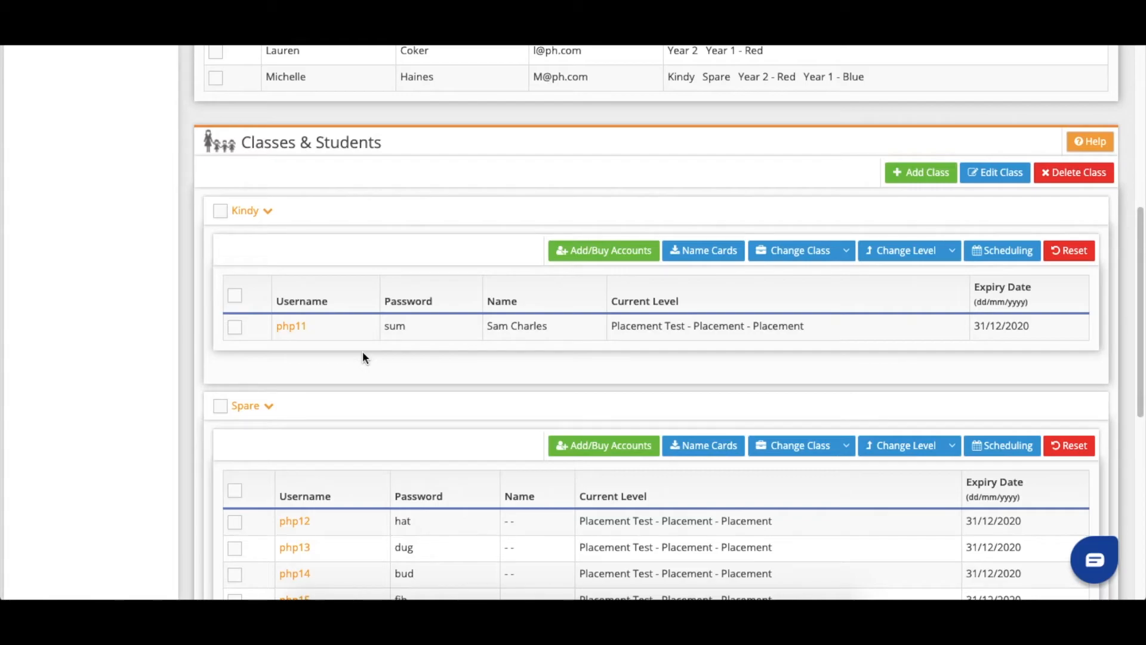
- Give php12 the student's full name and set its class to Kindy
{"action": "scroll", "coordinate": [363, 352], "scroll_direction": "down", "scroll_amount": 2}
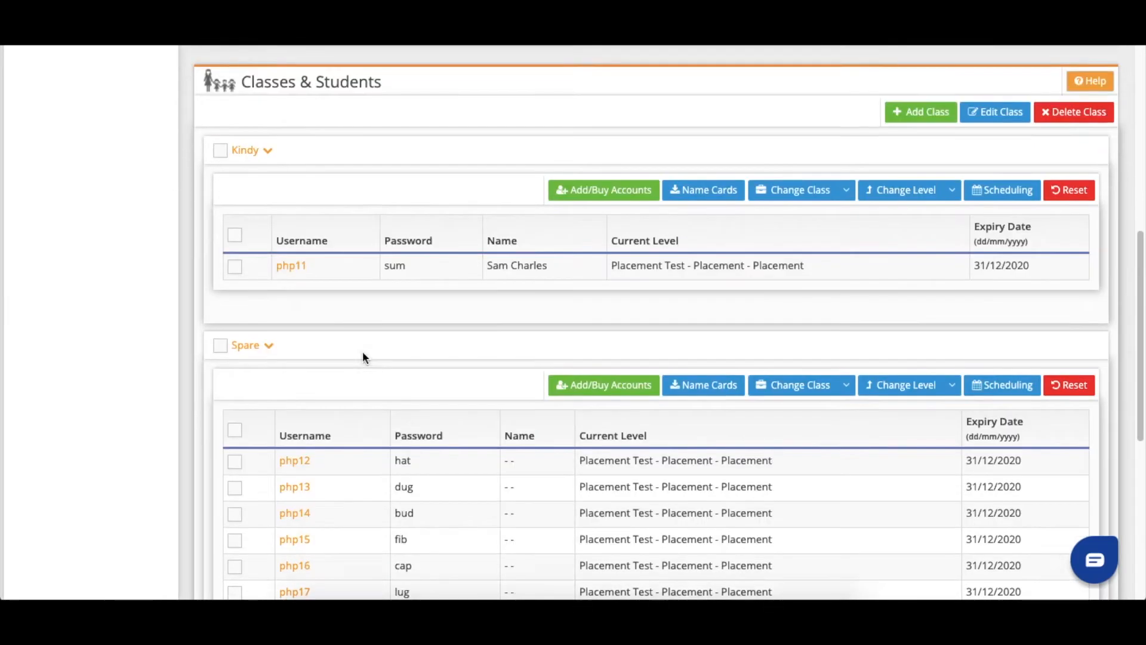
{"action": "left_click", "coordinate": [290, 400]}
{"action": "left_click", "coordinate": [512, 129]}
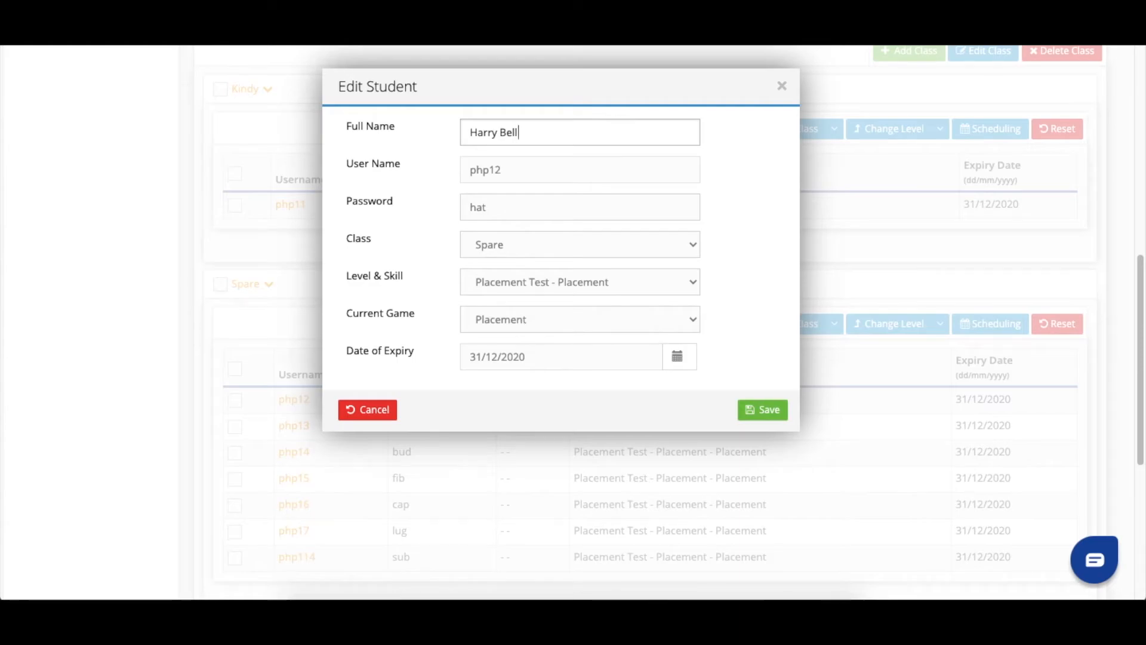
{"action": "left_click", "coordinate": [497, 247]}
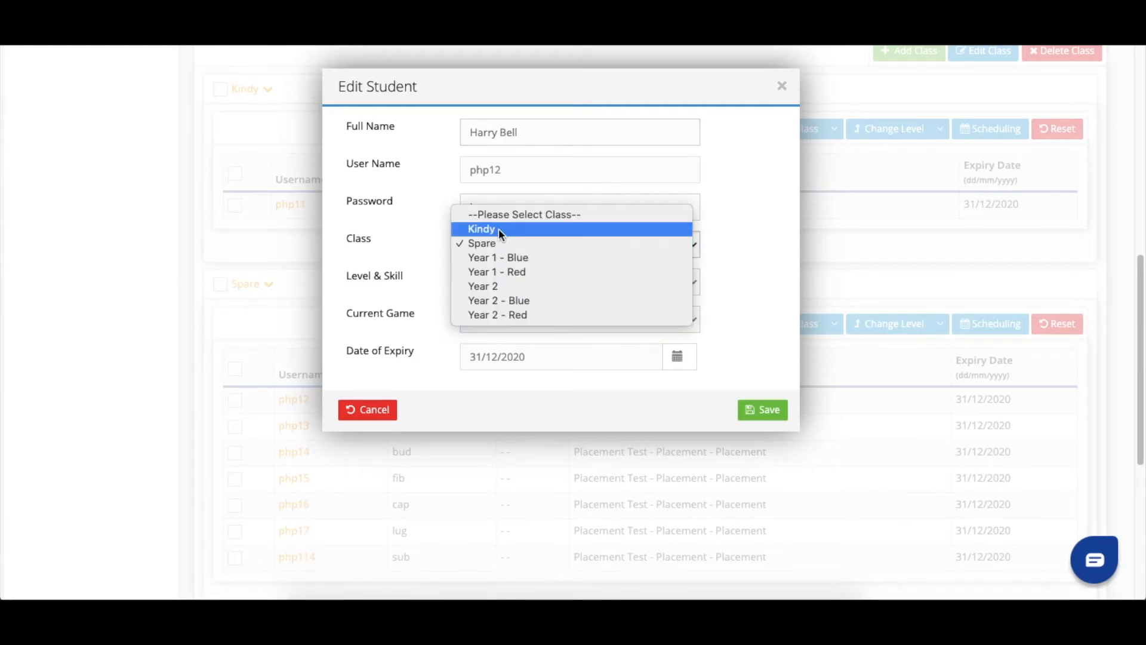
{"action": "left_click", "coordinate": [499, 228]}
{"action": "left_click", "coordinate": [767, 409]}
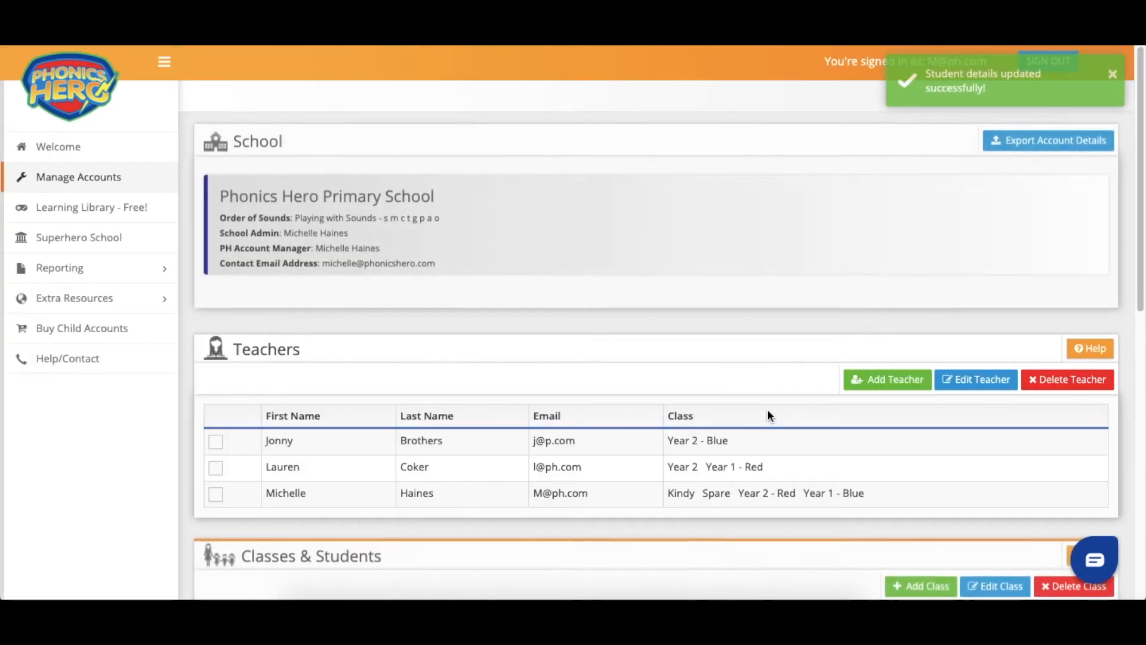
- Expand Spare to review the six remaining unnamed accounts
{"action": "scroll", "coordinate": [769, 416], "scroll_direction": "down", "scroll_amount": 5}
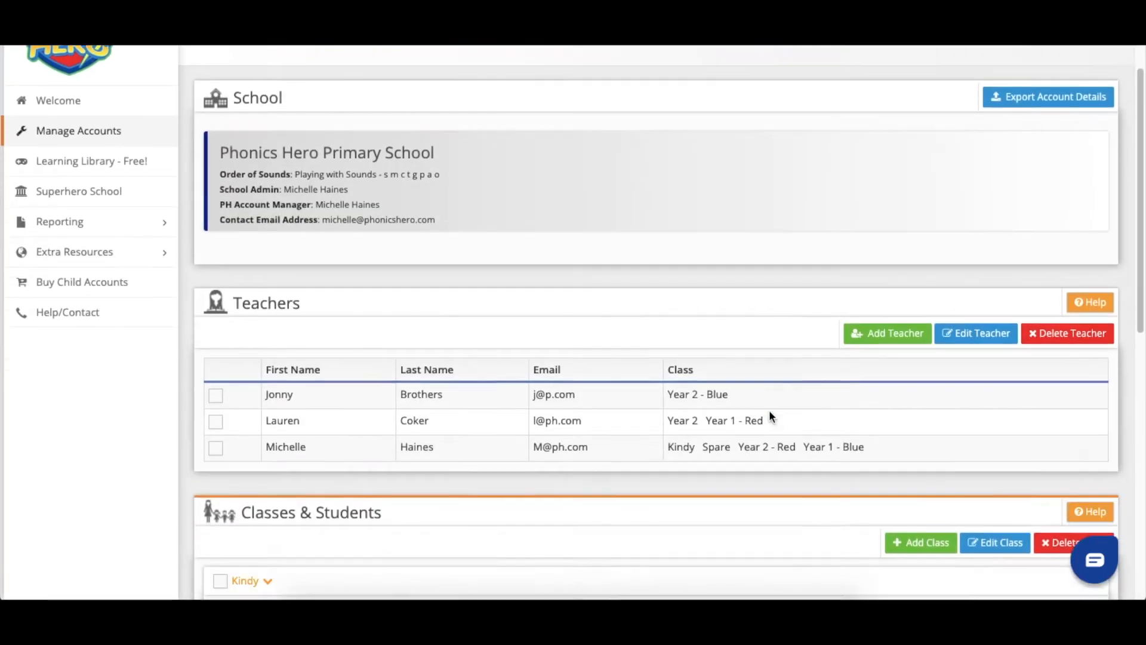
{"action": "scroll", "coordinate": [769, 414], "scroll_direction": "down", "scroll_amount": 3}
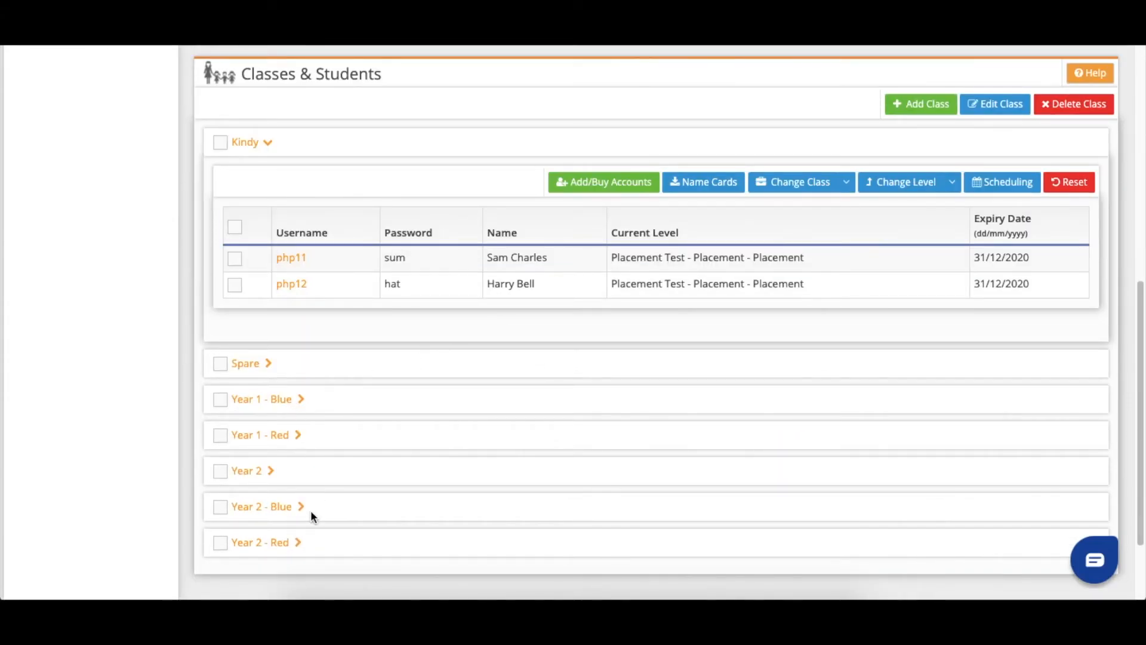
{"action": "left_click", "coordinate": [264, 365]}
{"action": "scroll", "coordinate": [361, 387], "scroll_direction": "down", "scroll_amount": 1}
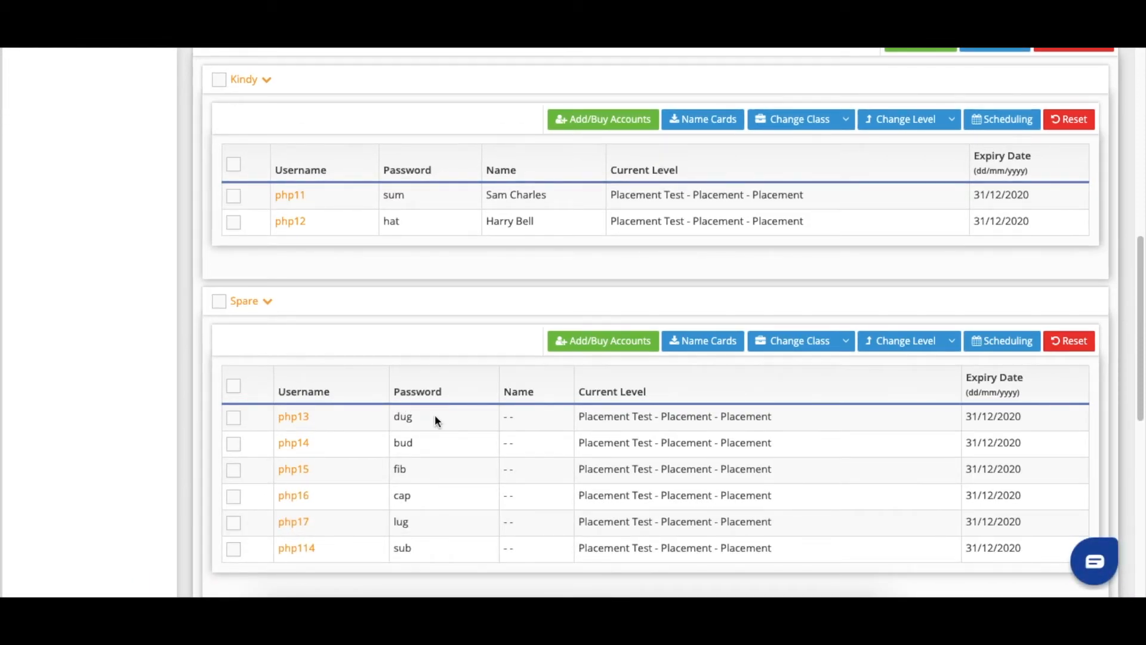
- Request 2 brand-new child accounts and enter a child's name for each
{"action": "left_click", "coordinate": [594, 344]}
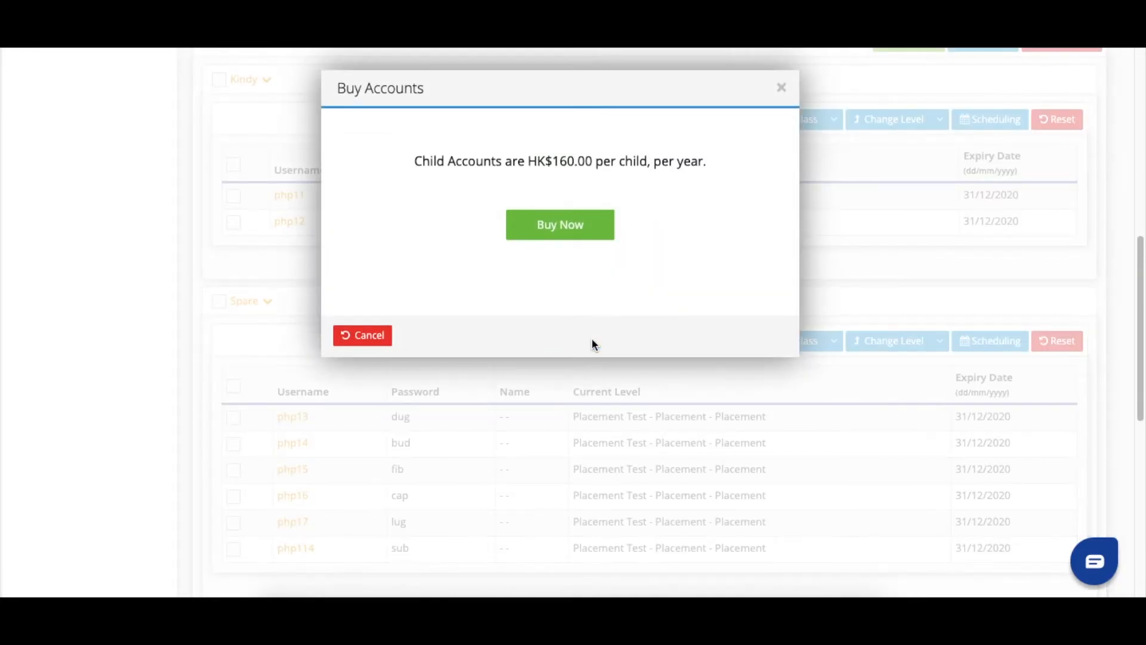
{"action": "left_click", "coordinate": [542, 225]}
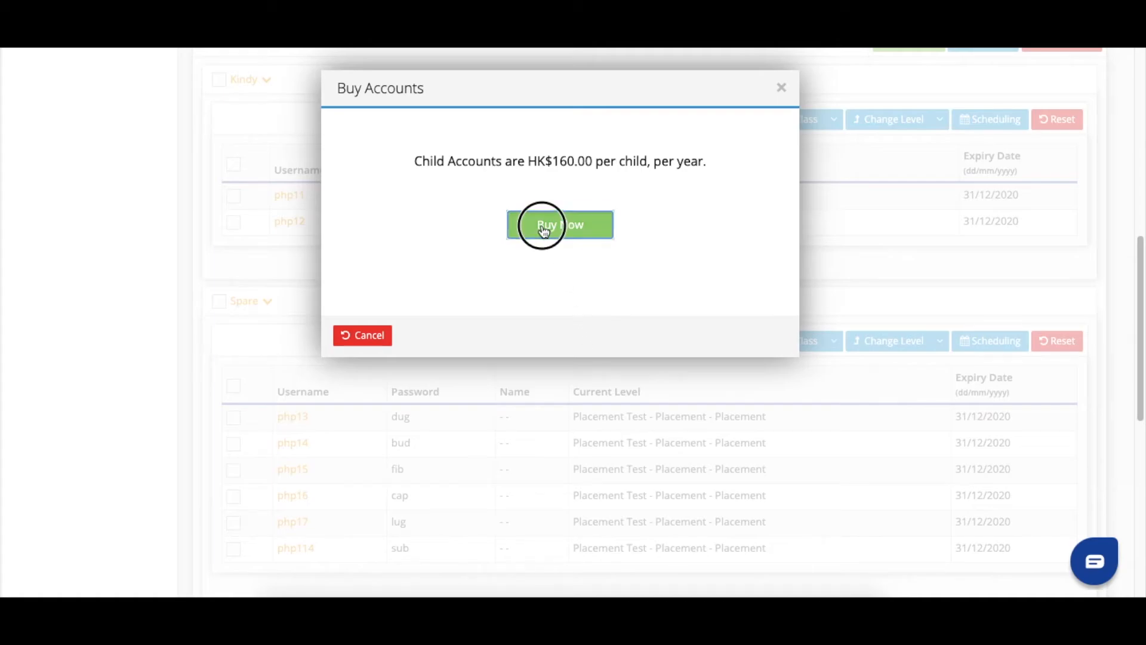
{"action": "left_click", "coordinate": [395, 232]}
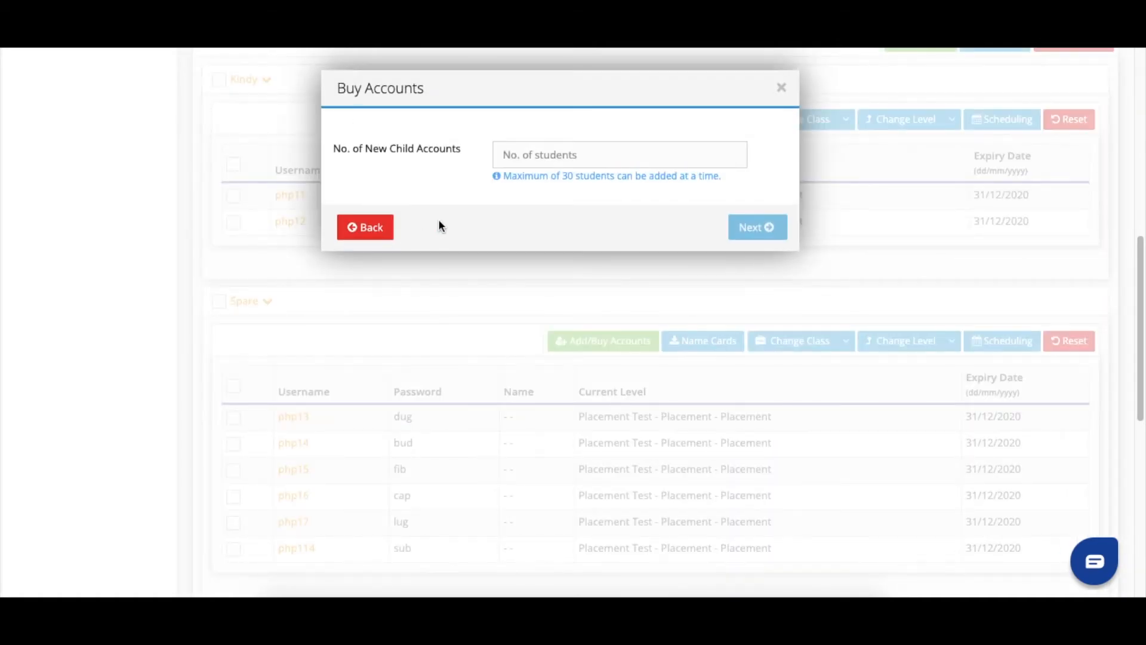
{"action": "left_click", "coordinate": [508, 161]}
{"action": "type", "text": "2"}
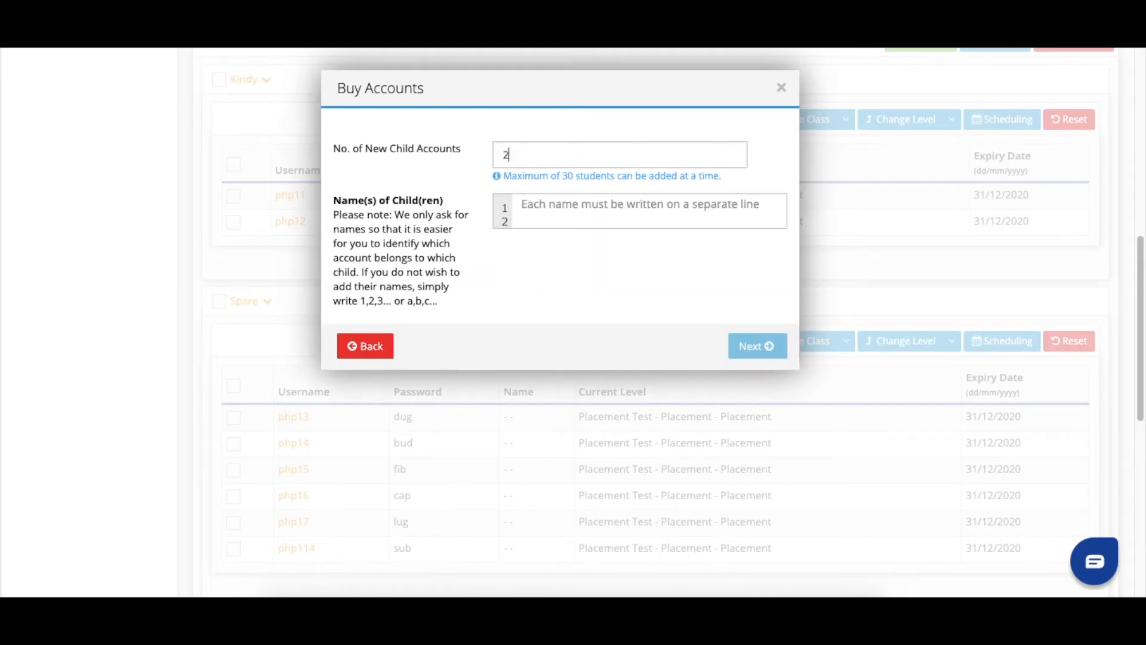
{"action": "left_click", "coordinate": [521, 202]}
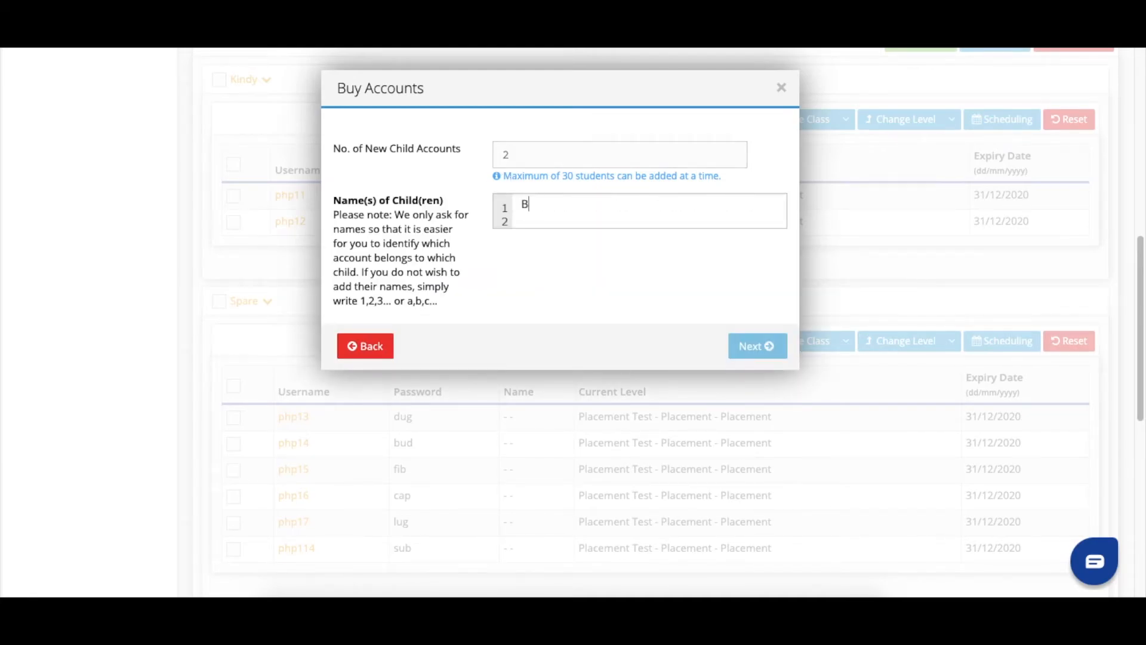
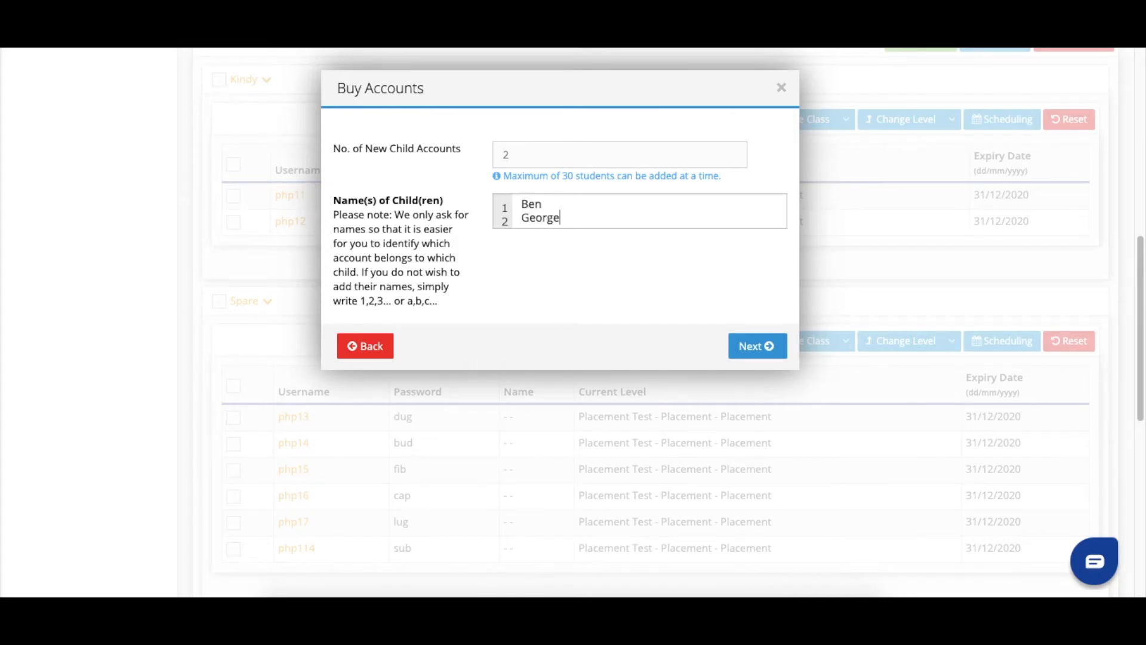
{"action": "left_click", "coordinate": [746, 345]}
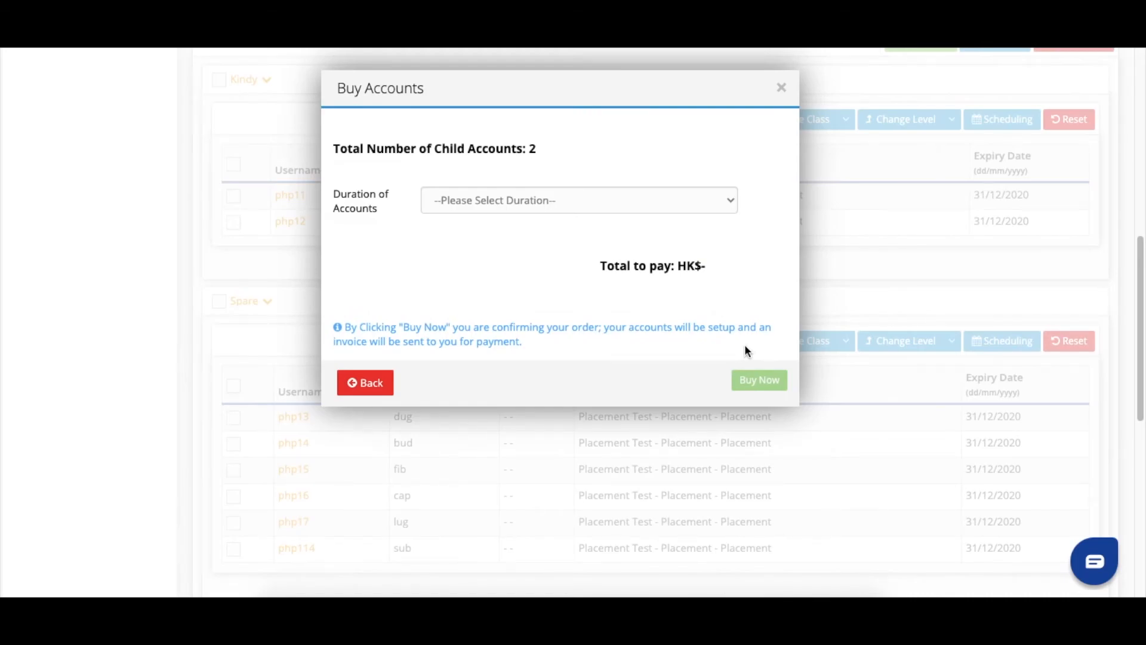
- Buy the accounts for 1 year at HK$320.00 and download the Spare.pdf name cards
{"action": "left_click", "coordinate": [629, 199]}
{"action": "left_click", "coordinate": [629, 213]}
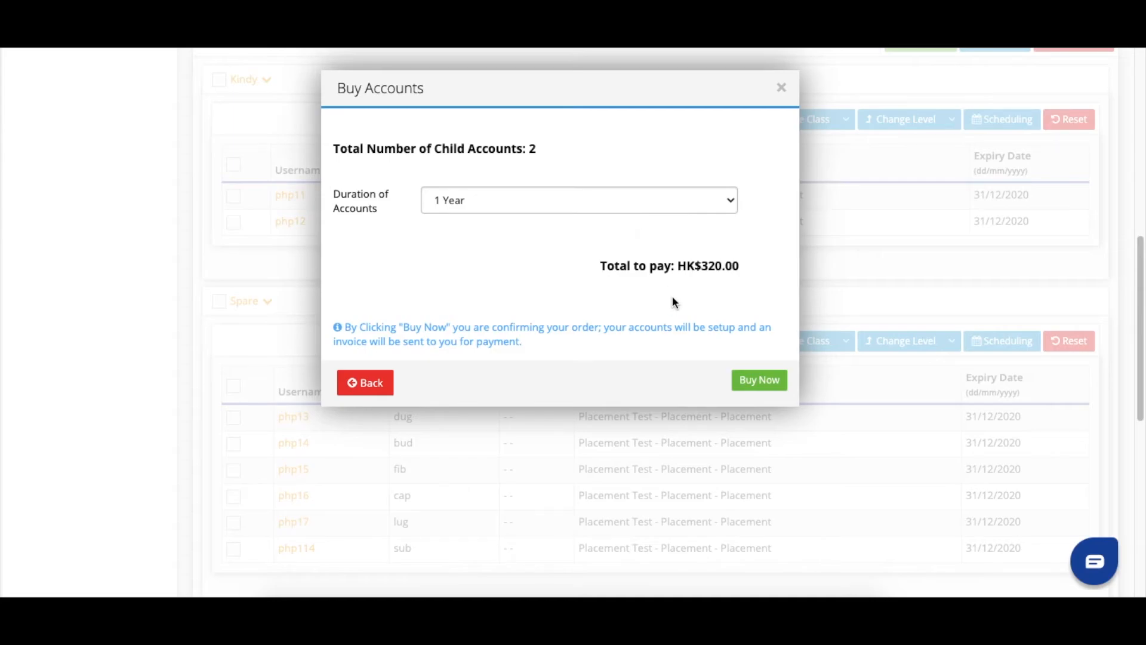
{"action": "left_click", "coordinate": [758, 380]}
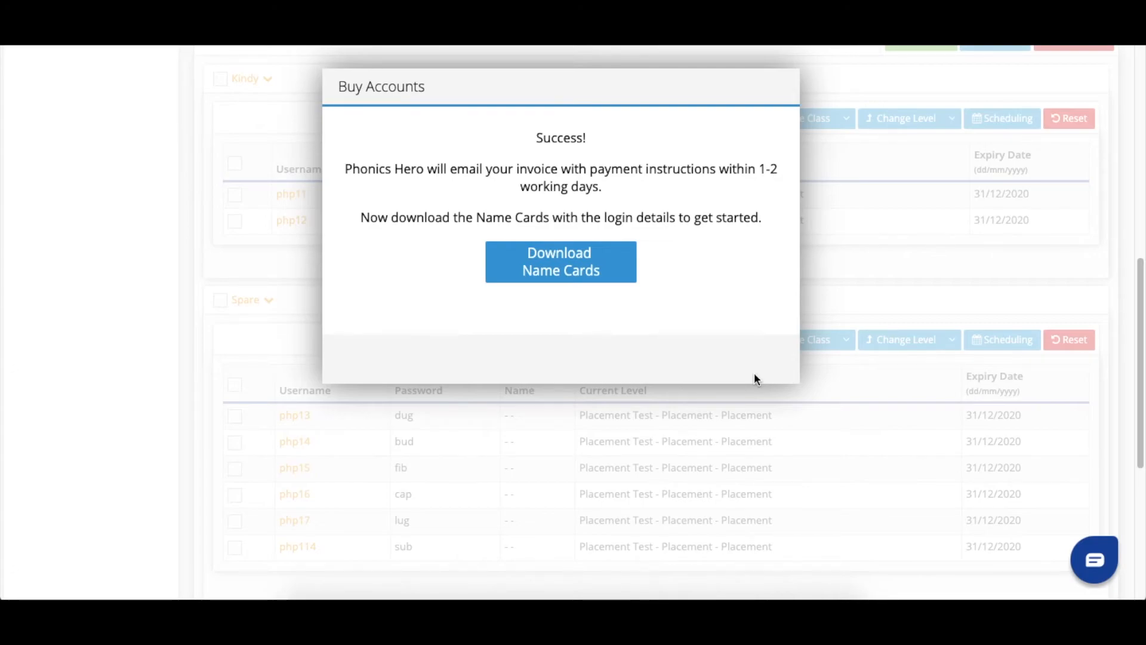
{"action": "left_click", "coordinate": [548, 266]}
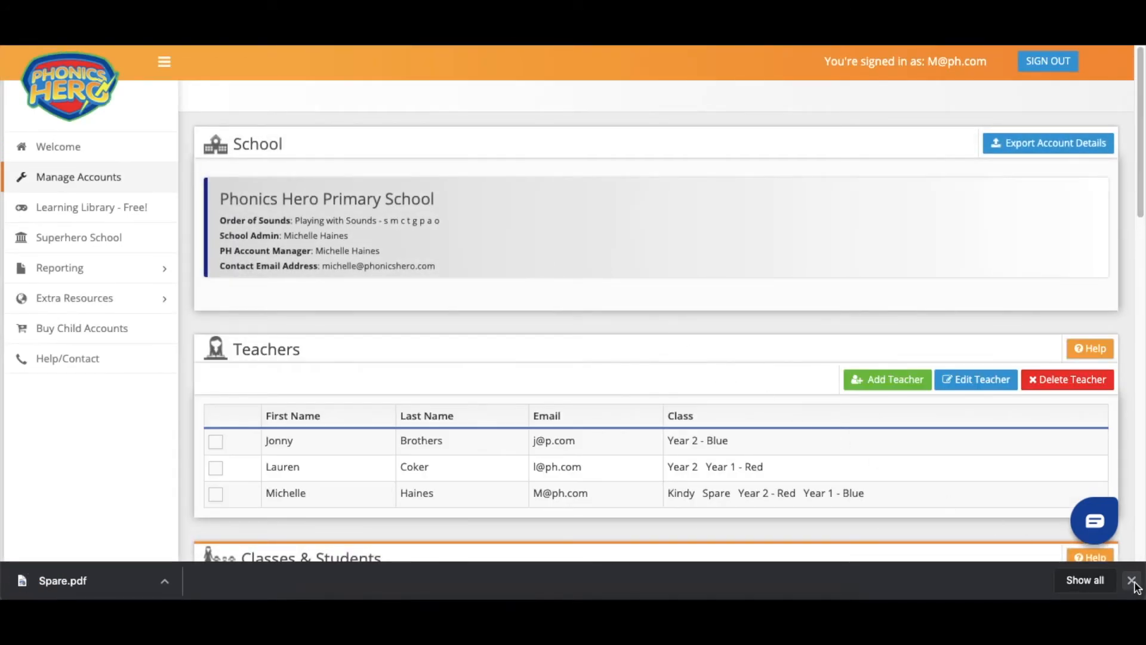
- Move accounts php129 and php130 from Spare into Kindy
{"action": "left_click", "coordinate": [1131, 581]}
{"action": "scroll", "coordinate": [587, 356], "scroll_direction": "down", "scroll_amount": 6}
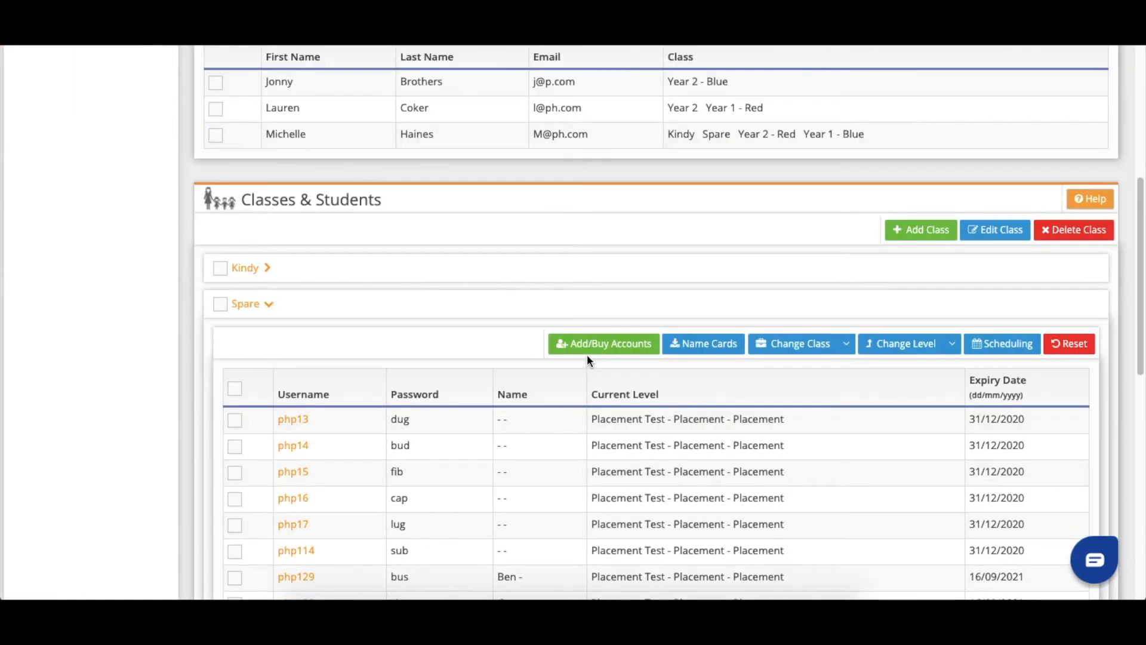
{"action": "scroll", "coordinate": [587, 360], "scroll_direction": "down", "scroll_amount": 1}
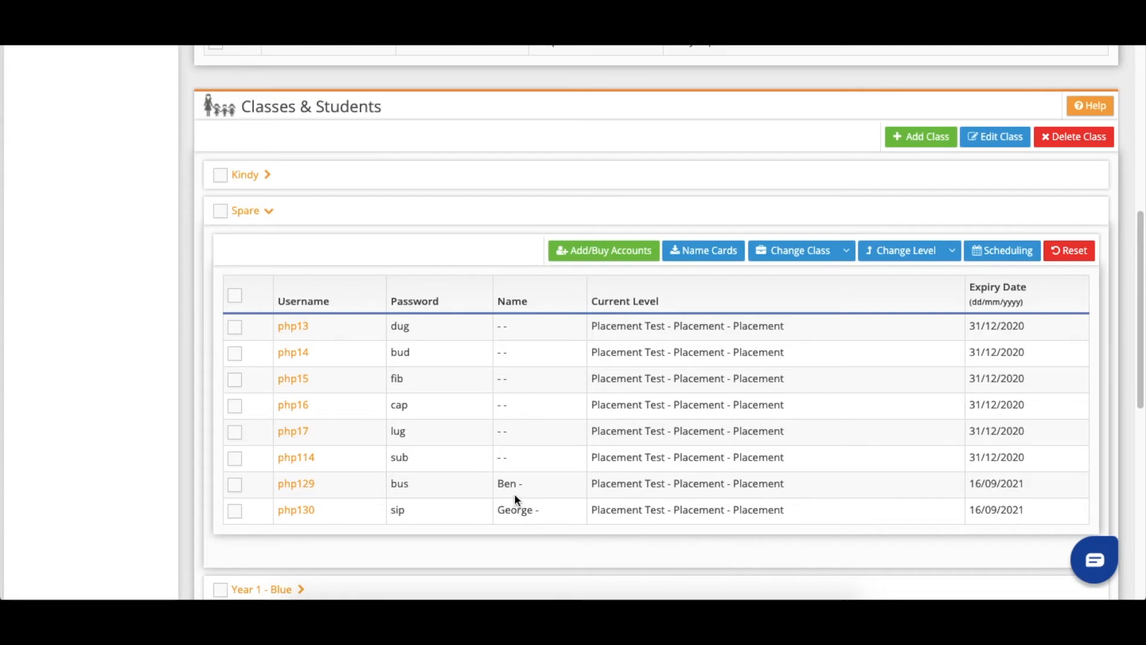
{"action": "left_click", "coordinate": [233, 513]}
{"action": "left_click", "coordinate": [235, 485]}
{"action": "left_click", "coordinate": [847, 250]}
{"action": "left_click", "coordinate": [786, 278]}
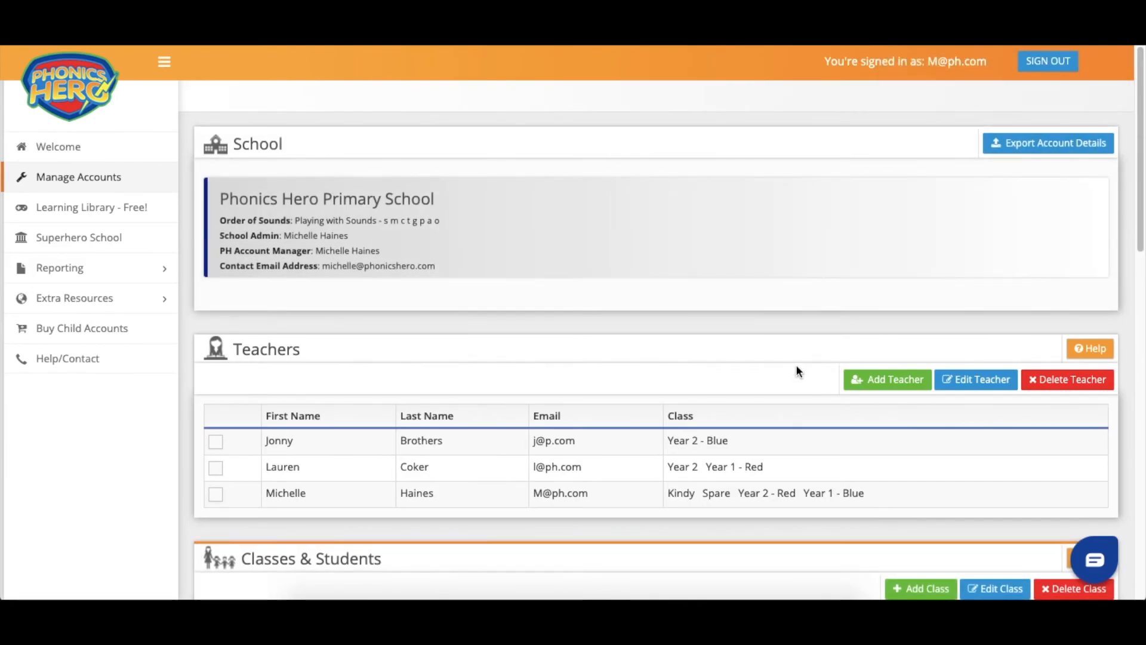
{"action": "scroll", "coordinate": [796, 370], "scroll_direction": "down", "scroll_amount": 7}
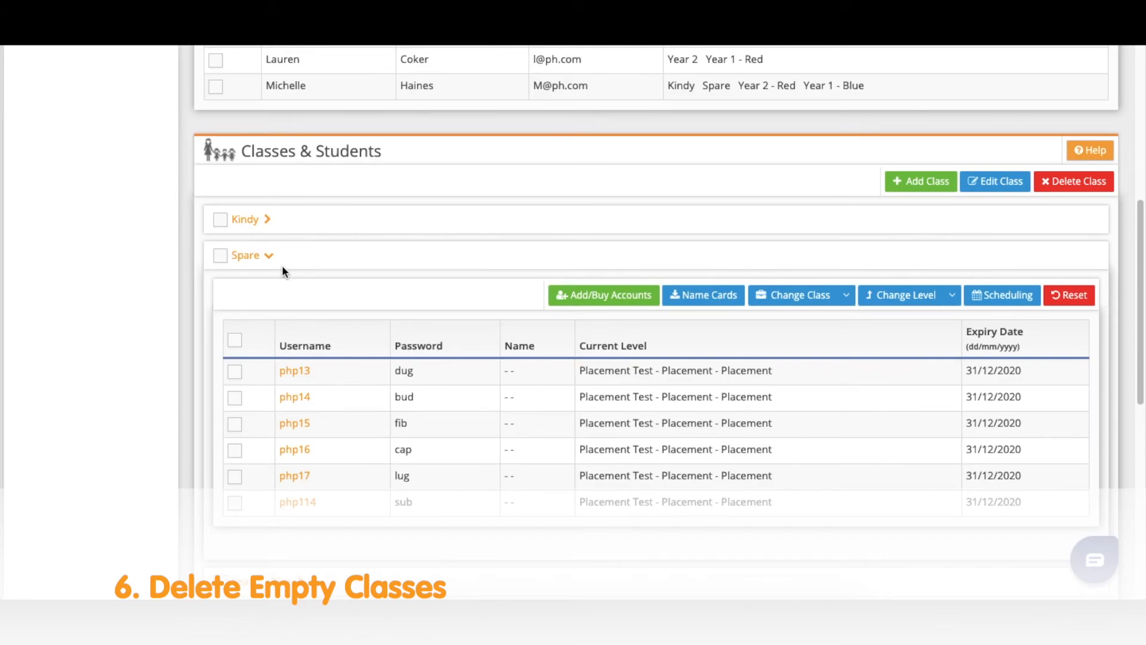
- Check the Year 2 class is empty and delete it
{"action": "left_click", "coordinate": [268, 256]}
{"action": "scroll", "coordinate": [301, 283], "scroll_direction": "down", "scroll_amount": 1}
{"action": "left_click", "coordinate": [266, 326]}
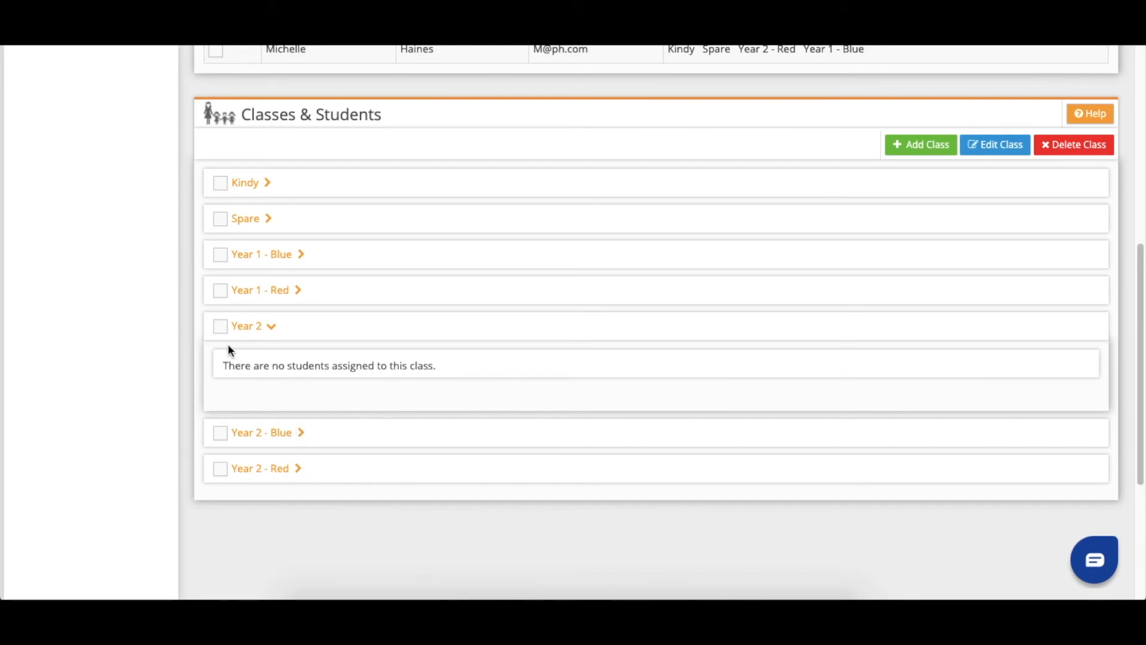
{"action": "left_click", "coordinate": [221, 325]}
{"action": "left_click", "coordinate": [1063, 146]}
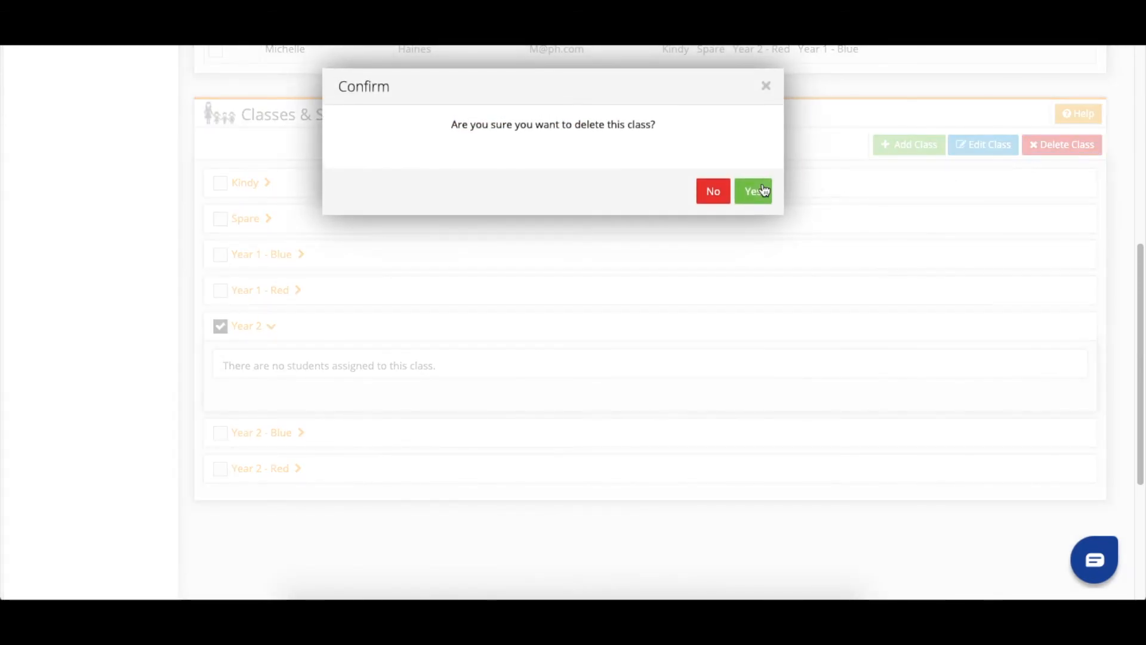
{"action": "left_click", "coordinate": [764, 190]}
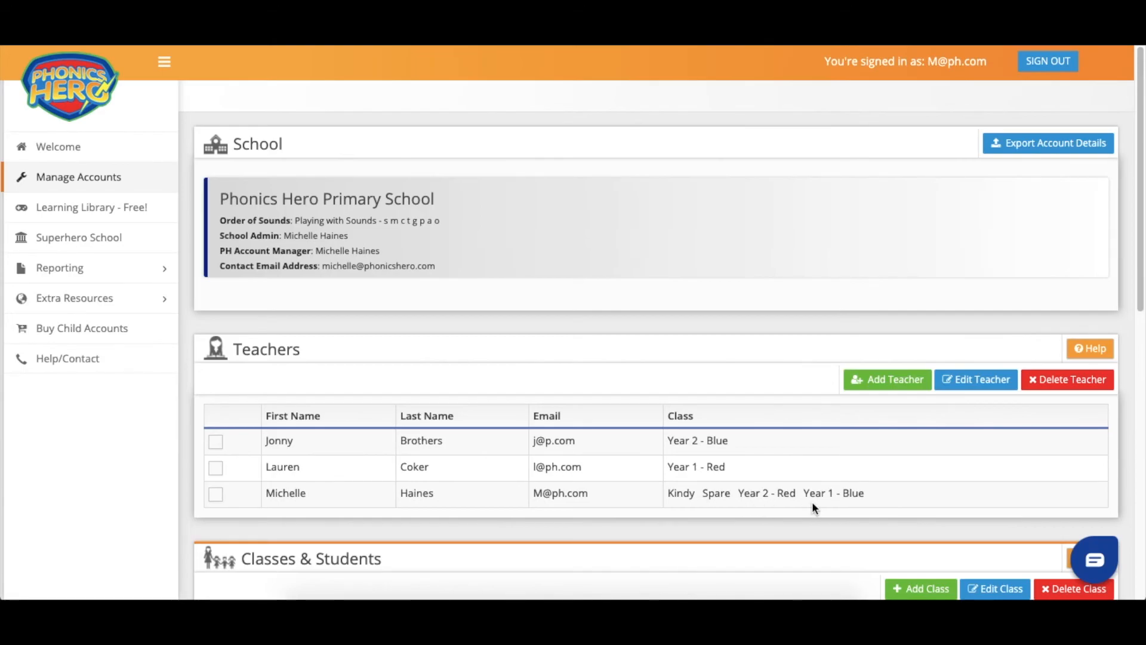
- Expand Kindy to confirm it holds four students, then collapse it
{"action": "scroll", "coordinate": [812, 502], "scroll_direction": "down", "scroll_amount": 5}
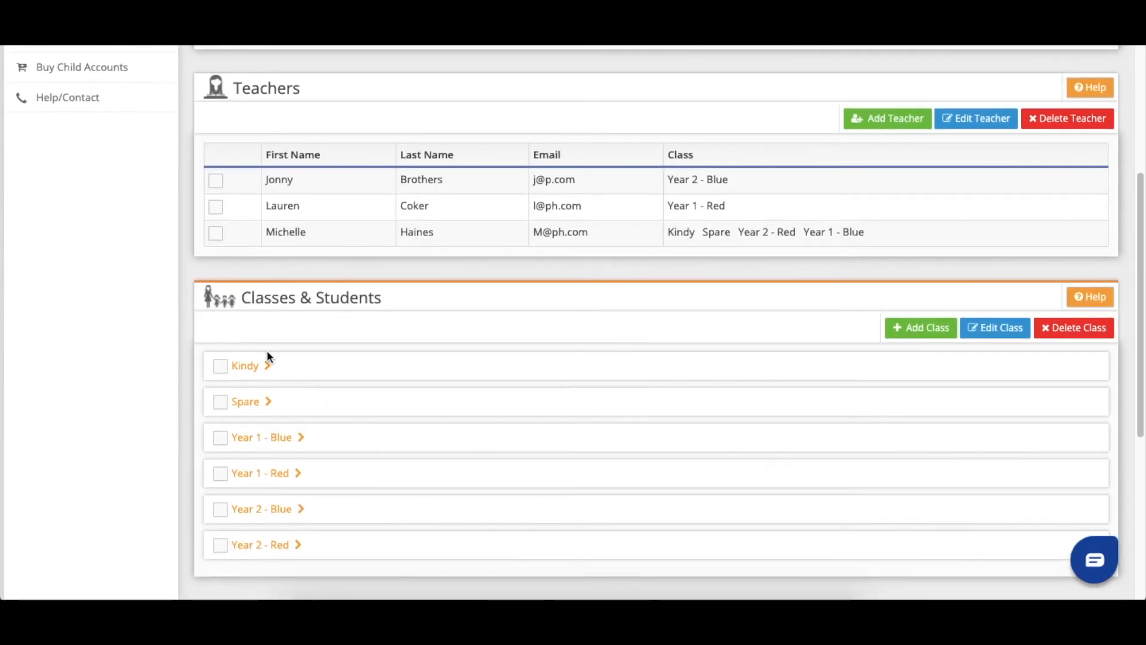
{"action": "left_click", "coordinate": [266, 365]}
{"action": "scroll", "coordinate": [358, 410], "scroll_direction": "down", "scroll_amount": 4}
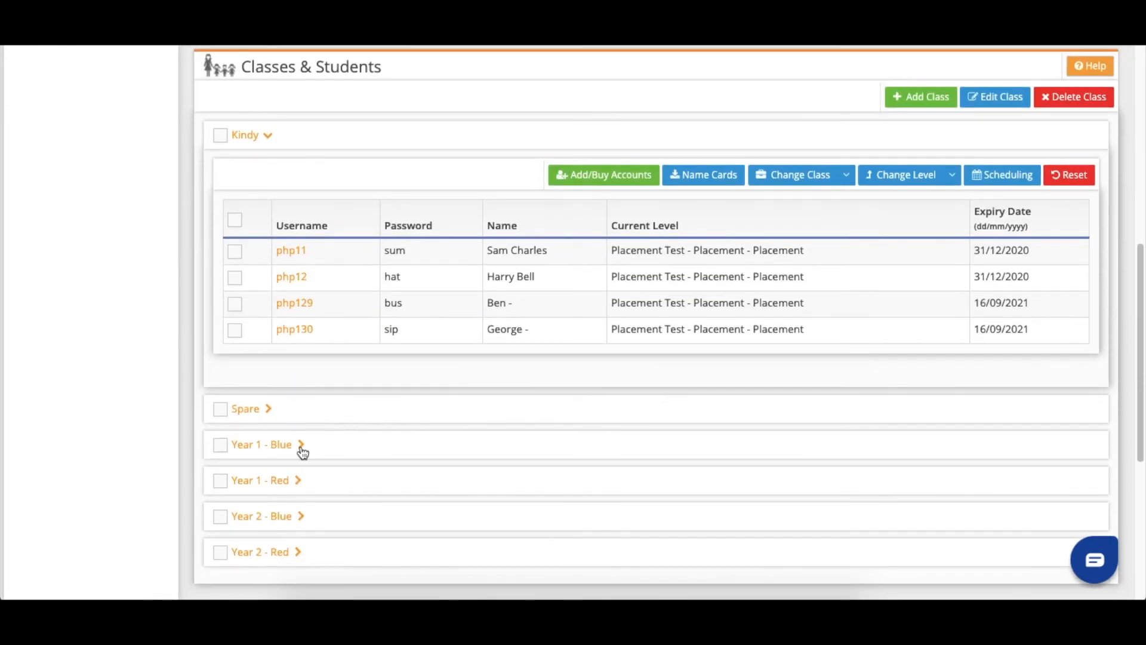
{"action": "left_click", "coordinate": [267, 143]}
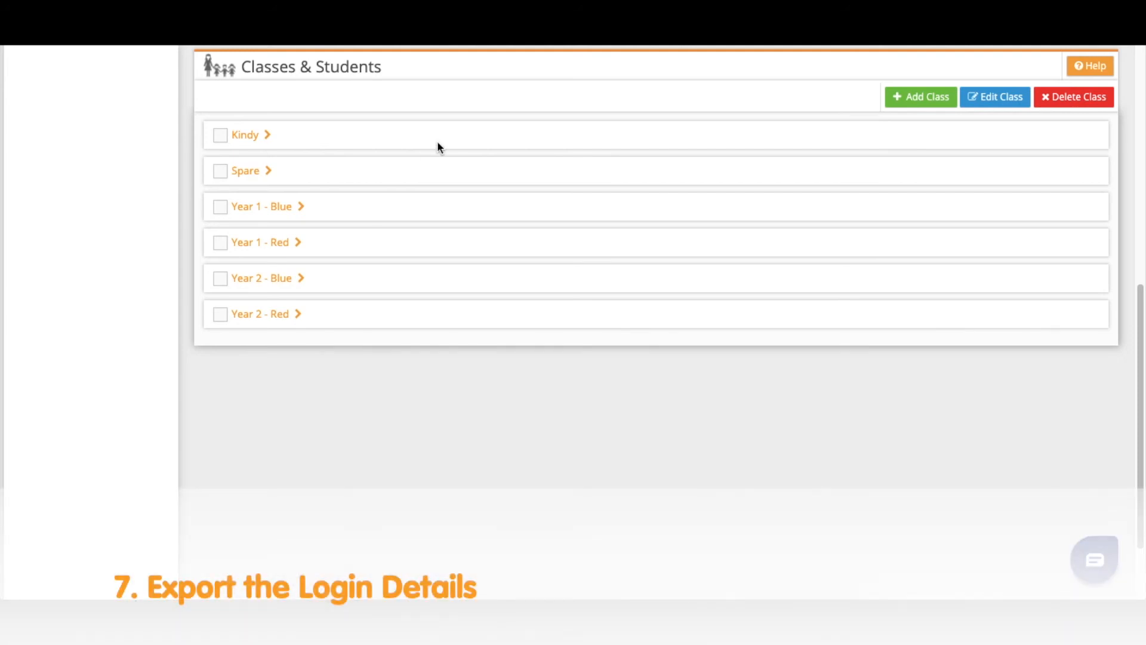
- Export all school account details to an .xlsx workbook and open the downloaded file
{"action": "scroll", "coordinate": [438, 147], "scroll_direction": "up", "scroll_amount": 1}
{"action": "scroll", "coordinate": [438, 145], "scroll_direction": "up", "scroll_amount": 8}
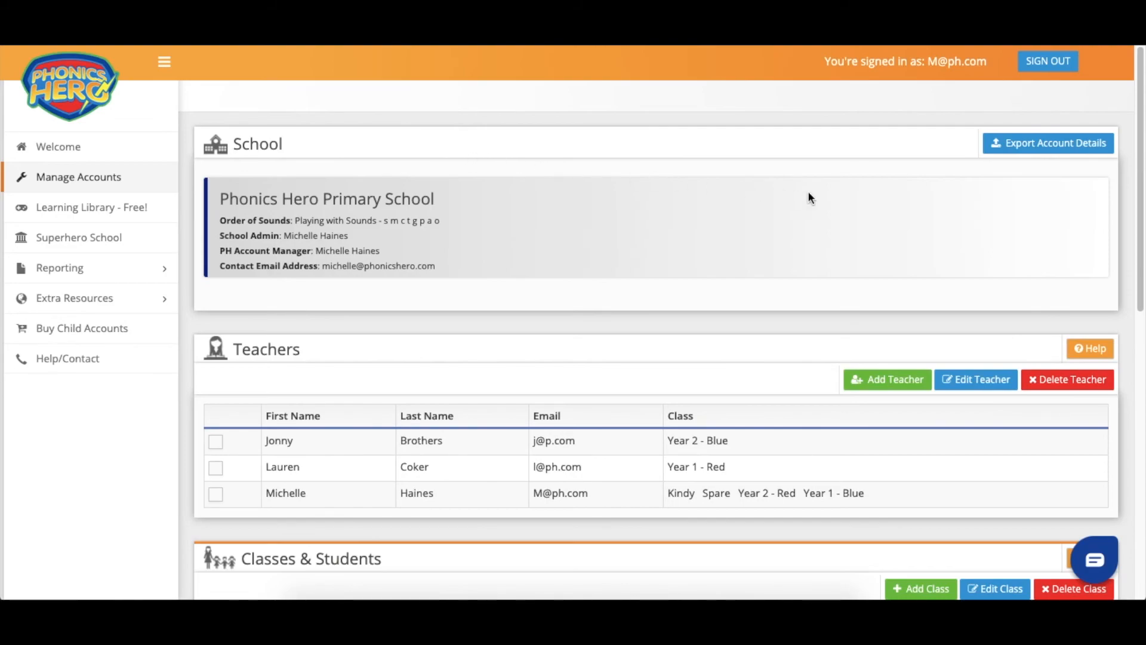
{"action": "left_click", "coordinate": [1050, 153]}
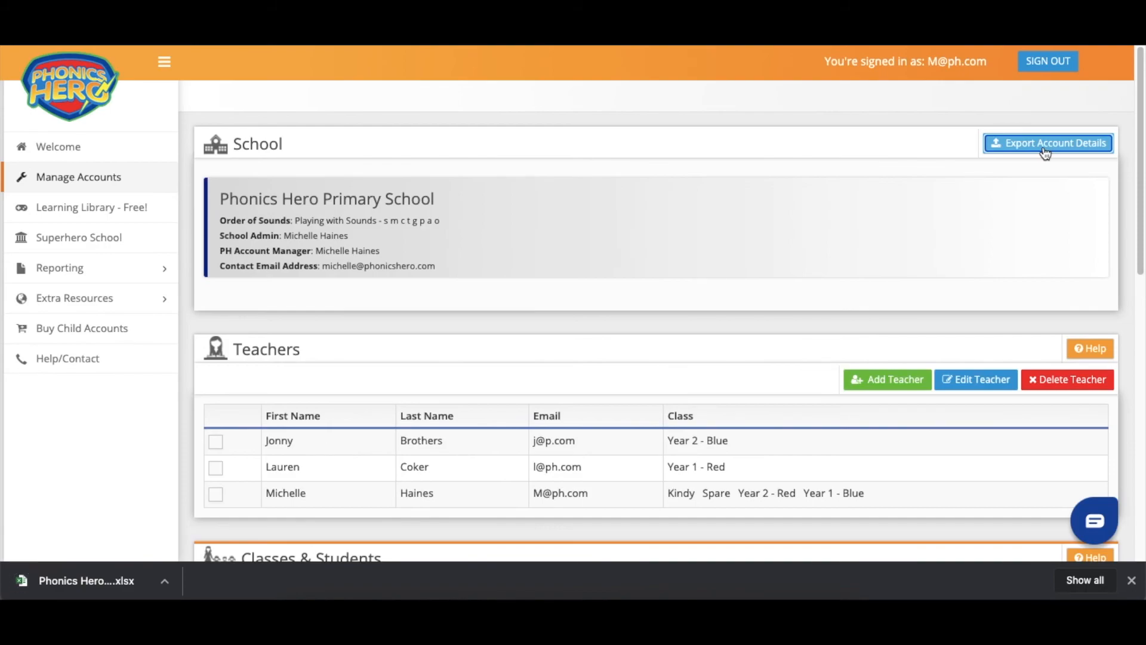
{"action": "left_click", "coordinate": [128, 582]}
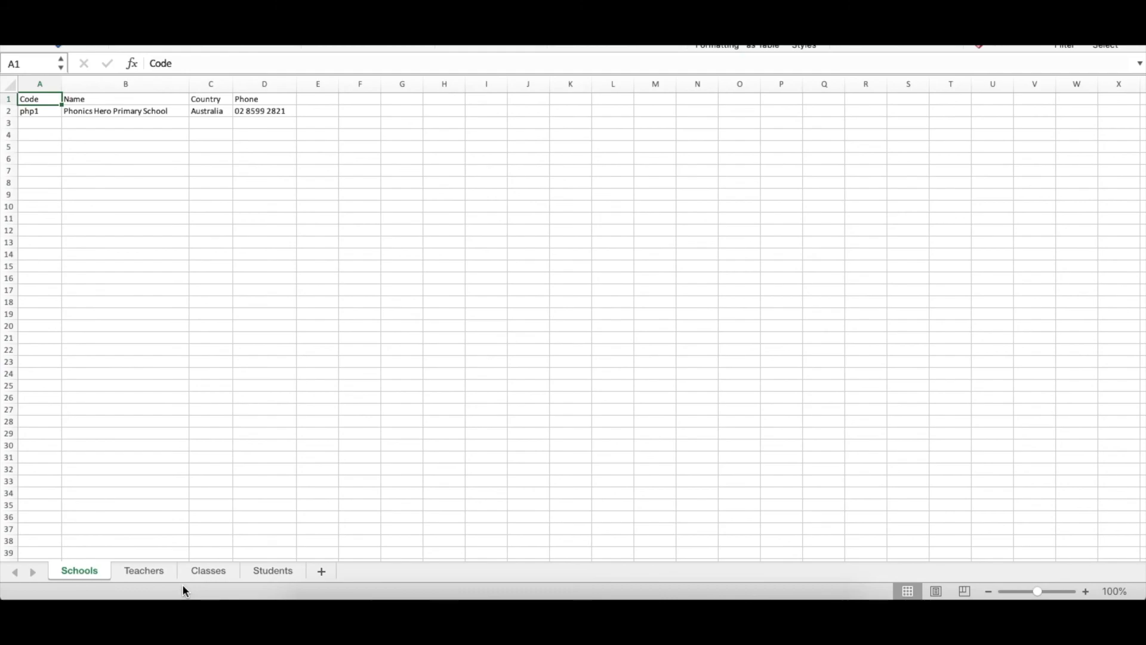
- Review the 23 student logins on the Students sheet, then return to Phonics Hero in Chrome
{"action": "left_click", "coordinate": [279, 569]}
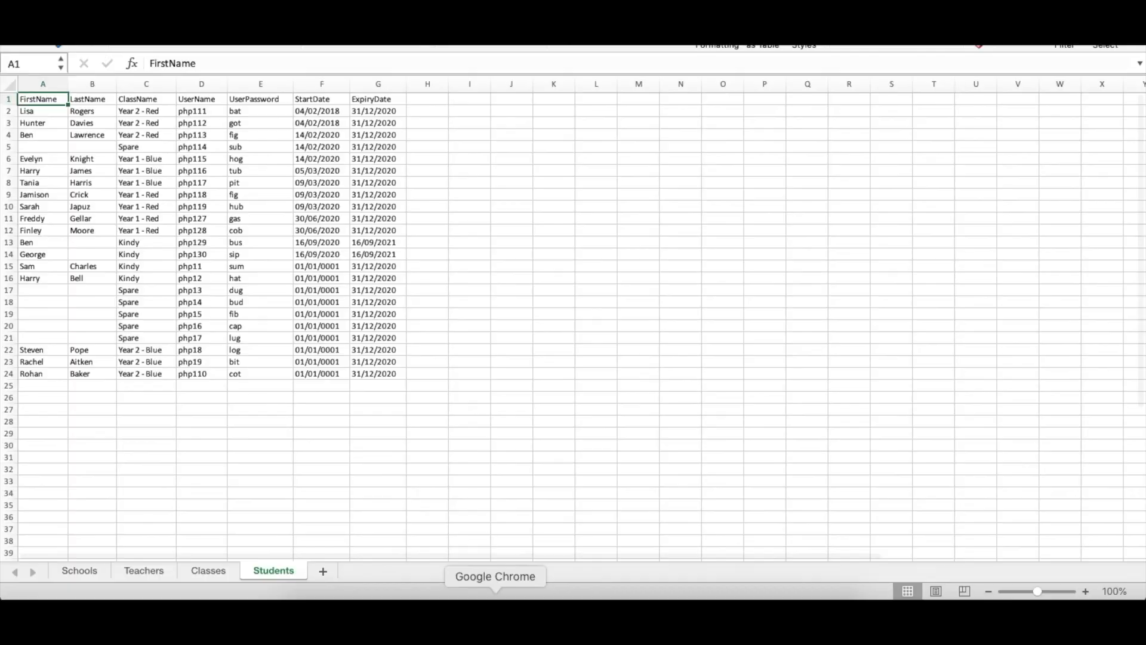
{"action": "left_click", "coordinate": [495, 597]}
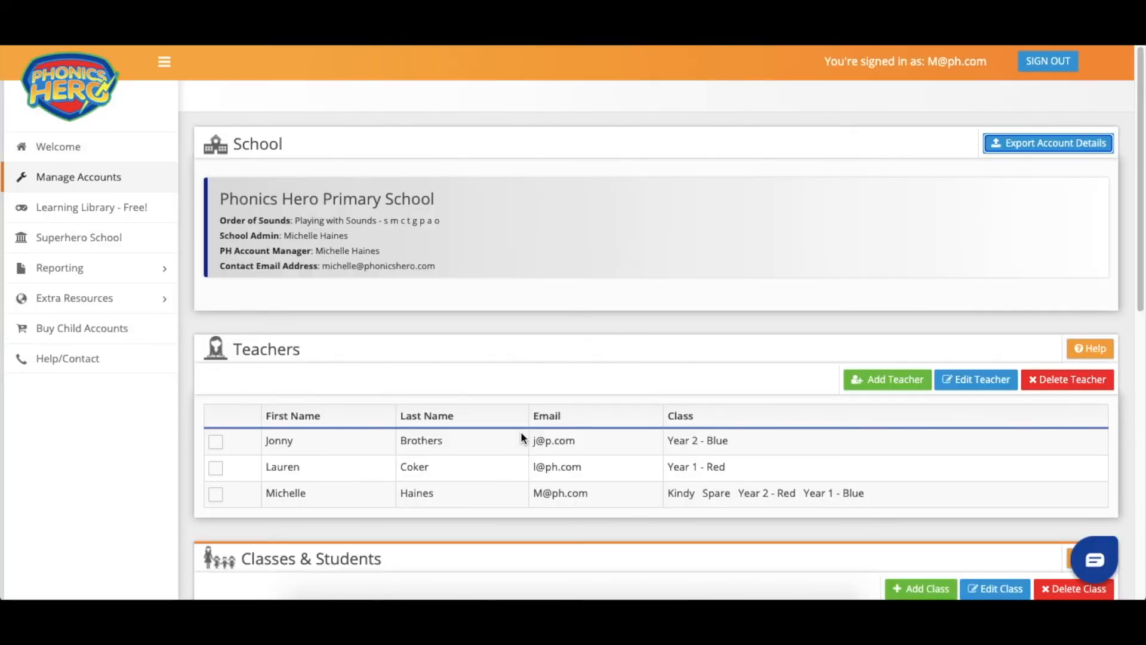
- Expand the Kindy class and select all four of its students
{"action": "scroll", "coordinate": [521, 437], "scroll_direction": "down", "scroll_amount": 6}
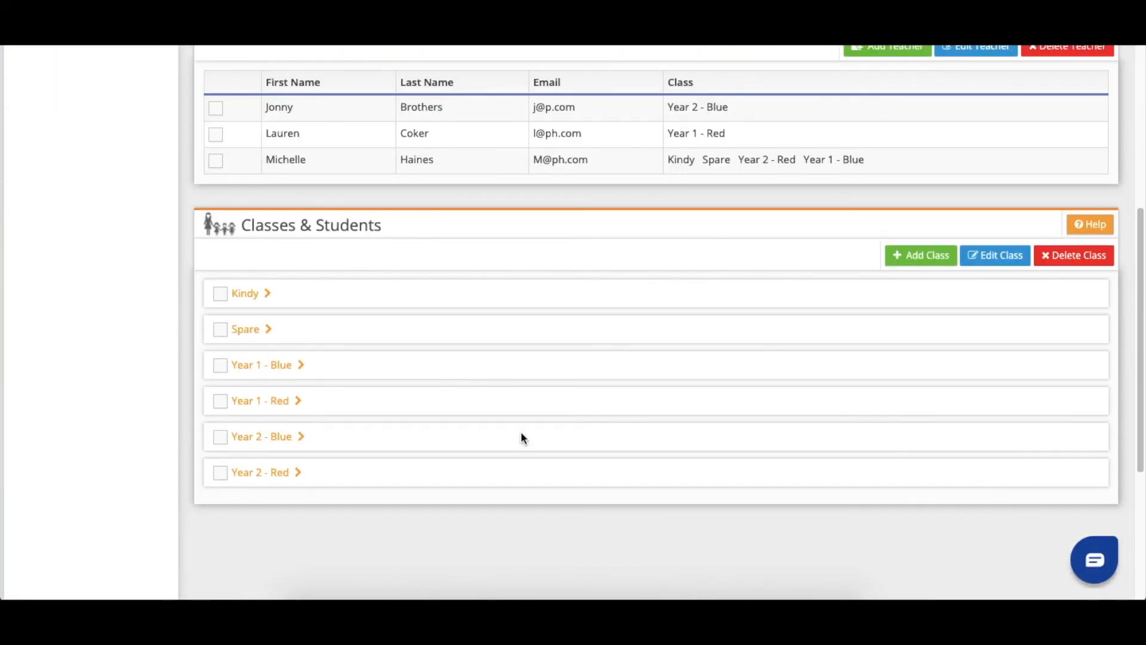
{"action": "left_click", "coordinate": [250, 299]}
{"action": "scroll", "coordinate": [323, 306], "scroll_direction": "down", "scroll_amount": 1}
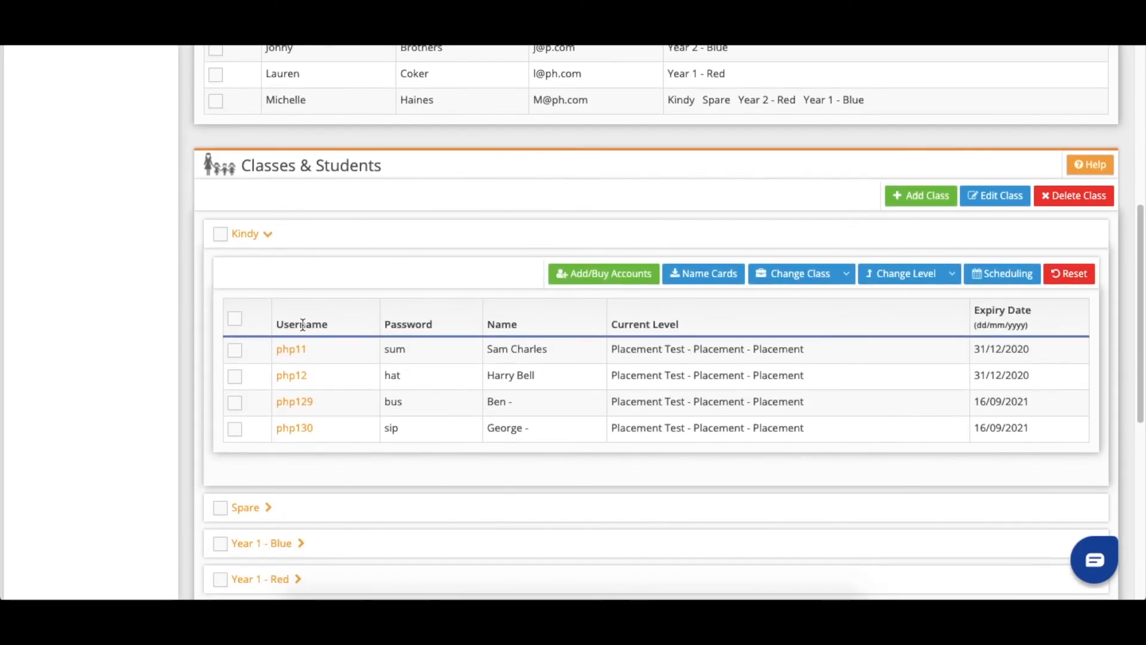
{"action": "left_click", "coordinate": [235, 319]}
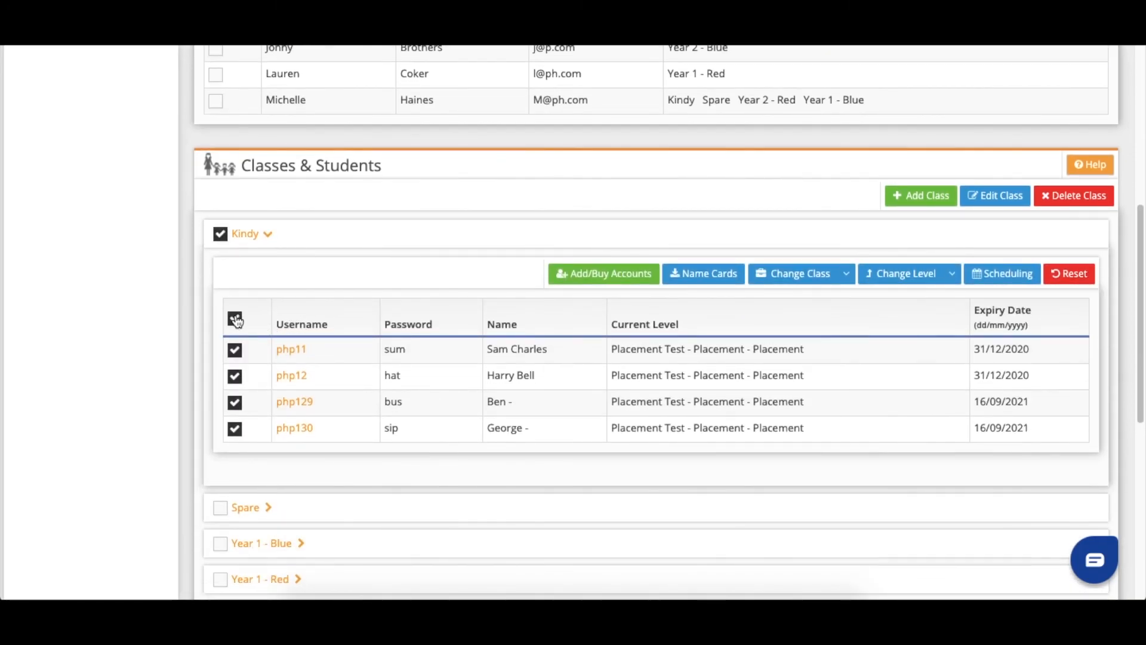
- Generate and review the four Kindy login name cards, then go back to Manage Accounts
{"action": "left_click", "coordinate": [724, 274]}
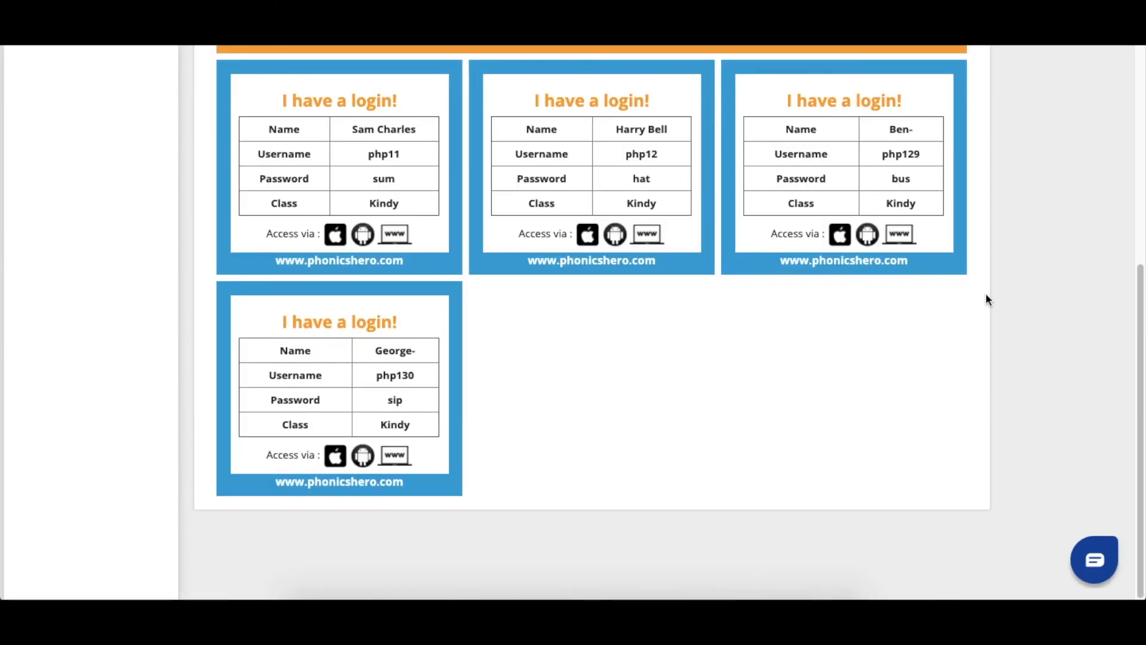
{"action": "scroll", "coordinate": [986, 292], "scroll_direction": "up", "scroll_amount": 6}
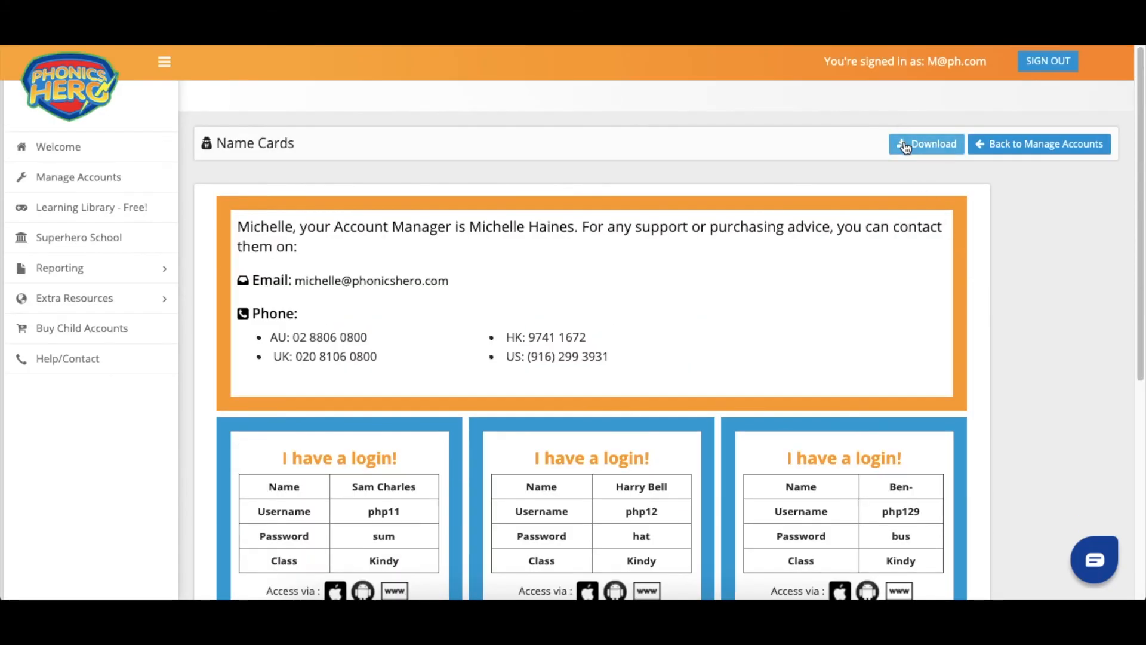
{"action": "scroll", "coordinate": [1015, 338], "scroll_direction": "down", "scroll_amount": 3}
{"action": "scroll", "coordinate": [994, 346], "scroll_direction": "down", "scroll_amount": 1}
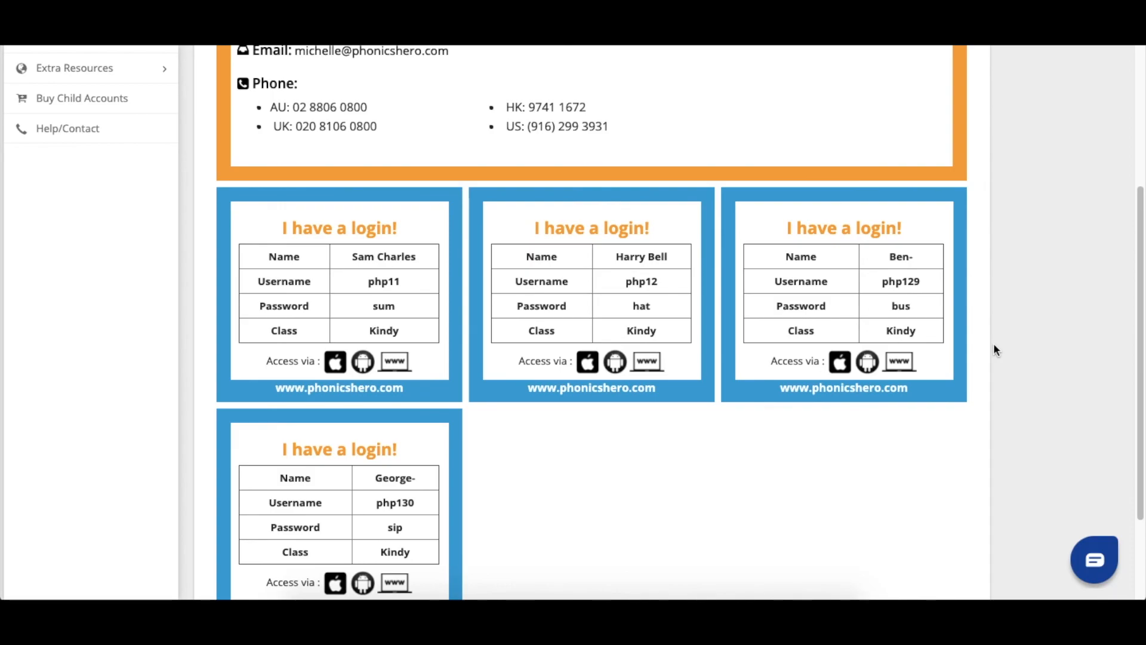
{"action": "scroll", "coordinate": [993, 343], "scroll_direction": "up", "scroll_amount": 5}
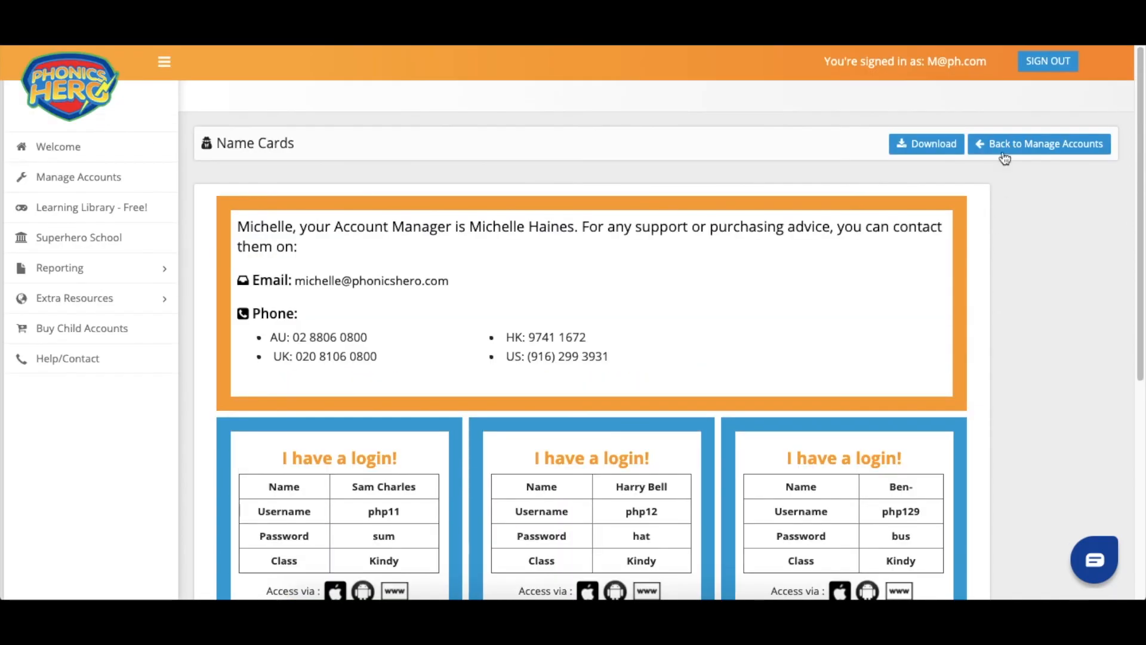
{"action": "left_click", "coordinate": [1007, 141]}
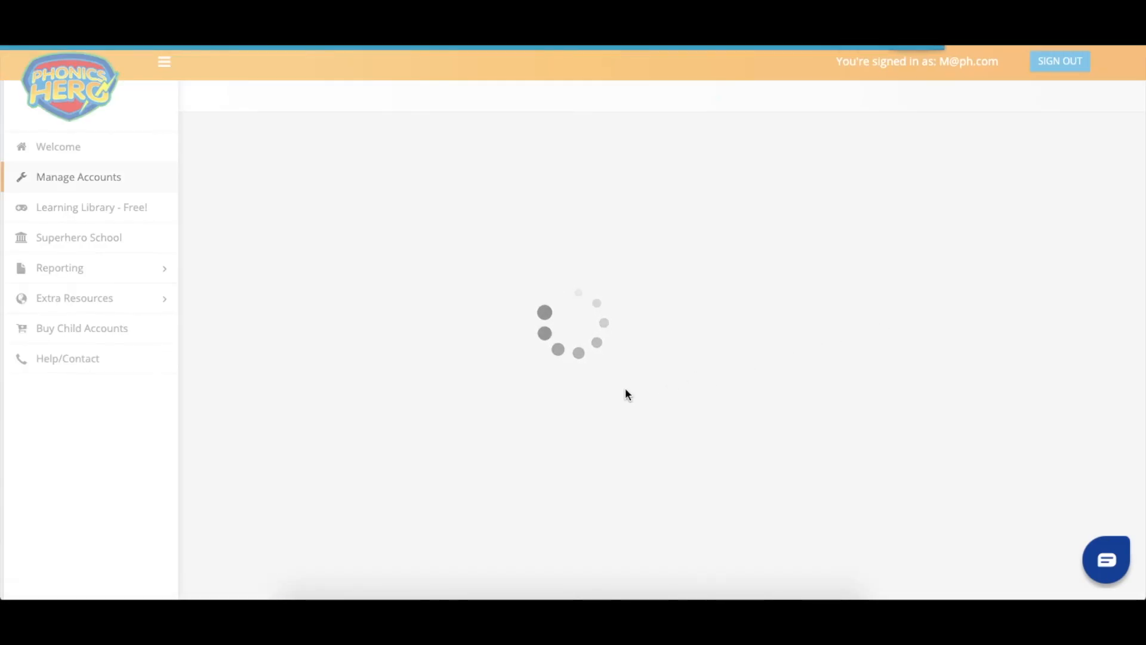